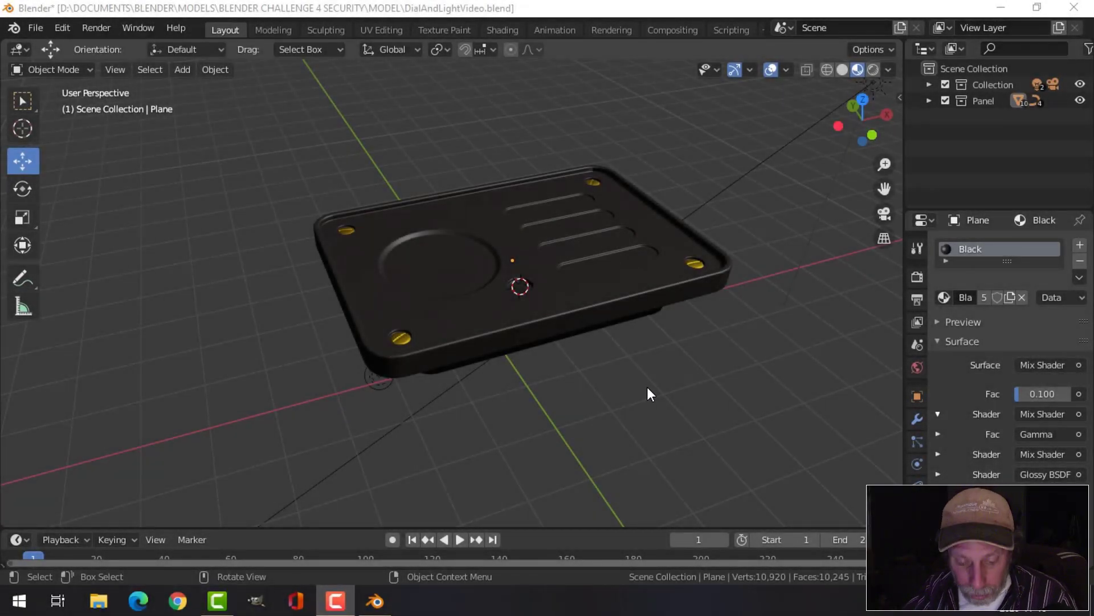
# - Snap the 3D cursor to the centre of the panel's round recess face
pyautogui.moveTo(481, 323); pyautogui.dragTo(461, 265, button='middle')
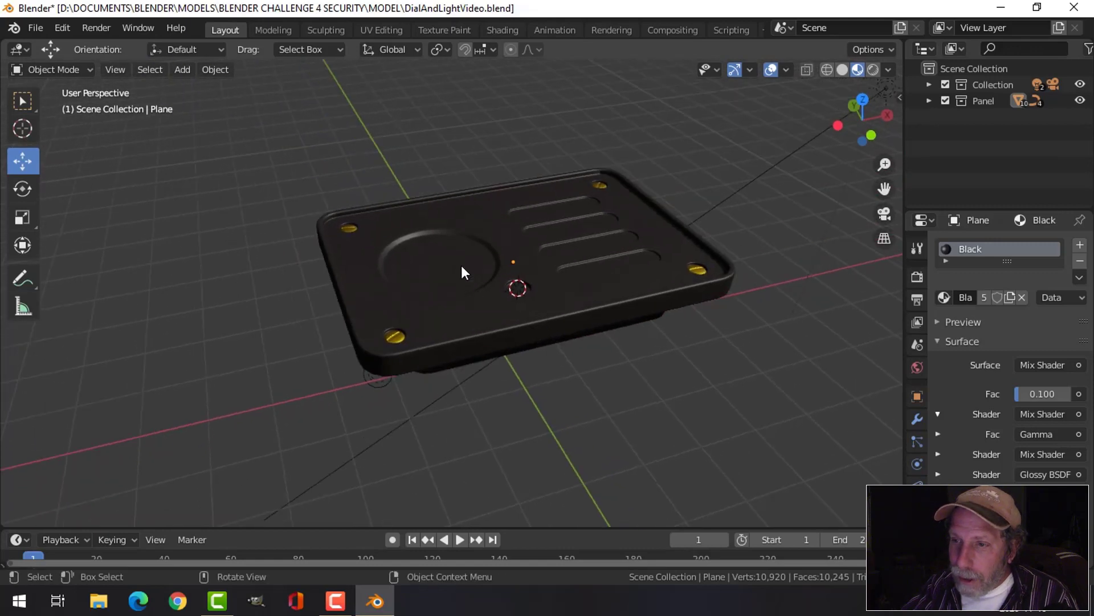
pyautogui.press('Tab')
pyautogui.click(436, 272)
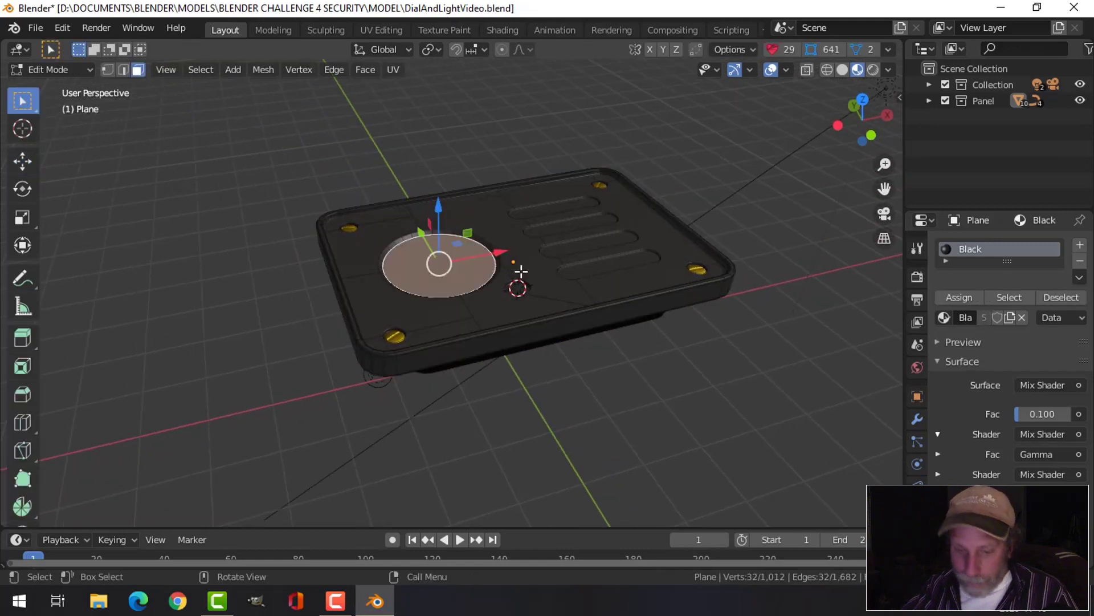
pyautogui.hotkey('shift', 's')
pyautogui.click(521, 363)
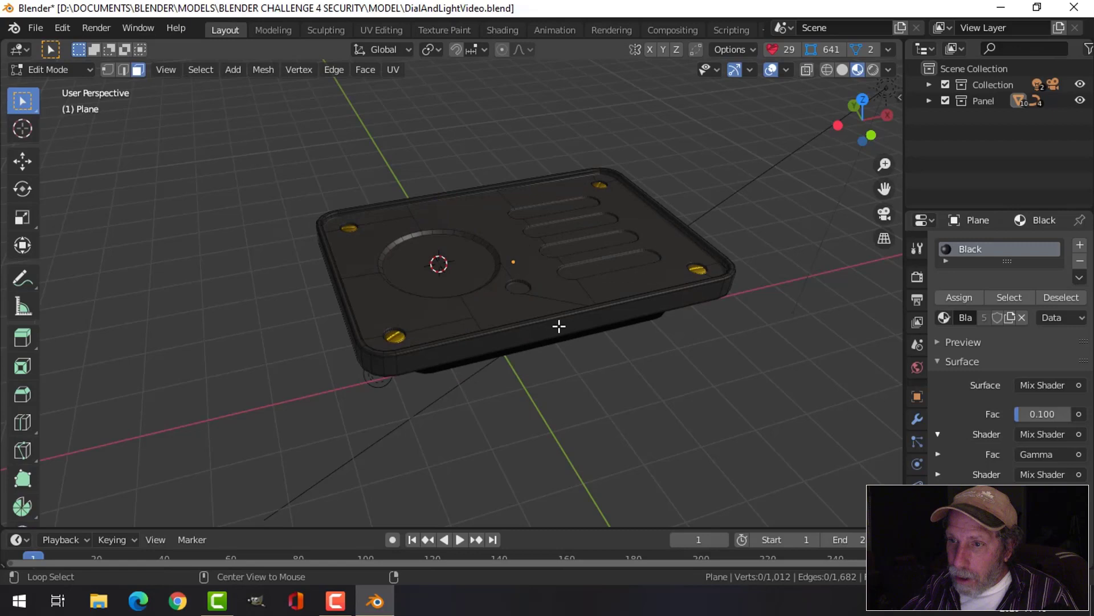
pyautogui.press('Tab')
# - Check the sidebar, reframe the panel, and bring up the Add object menu
pyautogui.press('n')
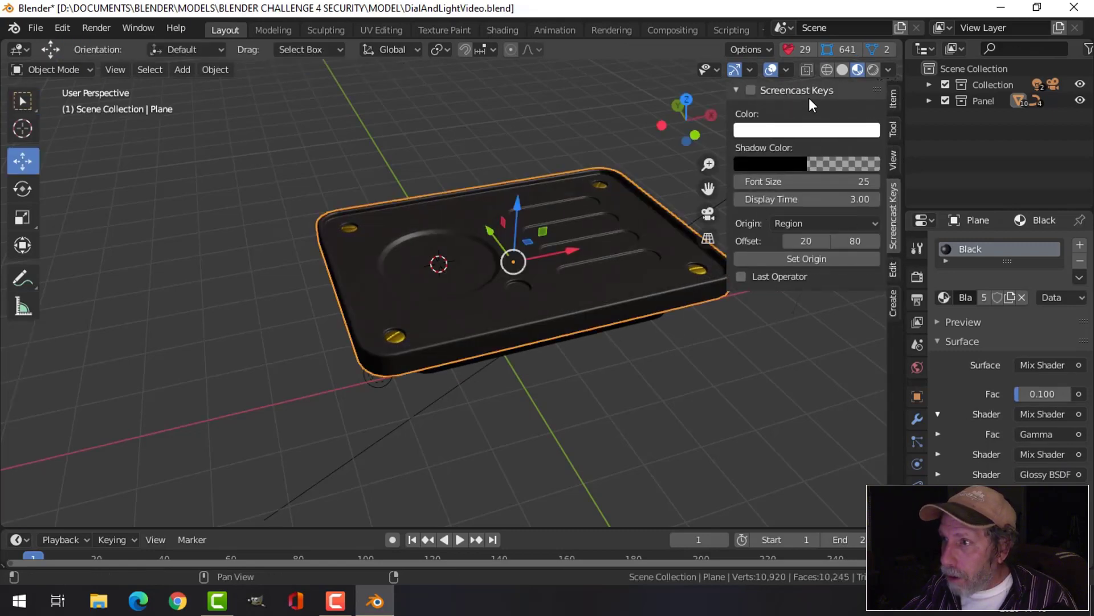
pyautogui.press('n')
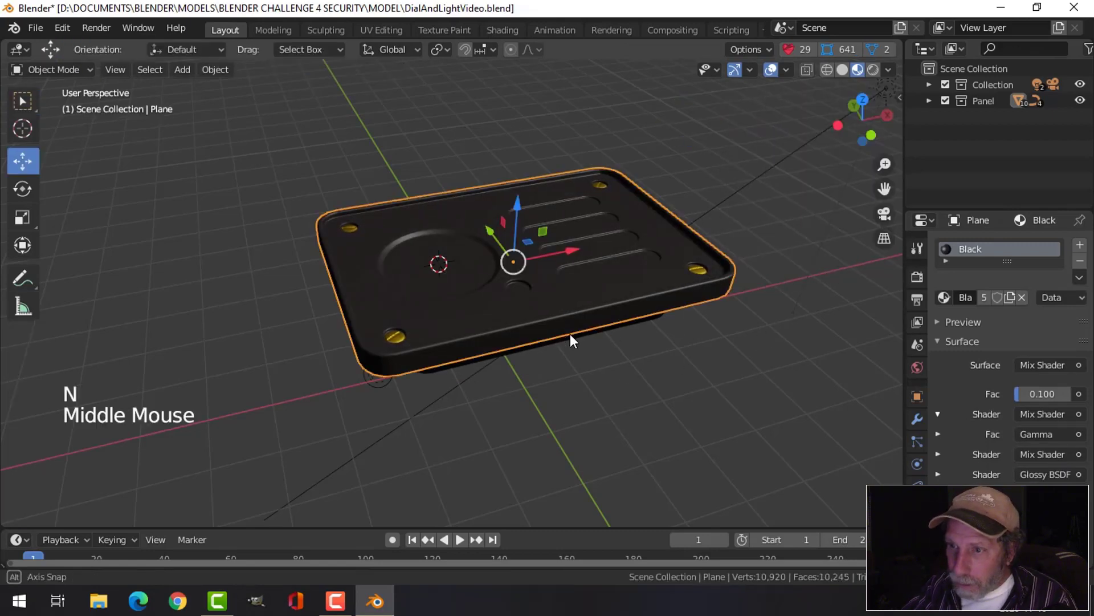
pyautogui.moveTo(571, 336); pyautogui.dragTo(602, 338, button='middle')
pyautogui.moveTo(601, 339); pyautogui.dragTo(614, 341, button='middle')
pyautogui.hotkey('shift', 'a')
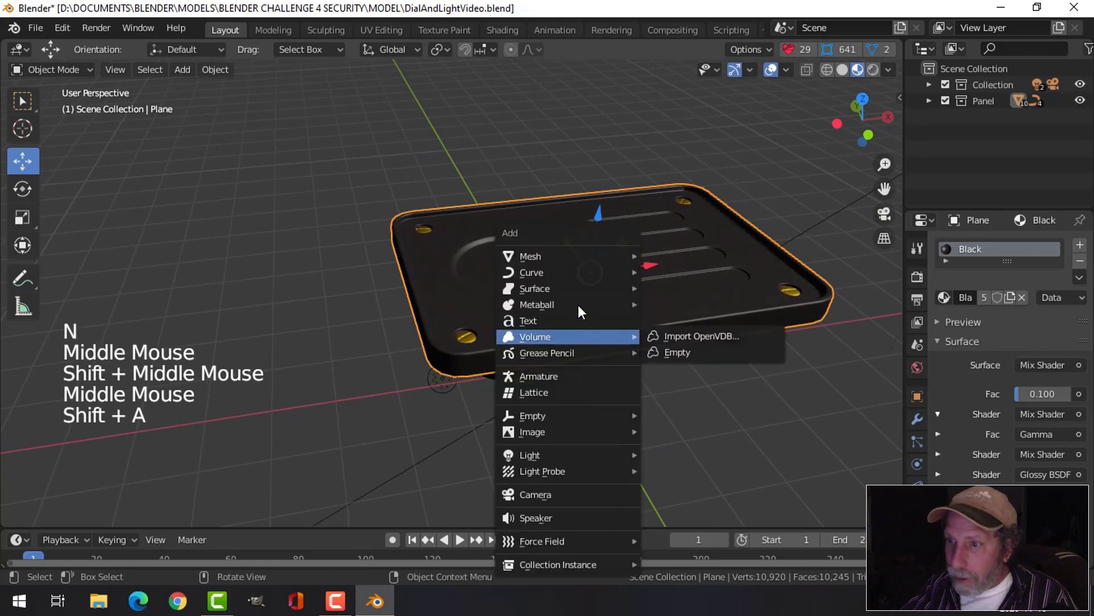
# - Add a Circle mesh at the 3D cursor and raise it above the panel
pyautogui.moveTo(563, 256)
pyautogui.click(666, 286)
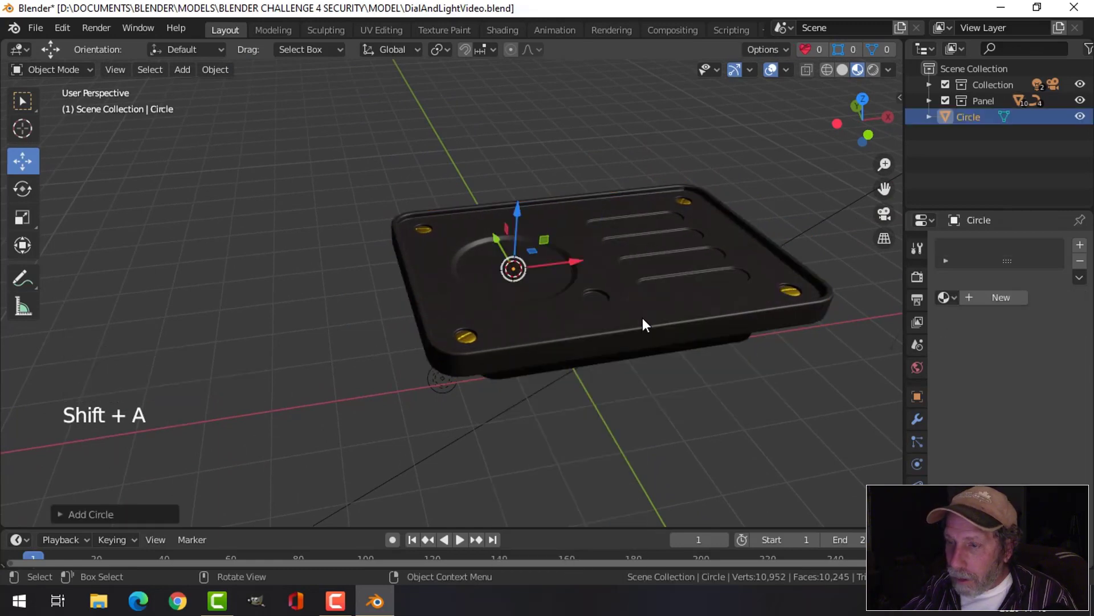
pyautogui.keyDown('shift'); pyautogui.moveTo(642, 317); pyautogui.dragTo(487, 226, button='middle'); pyautogui.keyUp('shift')
pyautogui.click(469, 180)
pyautogui.moveTo(469, 180); pyautogui.dragTo(474, 153)
# - Extrude the circle into a first ring, scale and lift it, and switch to solid shading
pyautogui.press('Tab')
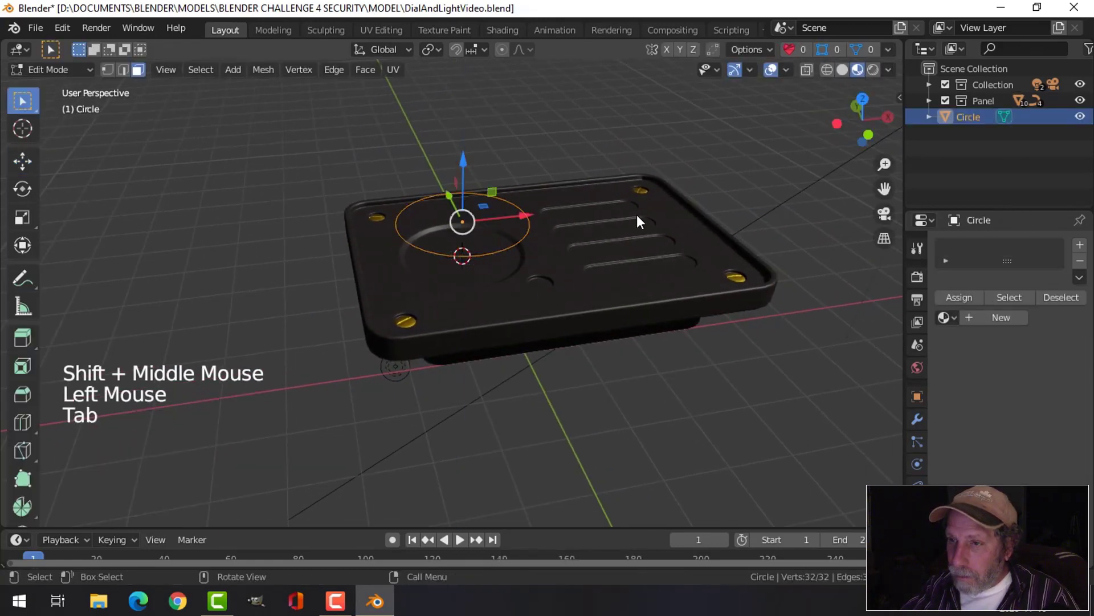
pyautogui.press('1')
pyautogui.keyDown('shift'); pyautogui.moveTo(615, 228); pyautogui.dragTo(610, 236, button='middle'); pyautogui.keyUp('shift')
pyautogui.moveTo(610, 236); pyautogui.dragTo(613, 246, button='middle')
pyautogui.press('e')
pyautogui.click(479, 137)
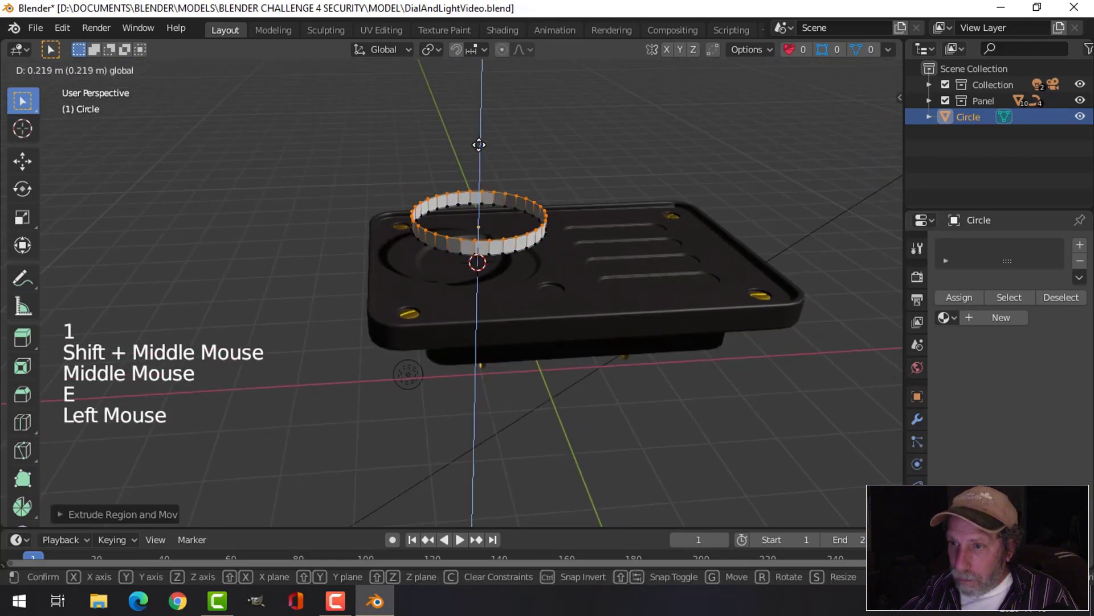
pyautogui.press('s')
pyautogui.click(605, 197)
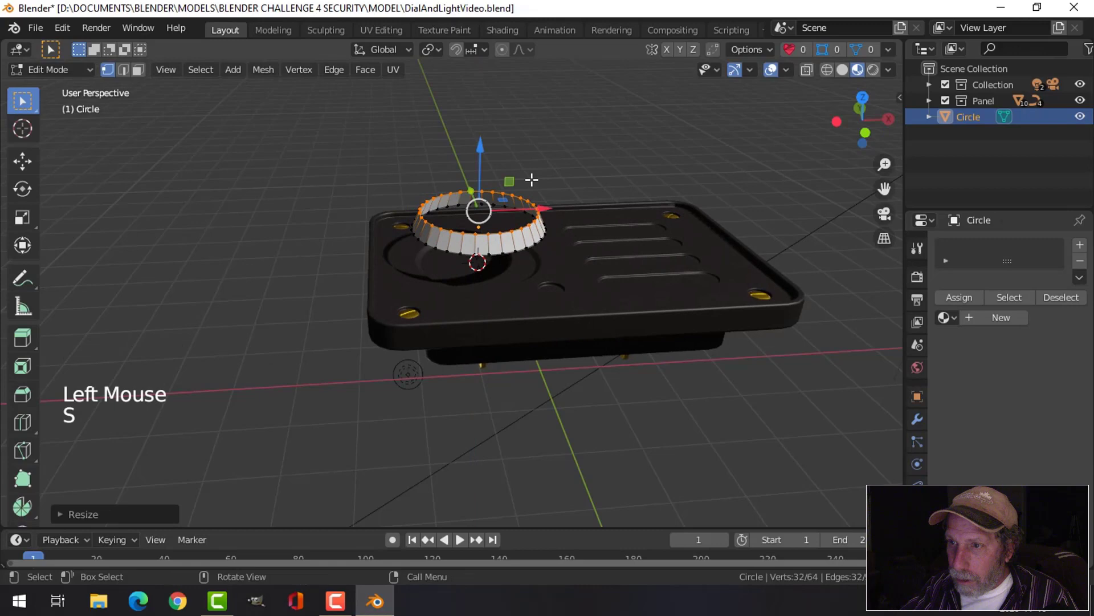
pyautogui.moveTo(485, 156); pyautogui.dragTo(484, 166)
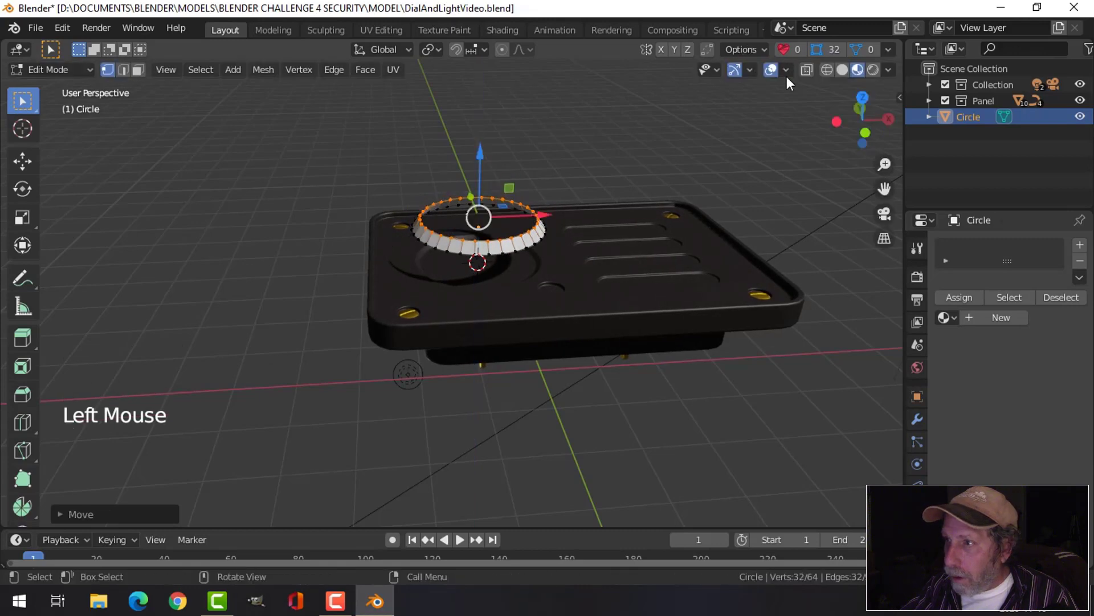
pyautogui.doubleClick(842, 70)
# - Extrude a tall wall upward and taper its top ring inward
pyautogui.keyDown('shift'); pyautogui.moveTo(664, 179); pyautogui.dragTo(667, 228, button='middle'); pyautogui.keyUp('shift')
pyautogui.moveTo(667, 228); pyautogui.dragTo(670, 232, button='middle')
pyautogui.press('e')
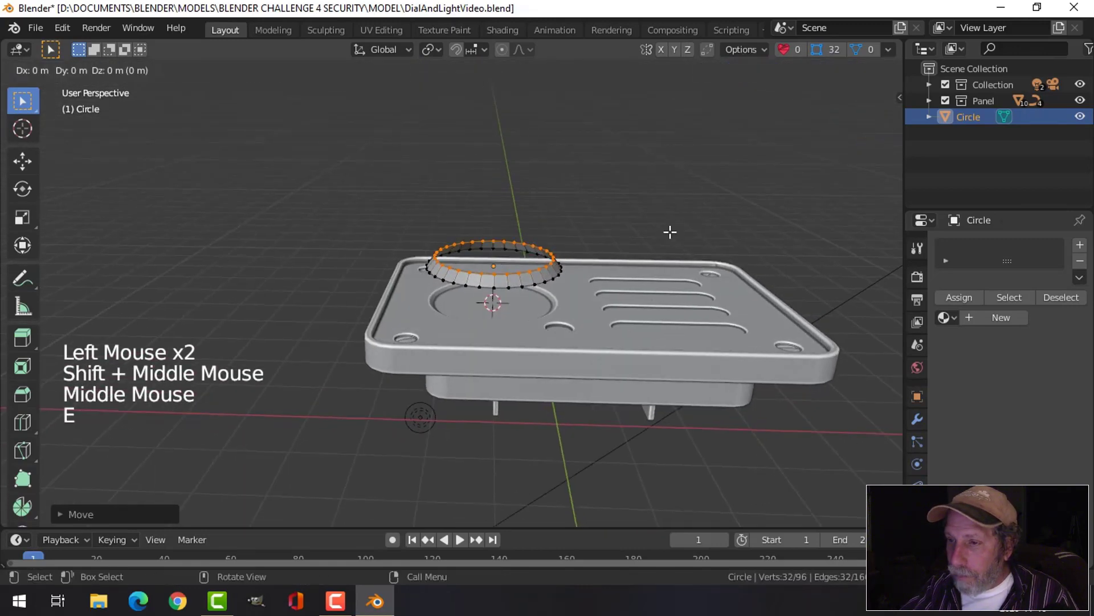
pyautogui.click(525, 209)
pyautogui.moveTo(506, 199); pyautogui.dragTo(505, 143)
pyautogui.press('s')
pyautogui.click(630, 161)
# - Extrude and shrink two more top rings to narrow the knob's tapered top
pyautogui.press('e')
pyautogui.press('s')
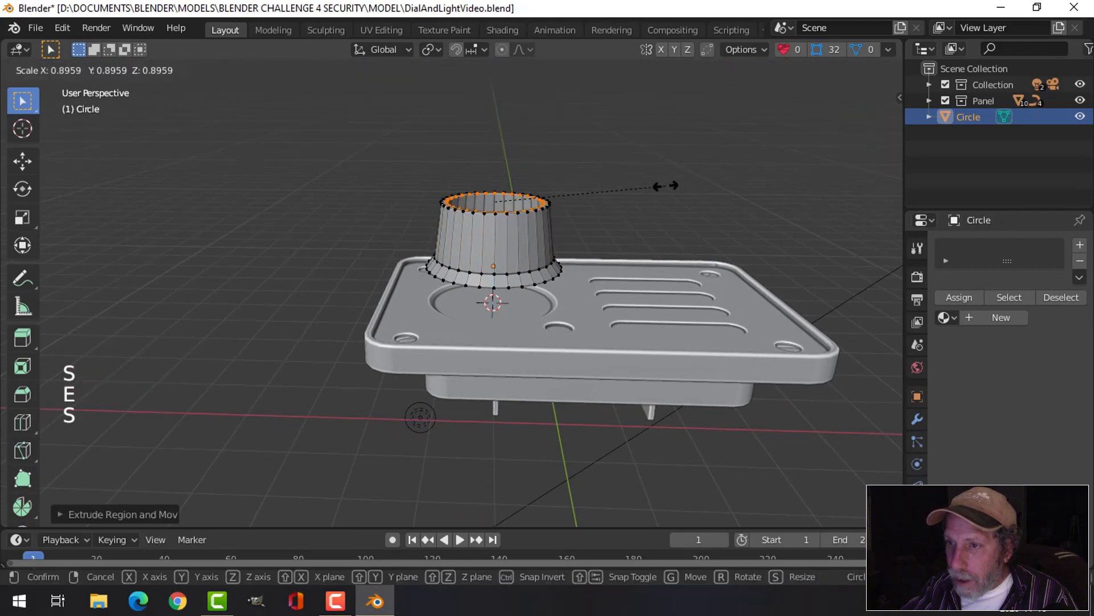
pyautogui.click(666, 186)
pyautogui.keyDown('shift'); pyautogui.moveTo(606, 190); pyautogui.dragTo(614, 237, button='middle'); pyautogui.keyUp('shift')
pyautogui.press('e')
pyautogui.rightClick(610, 234)
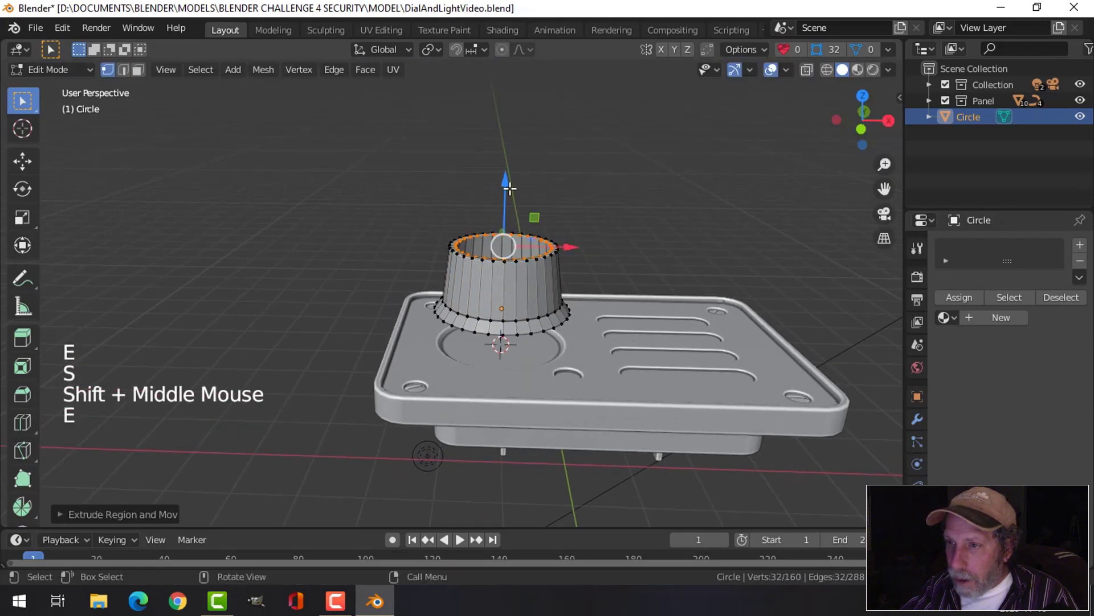
pyautogui.moveTo(509, 188); pyautogui.dragTo(508, 196)
pyautogui.press('s')
pyautogui.click(603, 228)
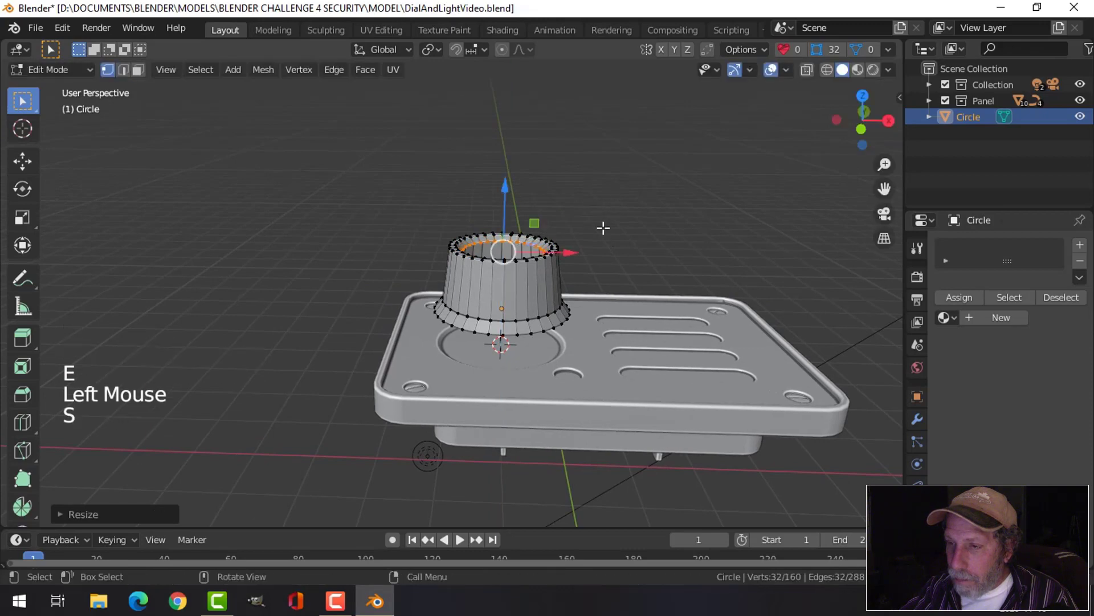
pyautogui.scroll(2, 615, 246)
pyautogui.moveTo(625, 256); pyautogui.dragTo(635, 285, button='middle')
# - Fill the knob's top opening with a face and separate it as Circle.001
pyautogui.press('f')
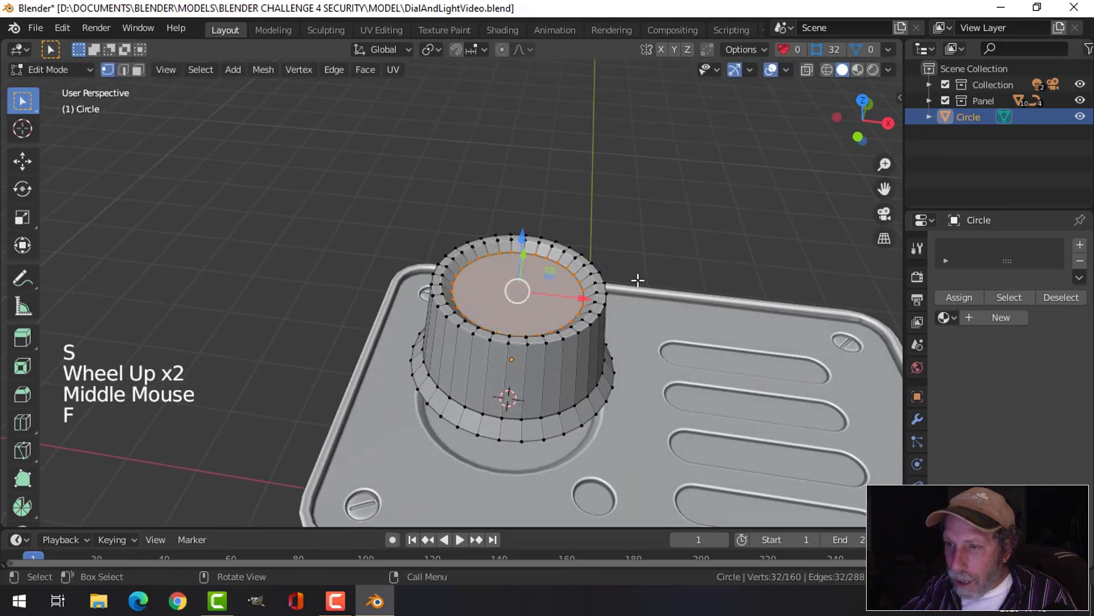
pyautogui.press('p')
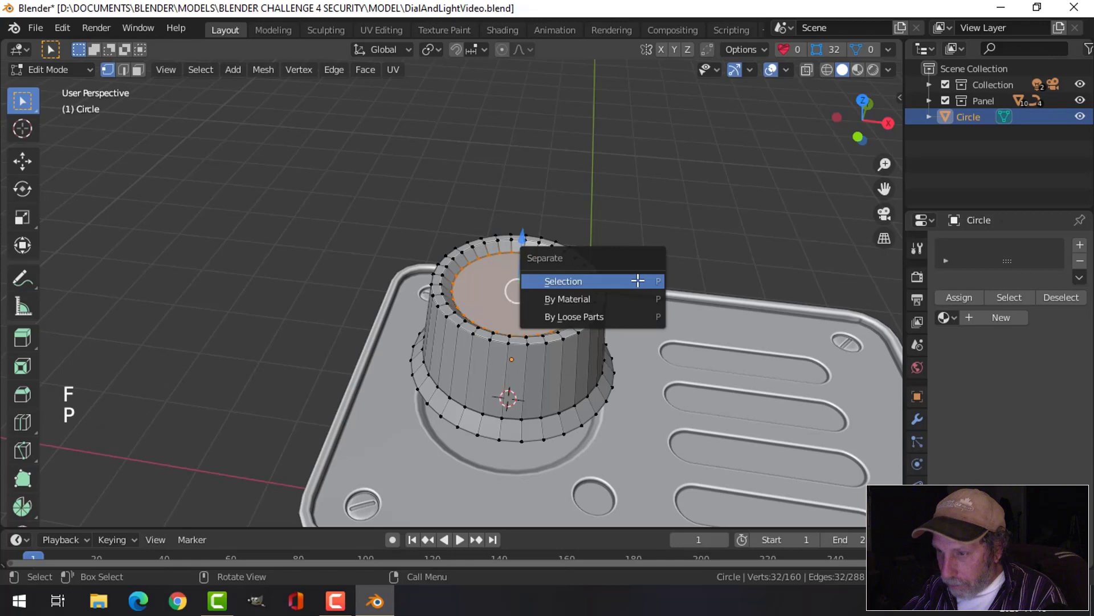
pyautogui.click(638, 280)
pyautogui.press('Tab')
# - Extrude the knob's bottom edge loop into an extra base rim
pyautogui.moveTo(596, 385); pyautogui.dragTo(574, 338, button='middle')
pyautogui.press('Tab')
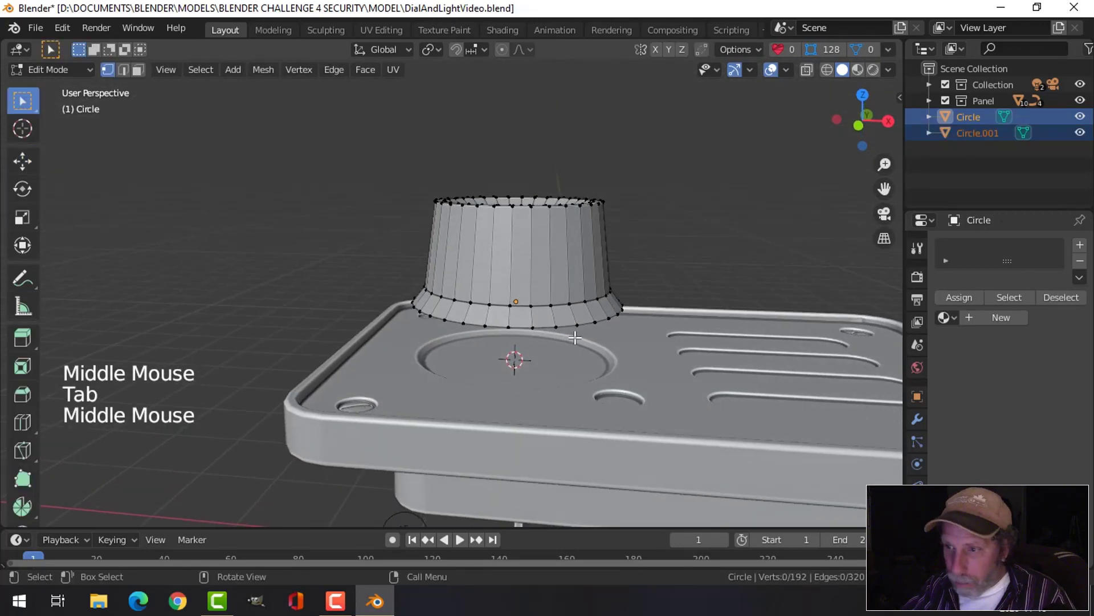
pyautogui.press('2')
pyautogui.keyDown('alt'); pyautogui.keyDown('shift'); pyautogui.click(596, 314); pyautogui.keyUp('shift'); pyautogui.keyUp('alt')
pyautogui.press('e')
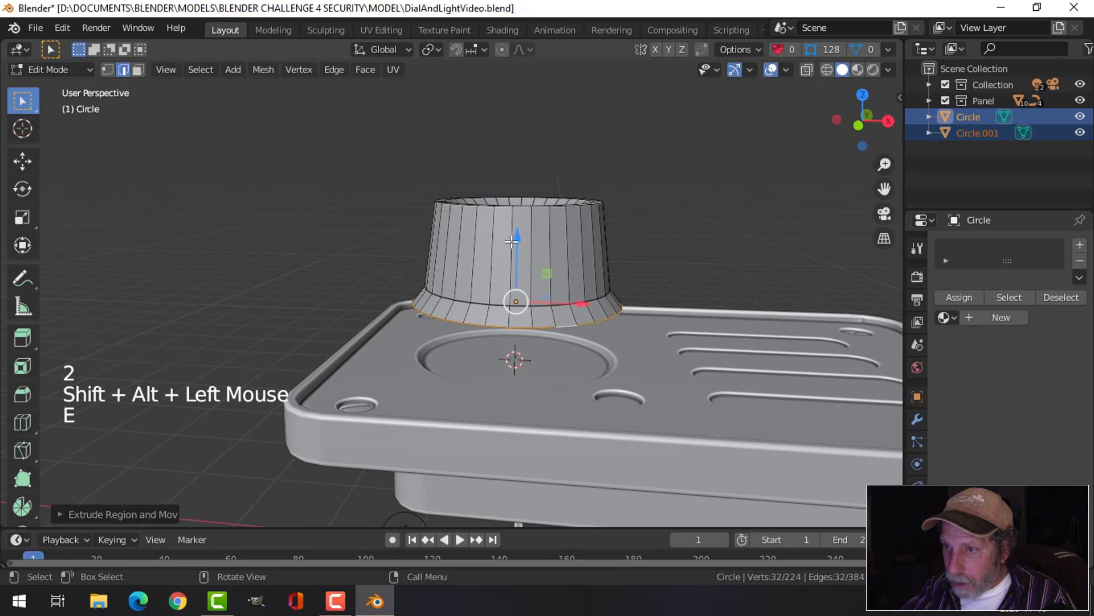
pyautogui.click(511, 242)
pyautogui.press('Tab')
# - Sink Circle.001 into the knob, shrink it slightly, then reselect the knob body
pyautogui.moveTo(635, 274); pyautogui.dragTo(630, 317, button='middle')
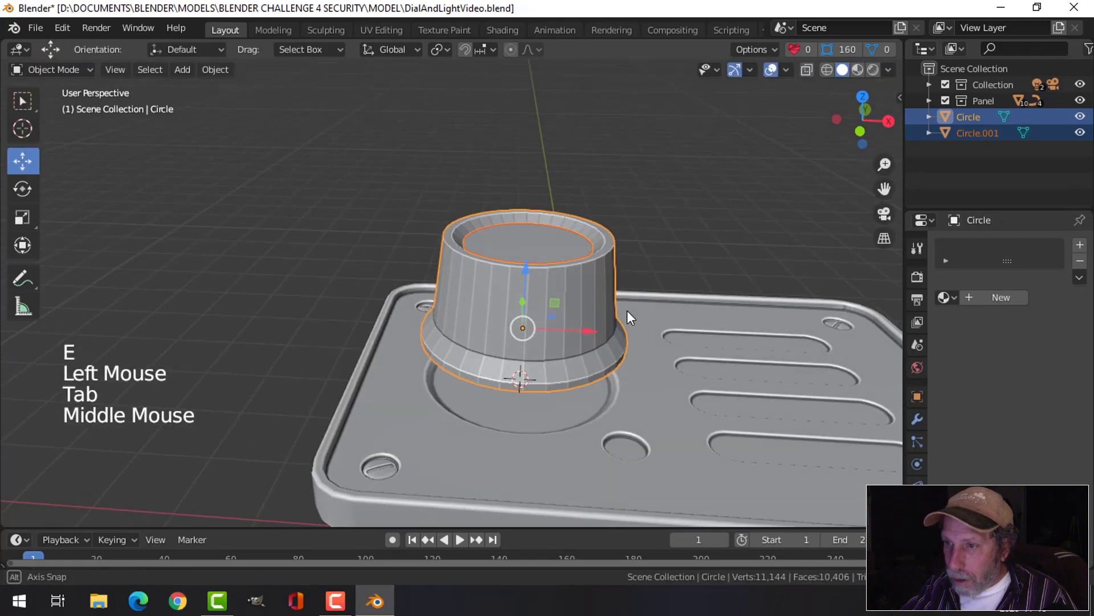
pyautogui.keyDown('shift'); pyautogui.click(553, 232); pyautogui.keyUp('shift')
pyautogui.moveTo(522, 285); pyautogui.dragTo(535, 317)
pyautogui.press('s')
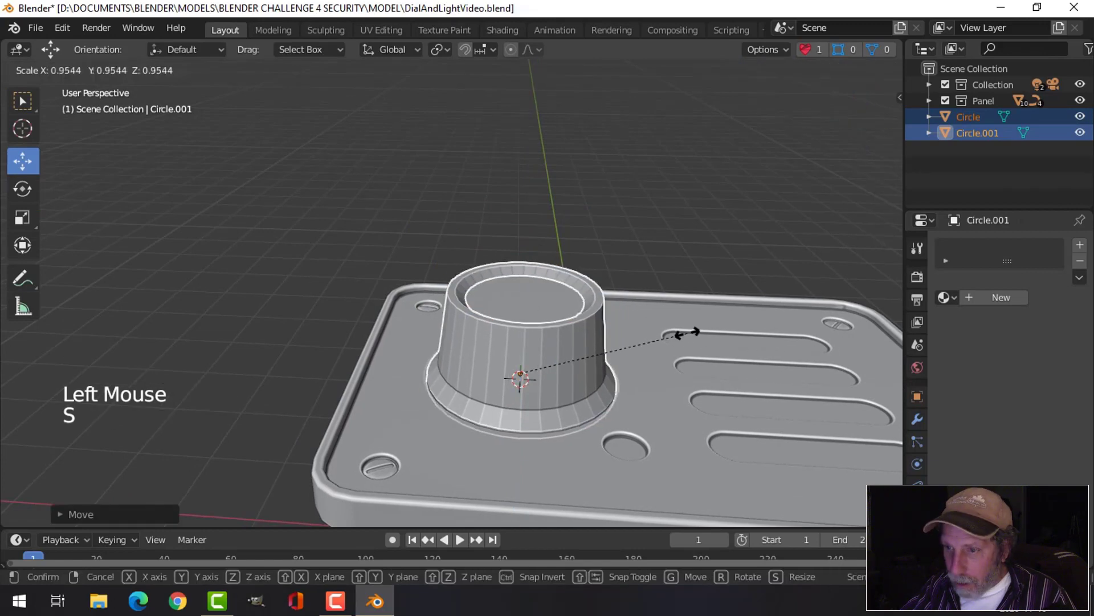
pyautogui.click(692, 333)
pyautogui.hotkey('alt', 'a')
pyautogui.moveTo(689, 333); pyautogui.dragTo(615, 356, button='middle')
pyautogui.scroll(2, 657, 339)
pyautogui.click(603, 321)
# - Give the knob a level-2 smooth subdivision and shade it smooth
pyautogui.hotkey('ctrl', '2')
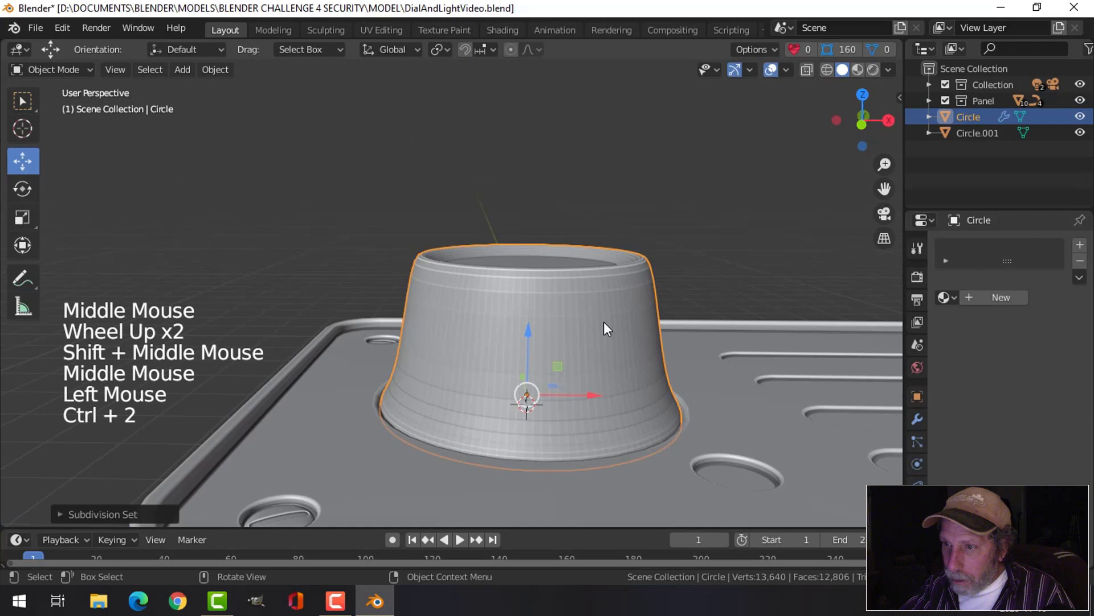
pyautogui.rightClick(604, 321)
pyautogui.click(604, 322)
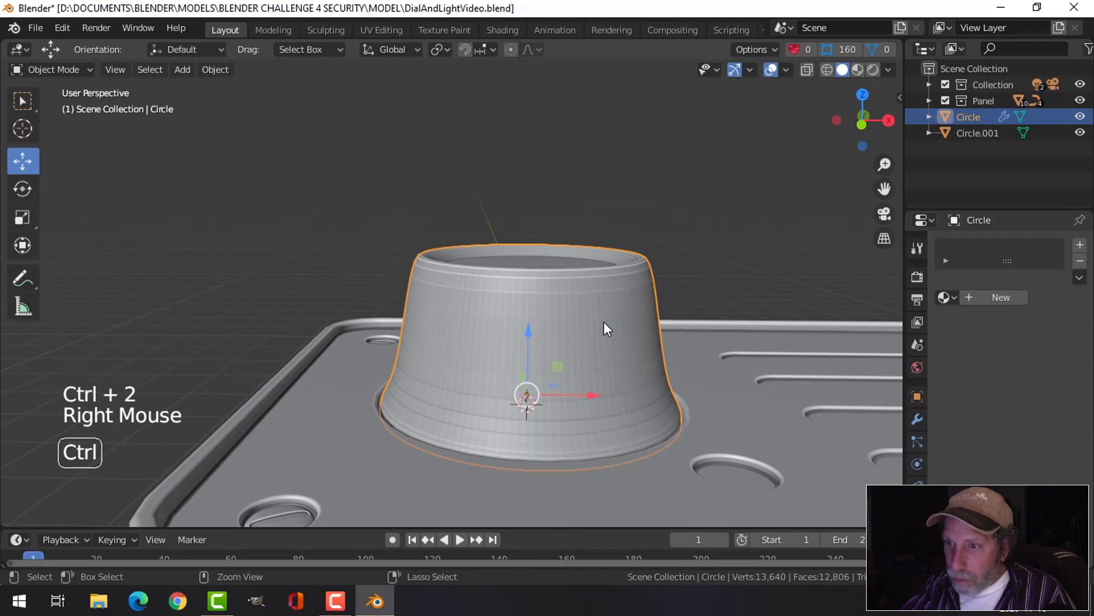
pyautogui.rightClick(603, 322)
pyautogui.click(573, 307)
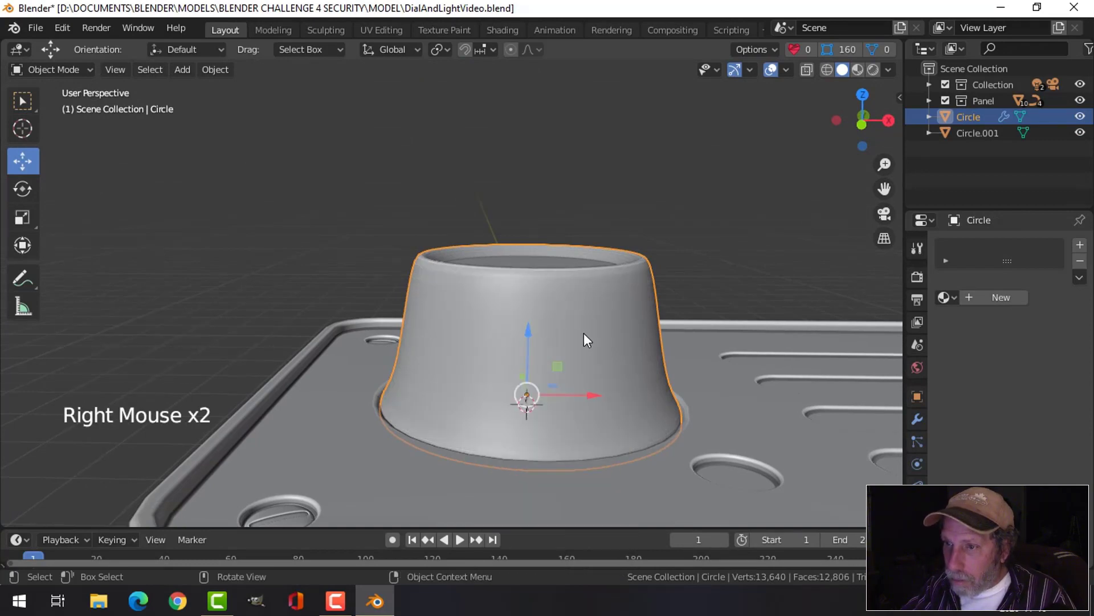
# - Add two loop cuts around the knob's wall
pyautogui.press('Tab')
pyautogui.moveTo(589, 339); pyautogui.dragTo(618, 384, button='middle')
pyautogui.hotkey('ctrl', 'r')
pyautogui.click(622, 408)
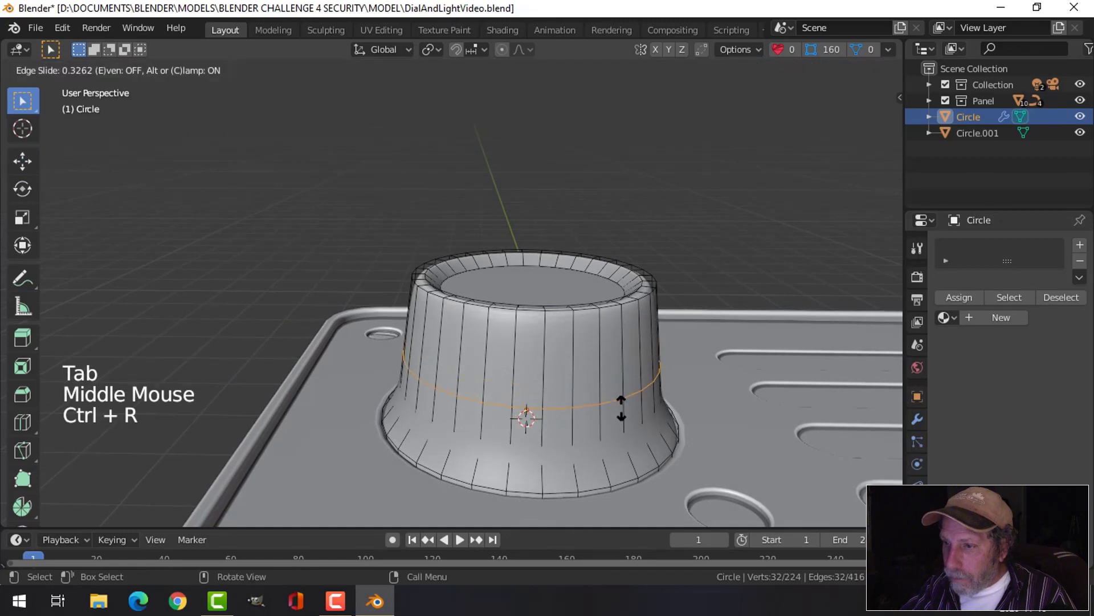
pyautogui.click(634, 447)
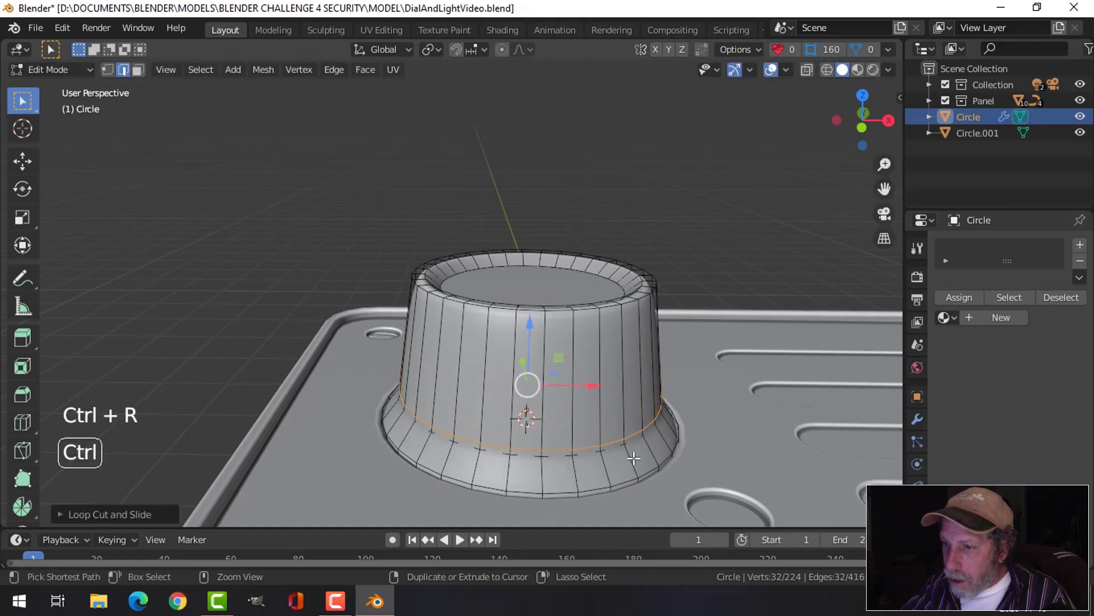
pyautogui.hotkey('ctrl', 'r')
pyautogui.click(631, 455)
pyautogui.click(630, 447)
pyautogui.moveTo(629, 448); pyautogui.dragTo(613, 397, button='middle')
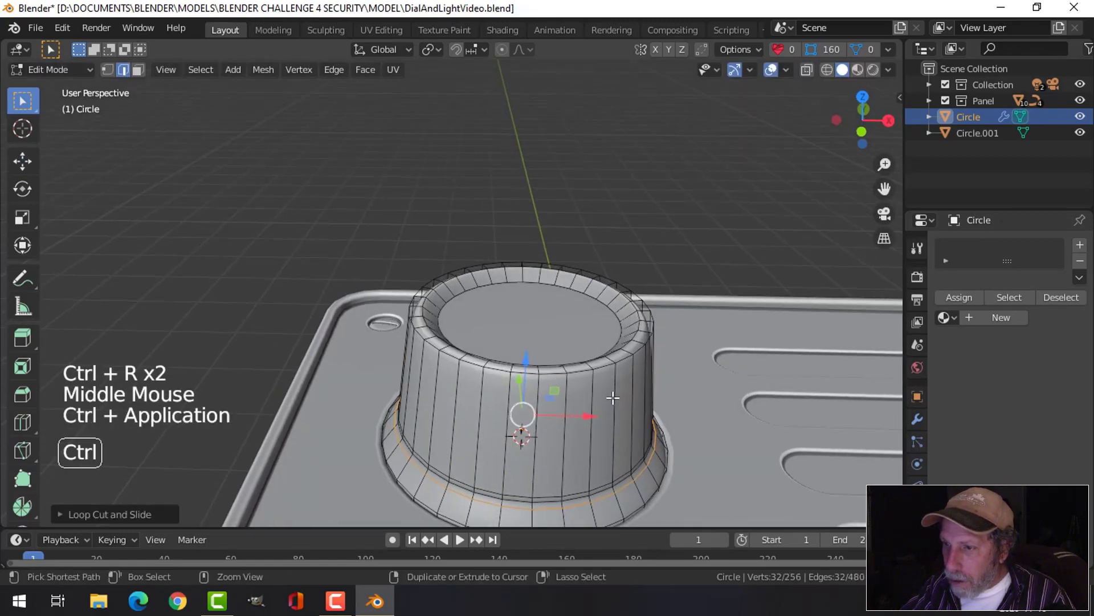
# - Add two more loop cuts close to the knob's top rim and leave Edit Mode
pyautogui.hotkey('ctrl', 'r')
pyautogui.click(615, 397)
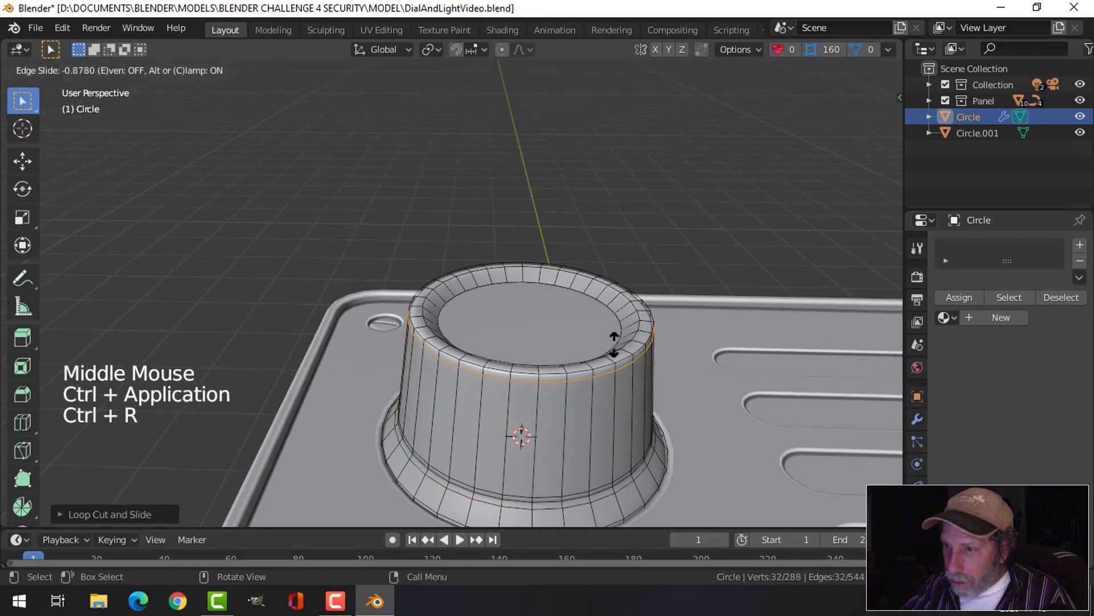
pyautogui.click(614, 342)
pyautogui.moveTo(599, 290); pyautogui.dragTo(619, 334, button='middle')
pyautogui.hotkey('ctrl', 'r')
pyautogui.click(615, 331)
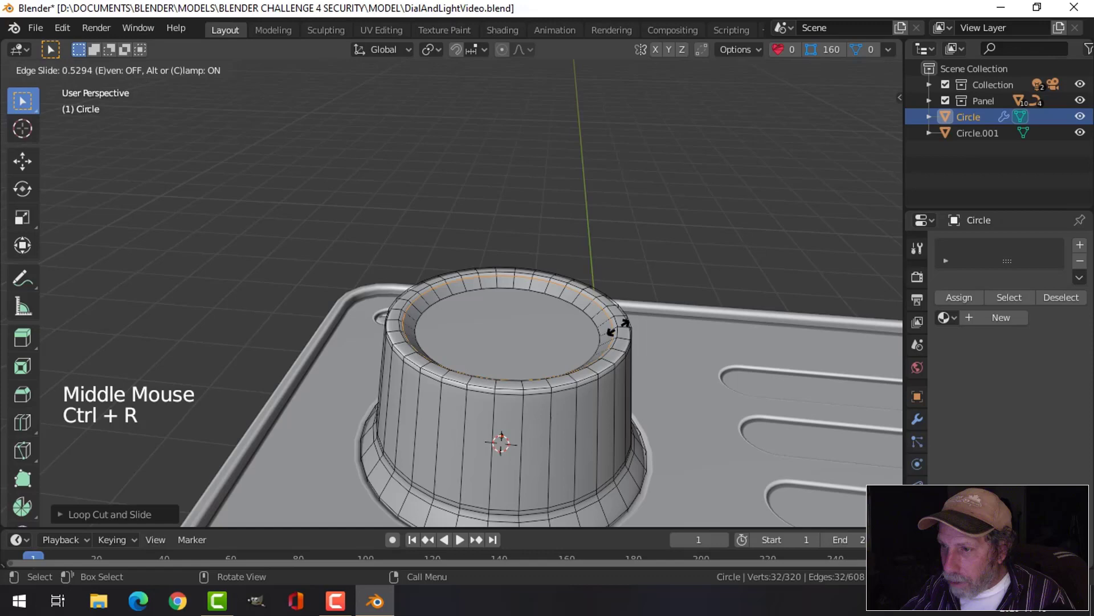
pyautogui.click(618, 326)
pyautogui.press('Tab')
# - Select the knob and isolate it in Local View
pyautogui.scroll(-2, 619, 369)
pyautogui.hotkey('alt', 'a')
pyautogui.moveTo(554, 372); pyautogui.dragTo(559, 329, button='middle')
pyautogui.click(570, 315)
pyautogui.press('/')
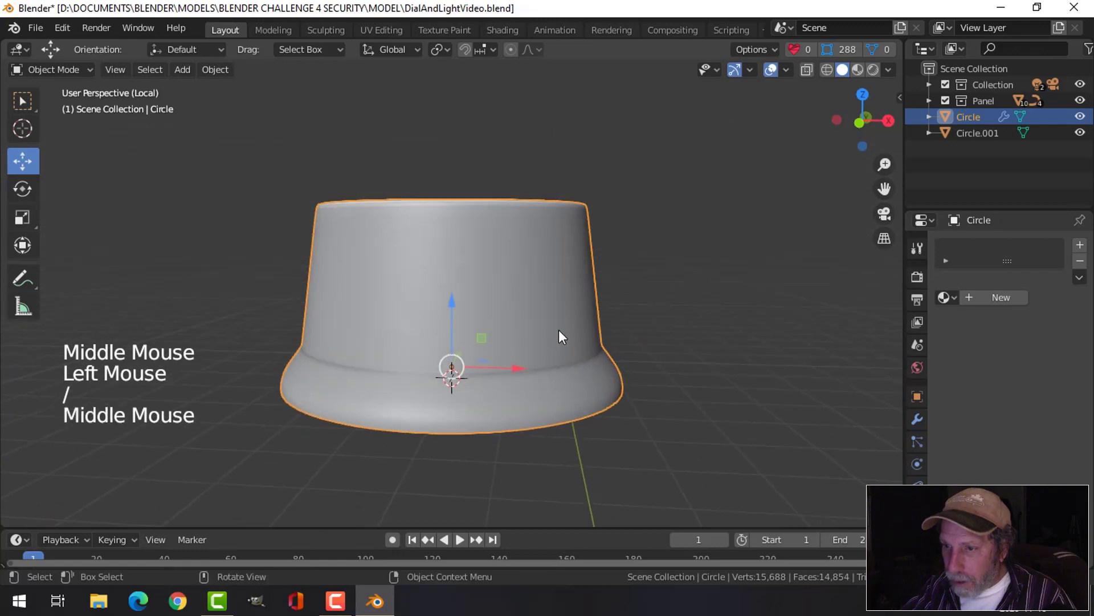
# - Add a loop cut on the knob's lower base band and check the smoothing
pyautogui.press('Tab')
pyautogui.moveTo(559, 383); pyautogui.dragTo(495, 389, button='middle')
pyautogui.hotkey('ctrl', 'r')
pyautogui.click(498, 389)
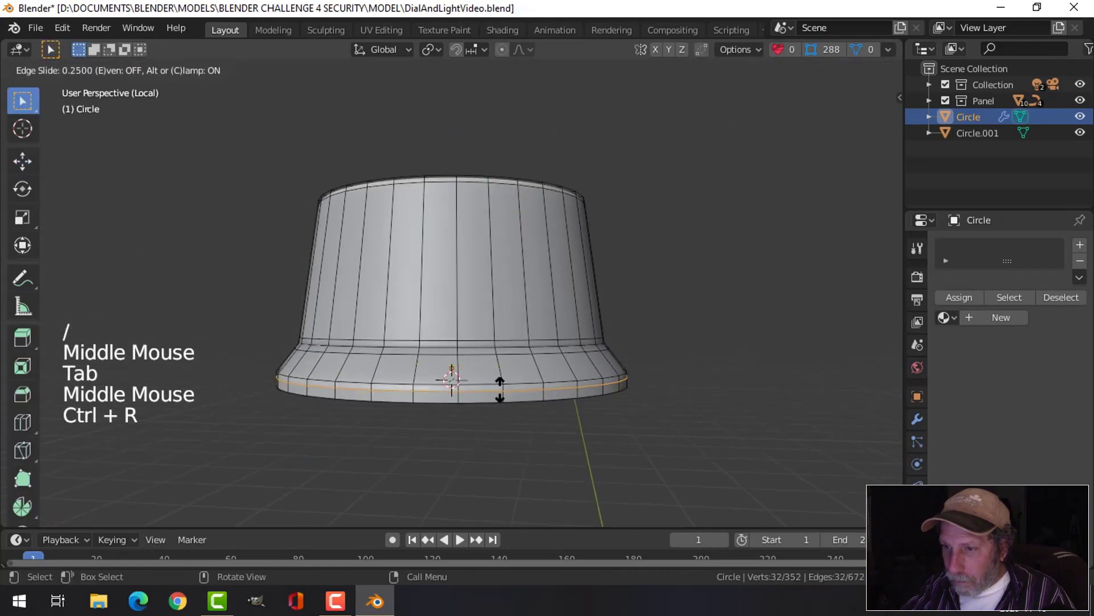
pyautogui.click(500, 387)
pyautogui.press('Tab')
pyautogui.moveTo(562, 336); pyautogui.dragTo(610, 303, button='middle')
# - Select the ring of side faces around the knob's wall in face mode
pyautogui.press('Tab')
pyautogui.hotkey('alt', 'a')
pyautogui.press('3')
pyautogui.keyDown('alt'); pyautogui.keyDown('shift'); pyautogui.click(490, 250); pyautogui.keyUp('shift'); pyautogui.keyUp('alt')
pyautogui.scroll(-1, 506, 262)
pyautogui.scroll(-1, 516, 257)
# - Inset the side faces individually and push them inward into grip grooves
pyautogui.press('i')
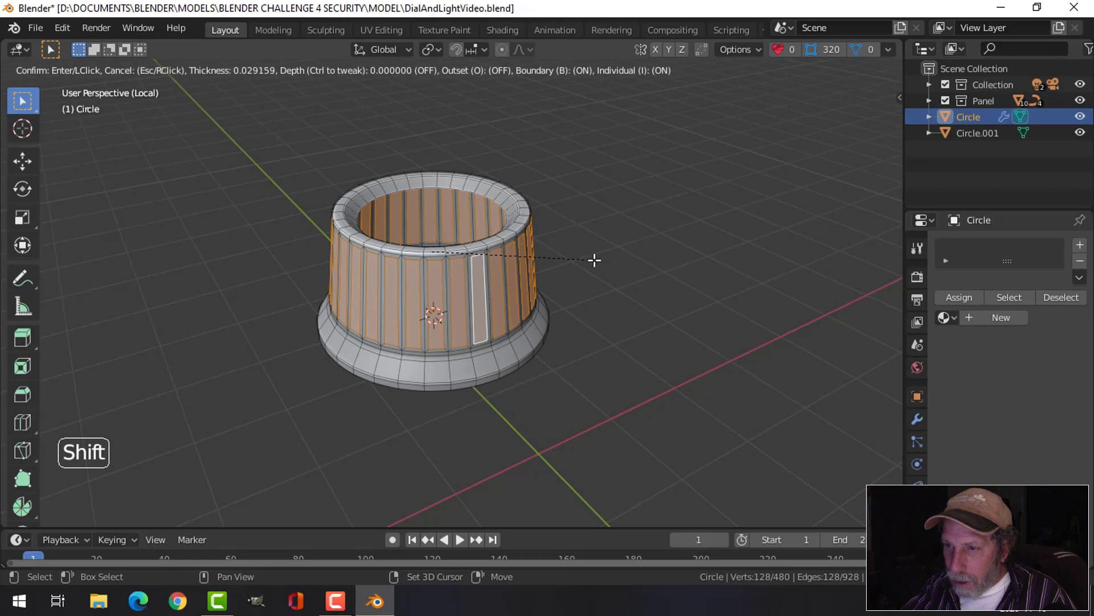
pyautogui.click(602, 260)
pyautogui.hotkey('alt', 's')
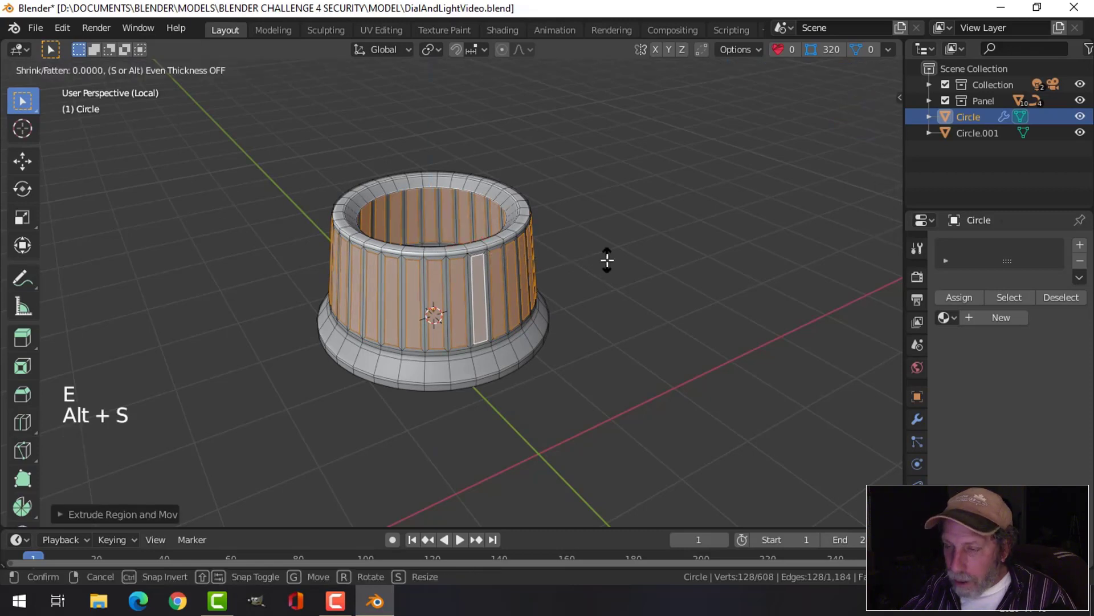
pyautogui.click(611, 281)
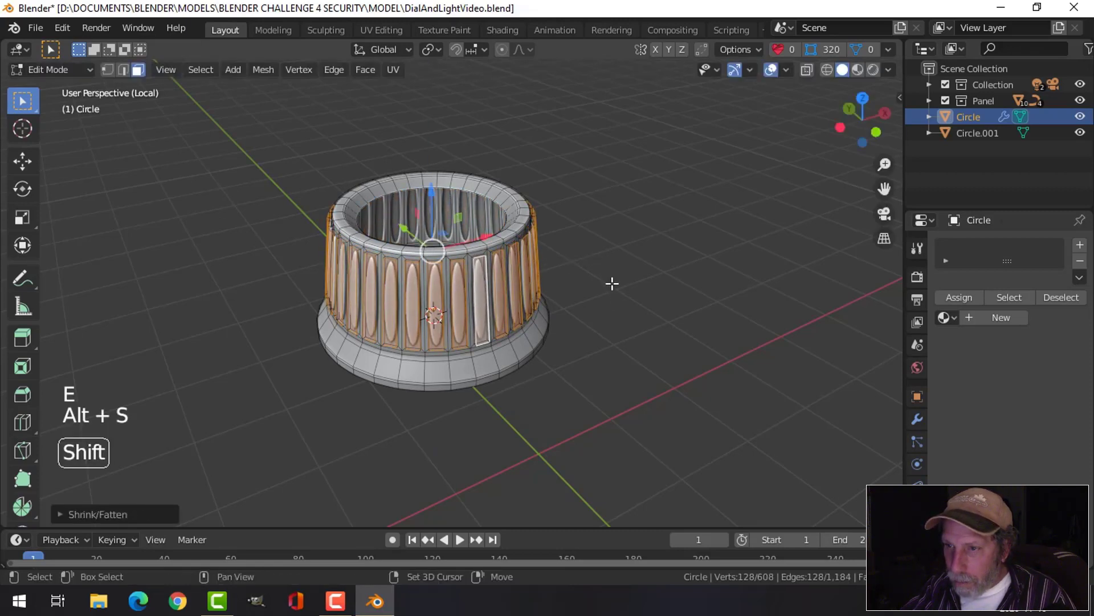
pyautogui.moveTo(610, 283); pyautogui.dragTo(491, 236, button='middle')
# - Add support loop cuts near the ribs' top and bottom ends
pyautogui.hotkey('ctrl', 'r')
pyautogui.click(487, 233)
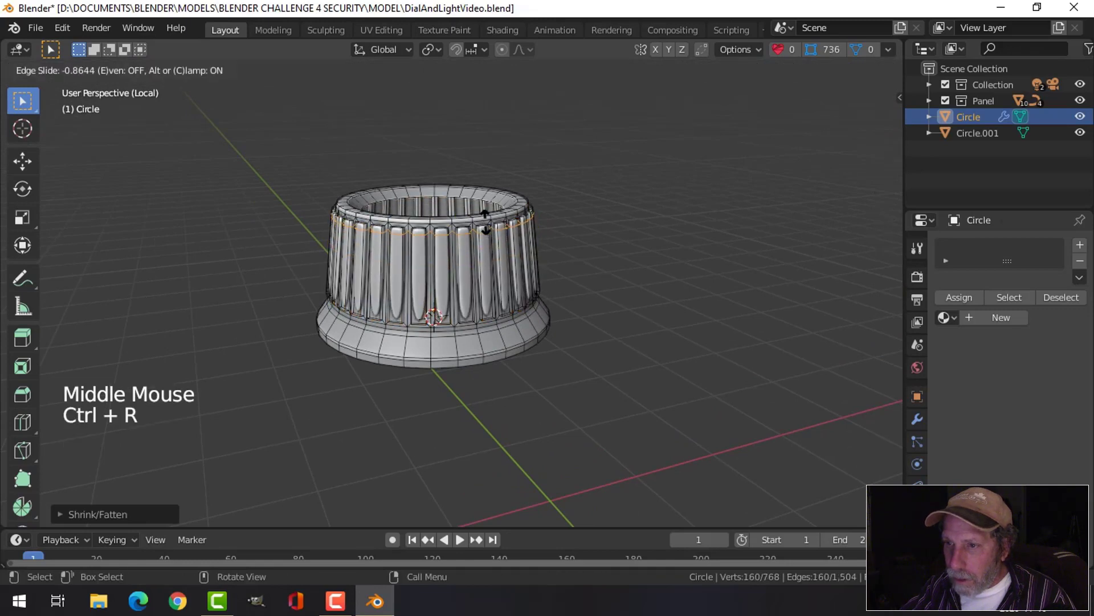
pyautogui.click(485, 222)
pyautogui.hotkey('ctrl', 'r')
pyautogui.click(482, 268)
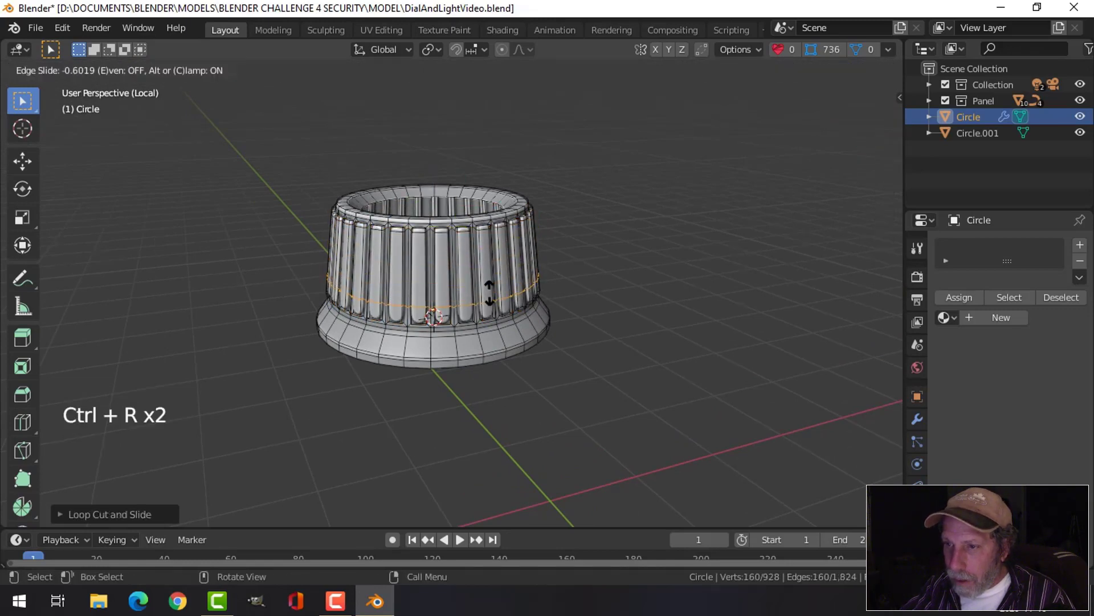
# - Confirm the lower rib loop, exit Local View, and frame the whole panel around the knob
pyautogui.click(493, 304)
pyautogui.press('Tab')
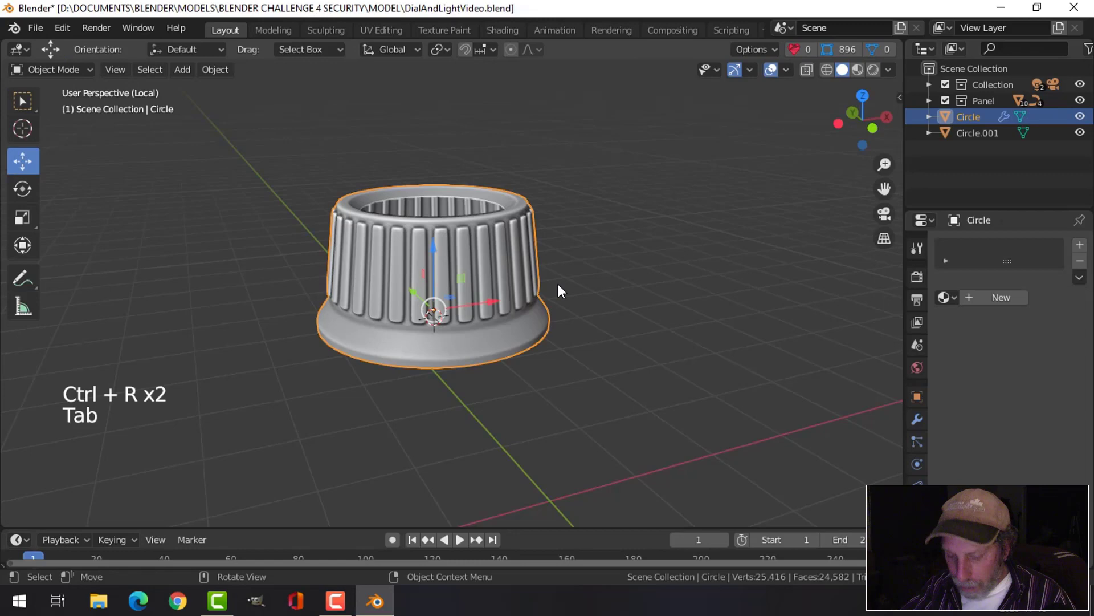
pyautogui.press('KP_Divide')
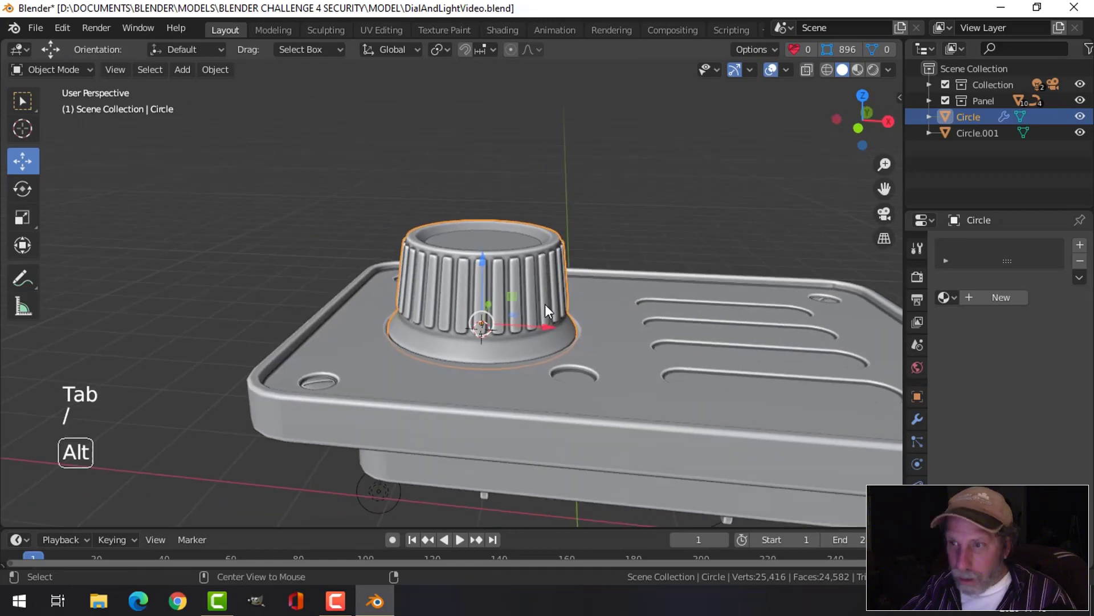
pyautogui.hotkey('alt', 'a')
pyautogui.moveTo(545, 304); pyautogui.dragTo(481, 350, button='middle')
pyautogui.scroll(-2, 546, 319)
pyautogui.scroll(-2, 553, 394)
pyautogui.scroll(2, 525, 366)
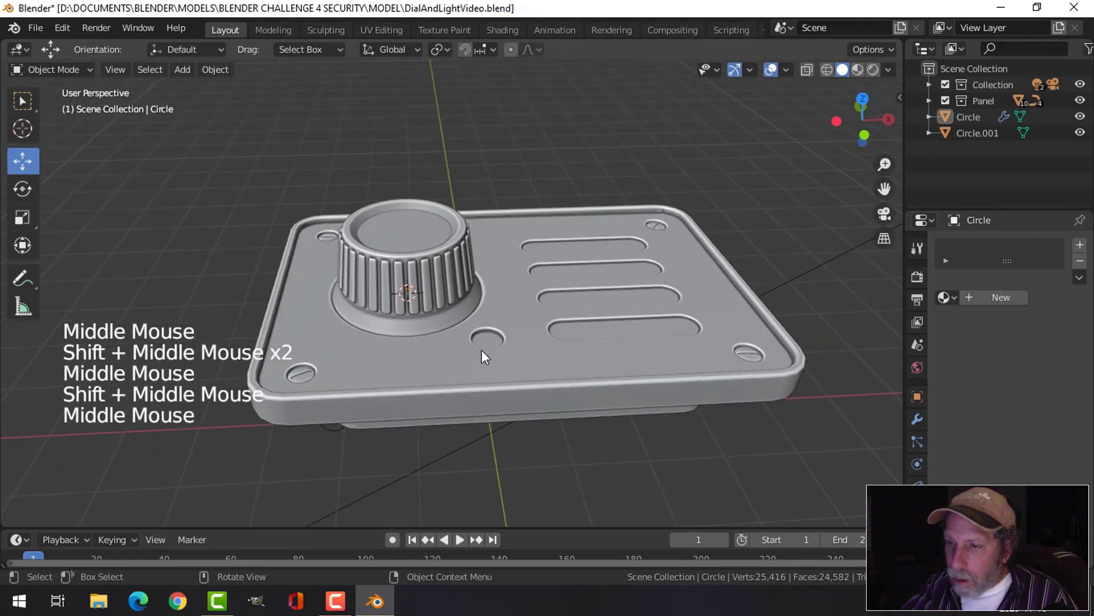
# - Snap the 3D cursor to the small round hole face in the panel plate
pyautogui.click(515, 354)
pyautogui.press('Tab')
pyautogui.press('3')
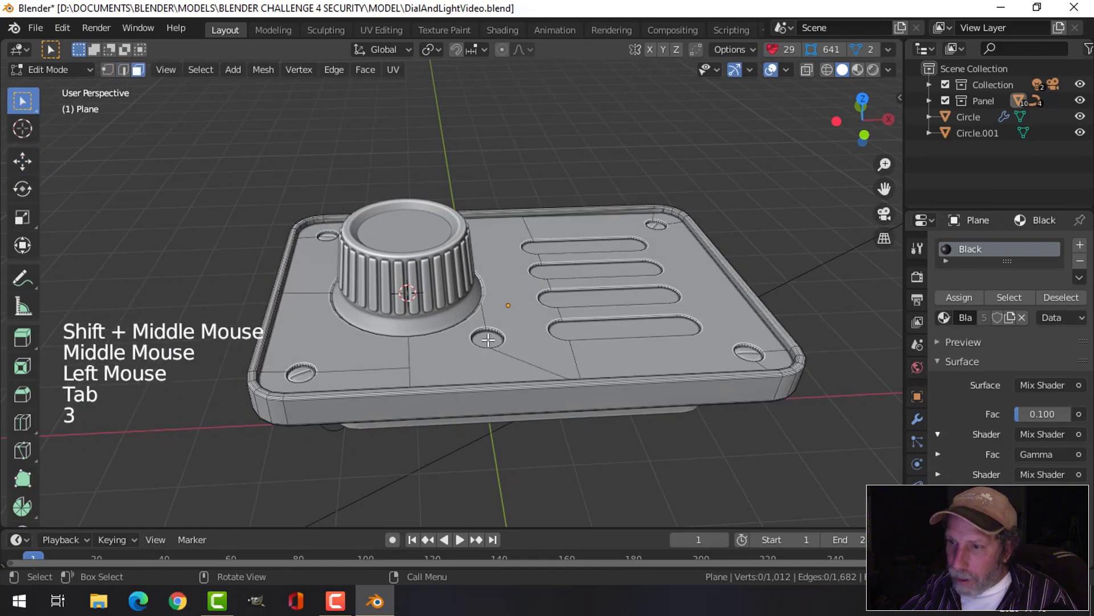
pyautogui.click(487, 339)
pyautogui.hotkey('shift', 's')
pyautogui.click(526, 414)
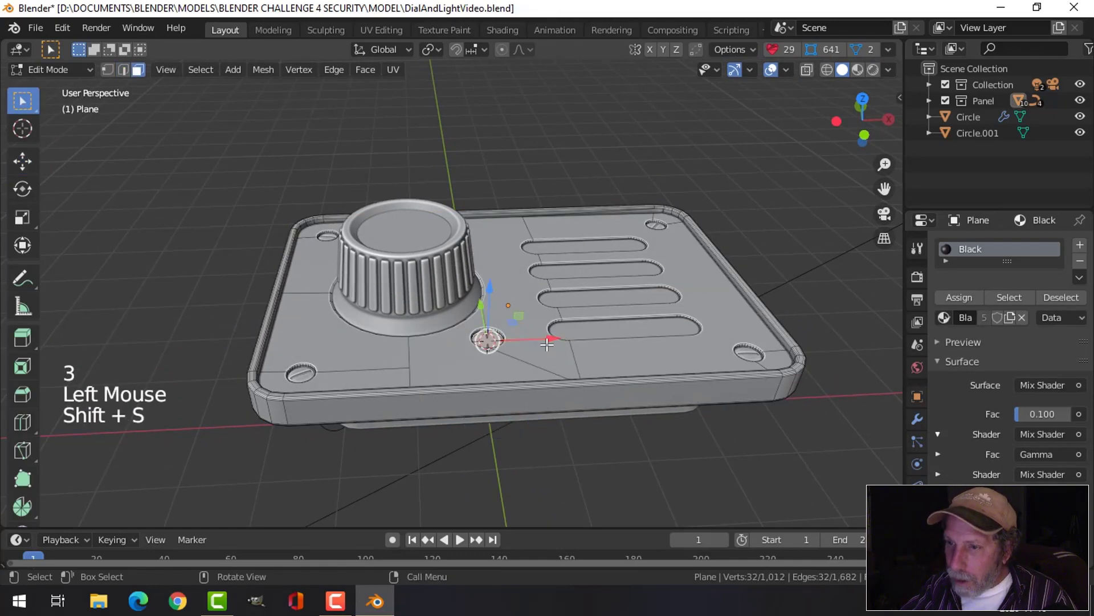
pyautogui.hotkey('alt', 'a')
pyautogui.press('Tab')
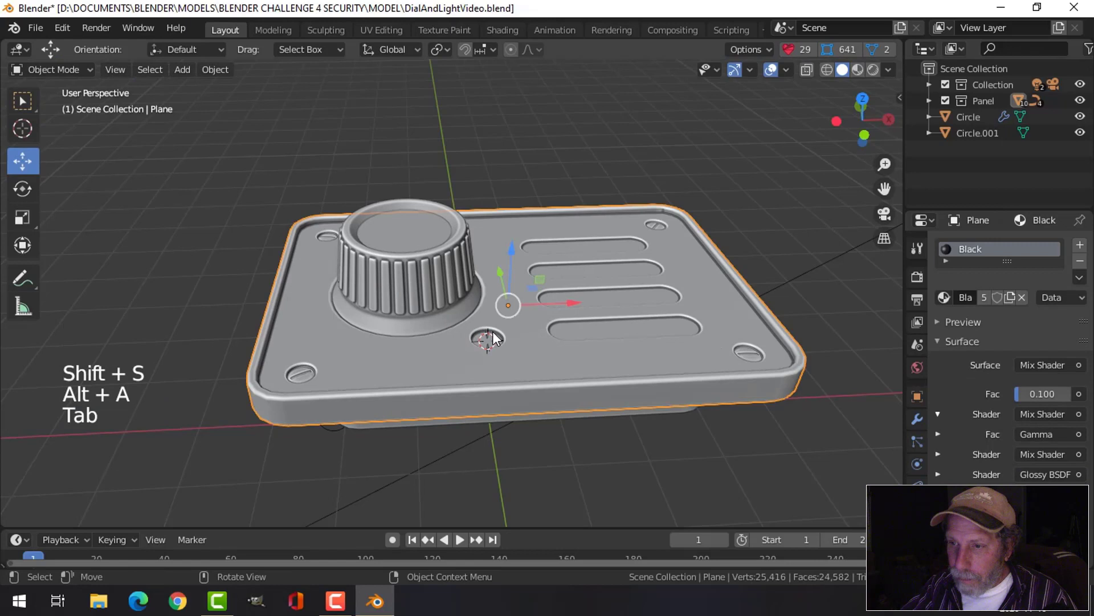
pyautogui.hotkey('alt', 'a')
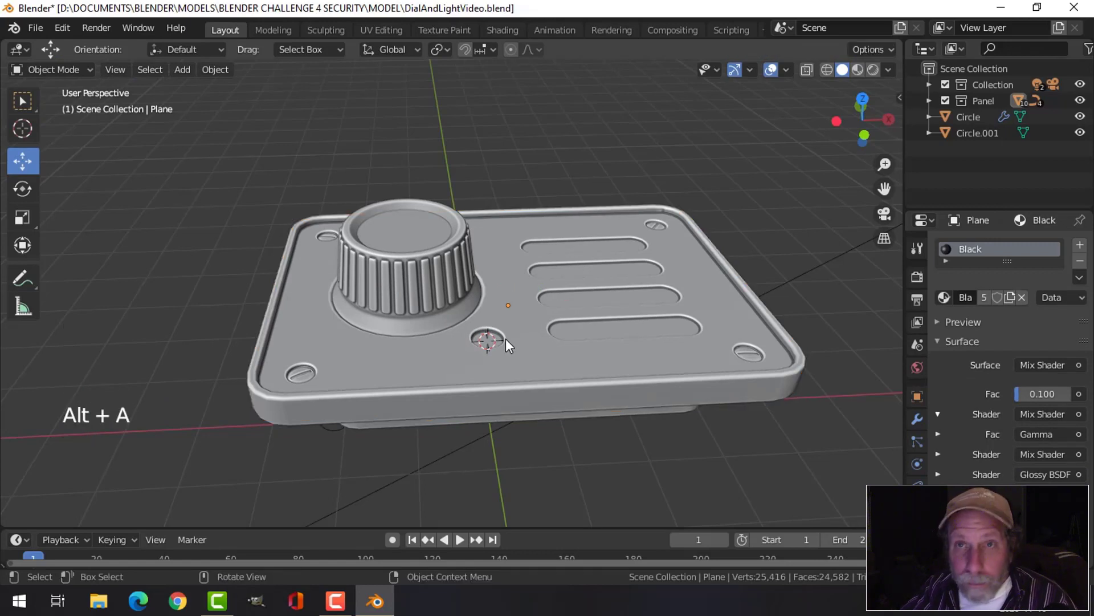
# - Add a cube at the hole and scale it down in Edit Mode
pyautogui.hotkey('shift', 'a')
pyautogui.moveTo(463, 255)
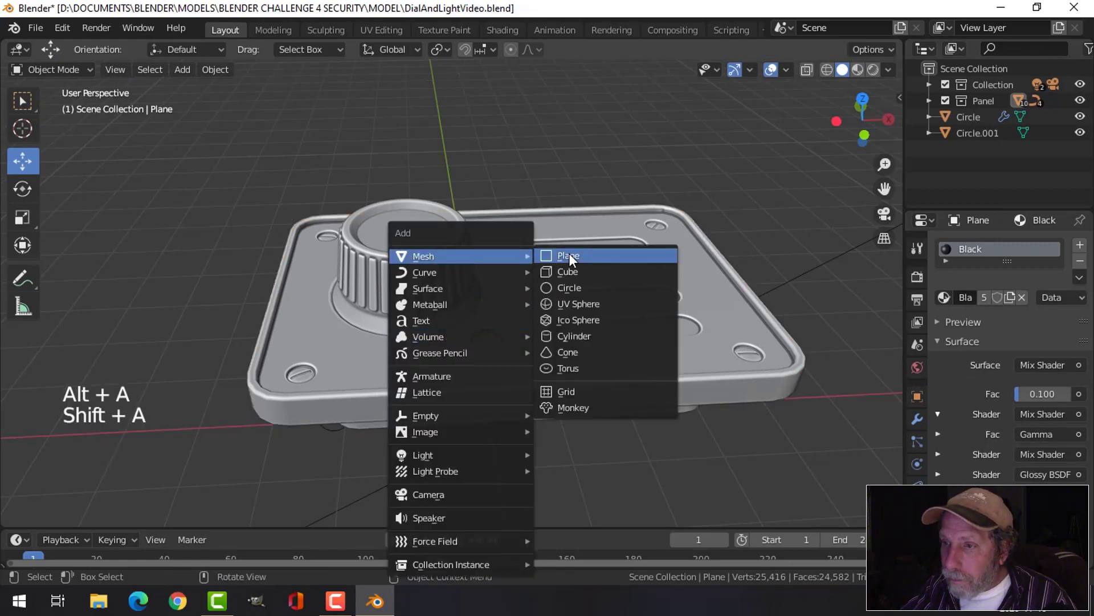
pyautogui.click(582, 273)
pyautogui.press('Tab')
pyautogui.press('s')
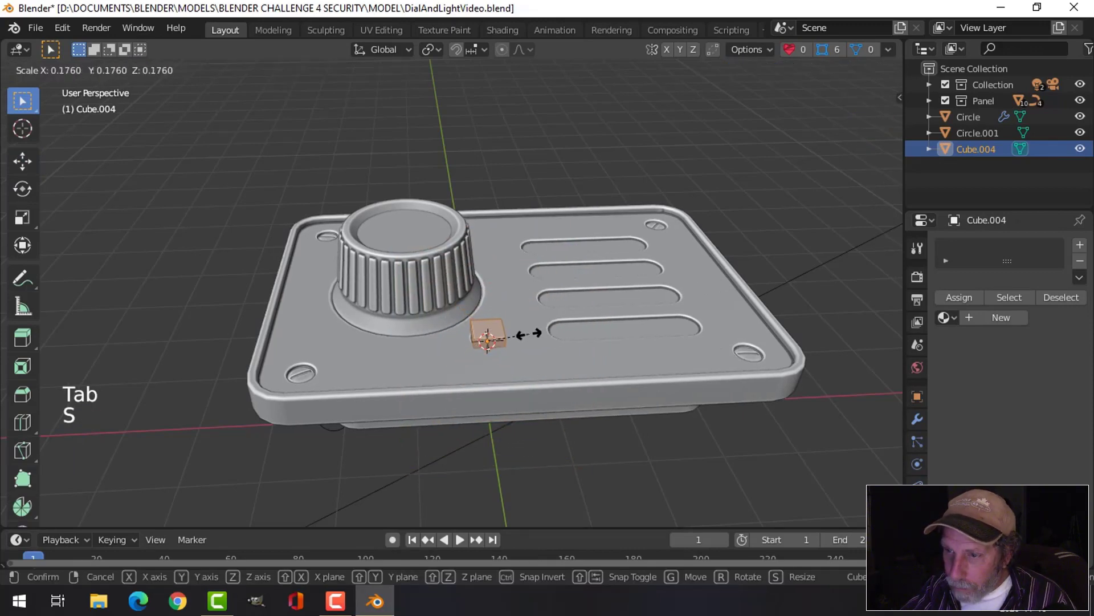
pyautogui.click(533, 335)
pyautogui.moveTo(533, 335); pyautogui.dragTo(536, 284, button='middle')
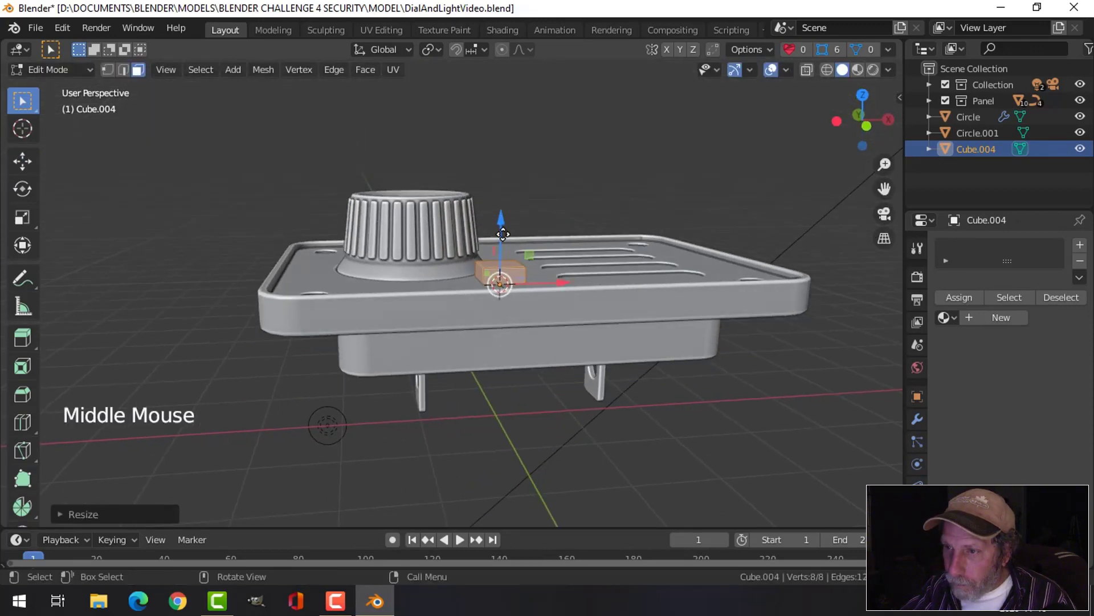
pyautogui.click(552, 222)
pyautogui.press('Tab')
# - Round the cube into a smooth-shaded sphere with level 2 subdivision and a middle loop cut
pyautogui.hotkey('ctrl', '2')
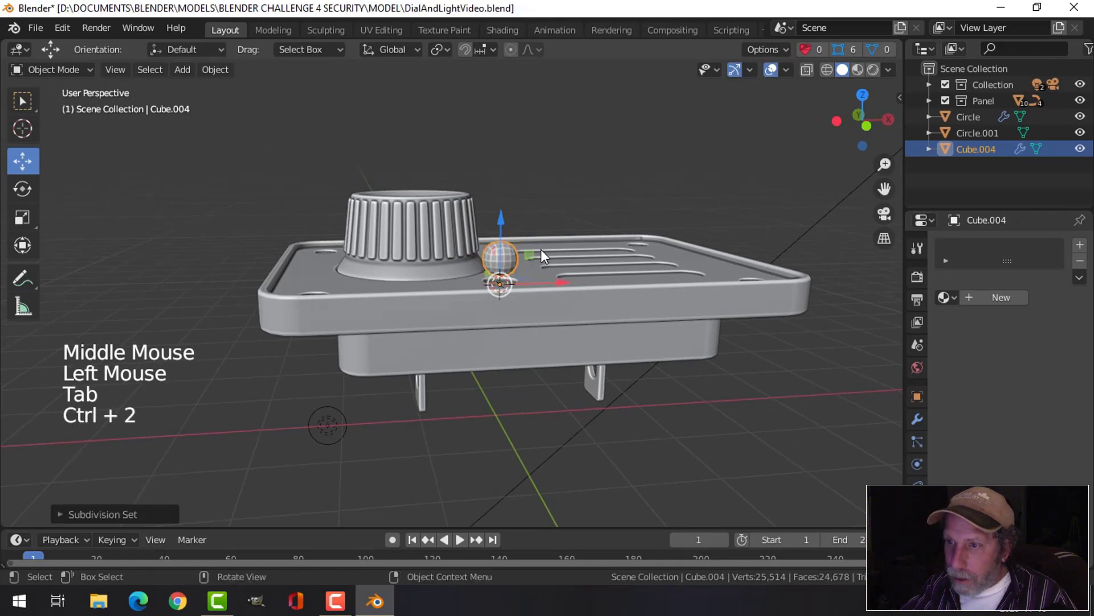
pyautogui.rightClick(506, 255)
pyautogui.click(507, 257)
pyautogui.moveTo(508, 258); pyautogui.dragTo(552, 276, button='middle')
pyautogui.press('Tab')
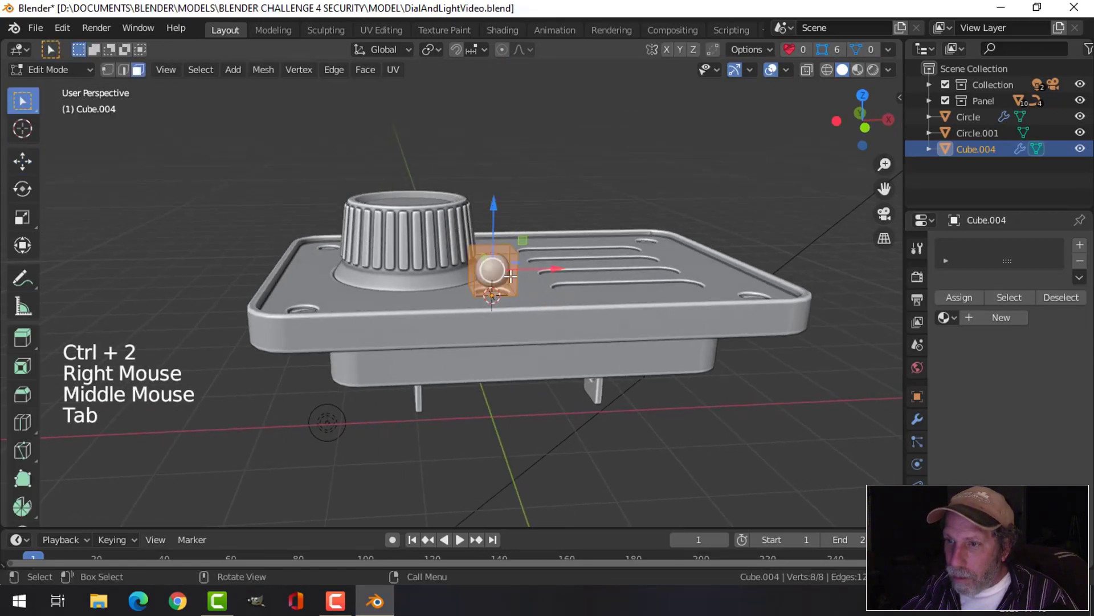
pyautogui.hotkey('ctrl', 'r')
pyautogui.click(522, 279)
# - Delete the sphere's lower half vertices in front wireframe view to leave a dome
pyautogui.hotkey('alt', 'a')
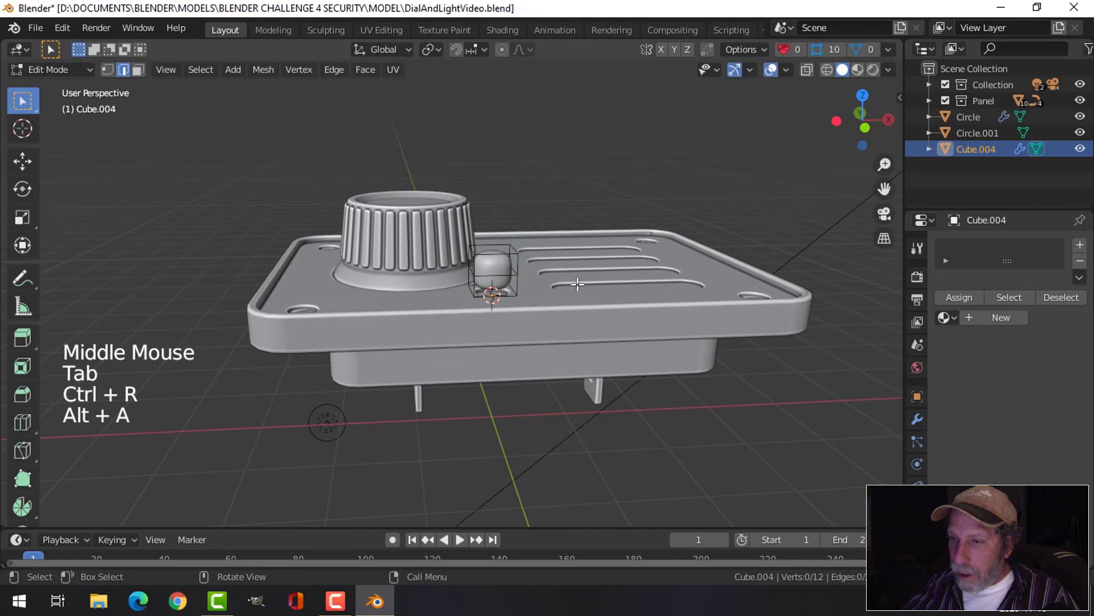
pyautogui.press('KP_1')
pyautogui.press('z')
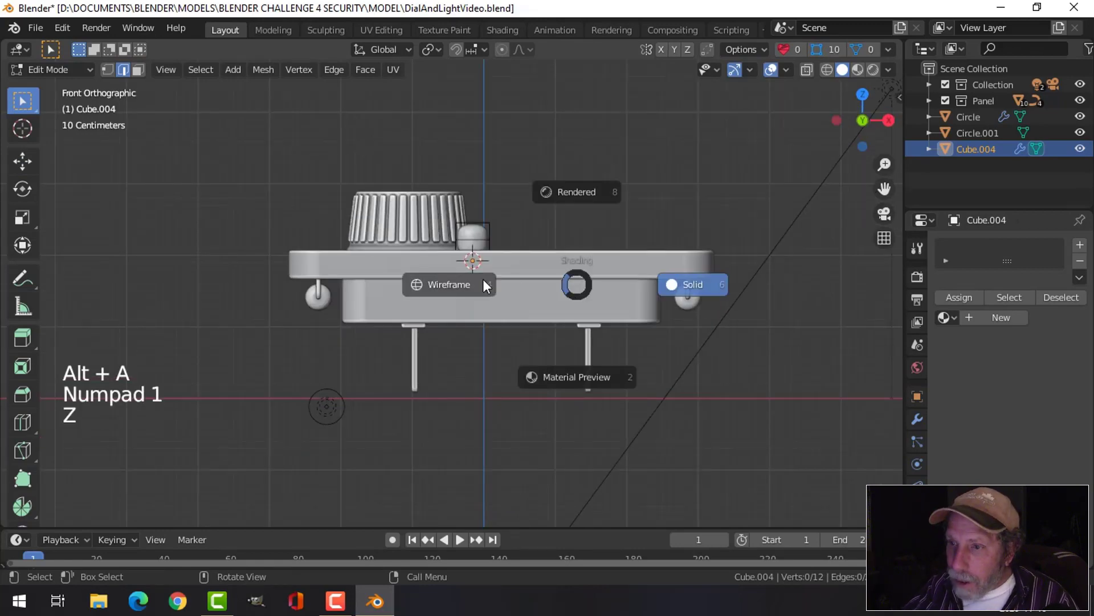
pyautogui.click(484, 281)
pyautogui.scroll(2, 537, 245)
pyautogui.press('1')
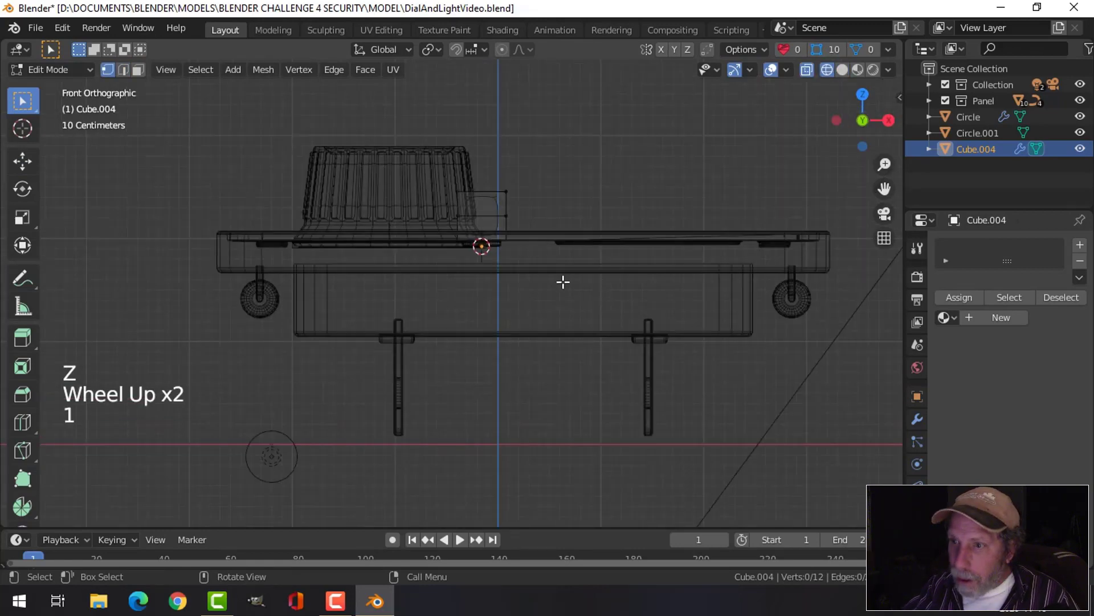
pyautogui.press('b')
pyautogui.moveTo(562, 278); pyautogui.dragTo(395, 225)
pyautogui.press('x')
pyautogui.click(412, 225)
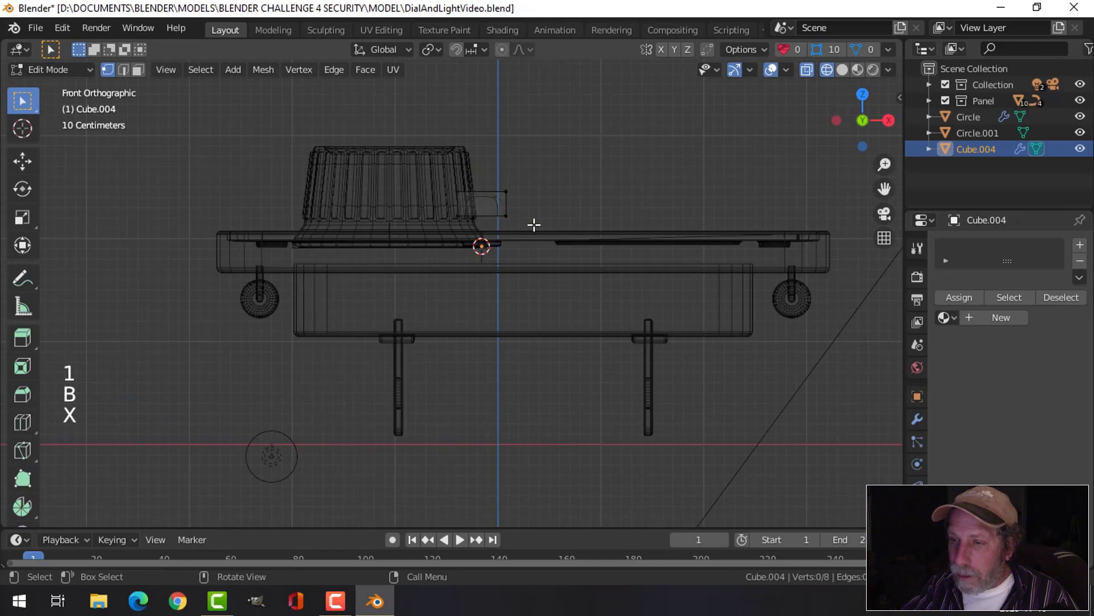
pyautogui.press('Tab')
# - Lower the dome into the hole and shrink it slightly
pyautogui.press('z')
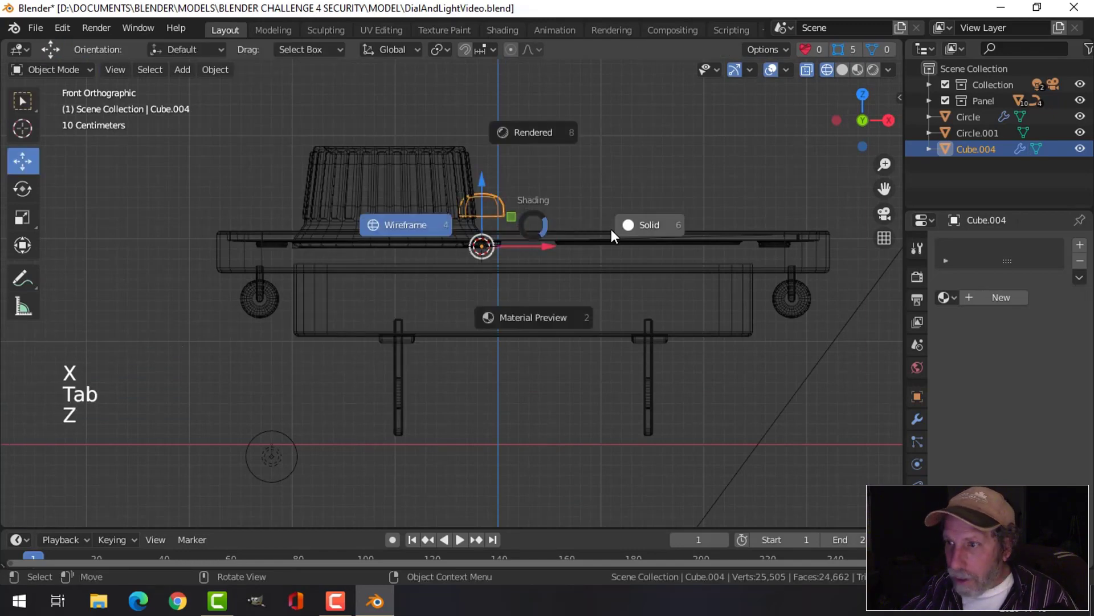
pyautogui.moveTo(572, 227)
pyautogui.mouseDown(button='middle')
pyautogui.moveTo(556, 254)
pyautogui.moveTo(479, 238)
pyautogui.mouseUp(button='middle')
pyautogui.moveTo(479, 238); pyautogui.dragTo(480, 289)
pyautogui.press('s')
pyautogui.click(526, 286)
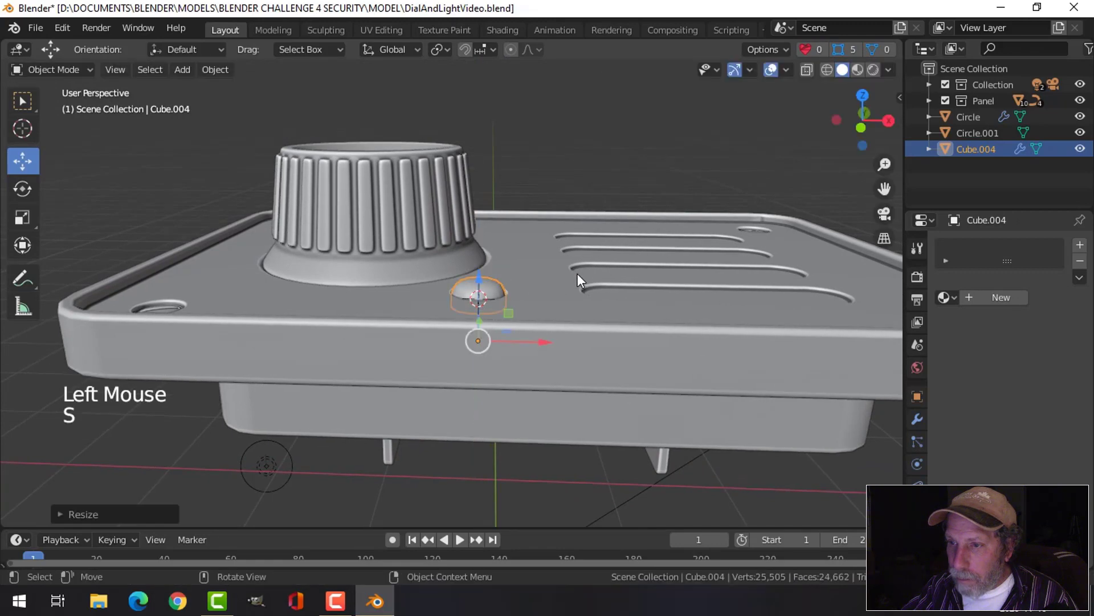
# - Set the dome's origin to its geometry and deselect it
pyautogui.moveTo(576, 273); pyautogui.dragTo(301, 91, button='middle')
pyautogui.click(215, 69)
pyautogui.moveTo(257, 104)
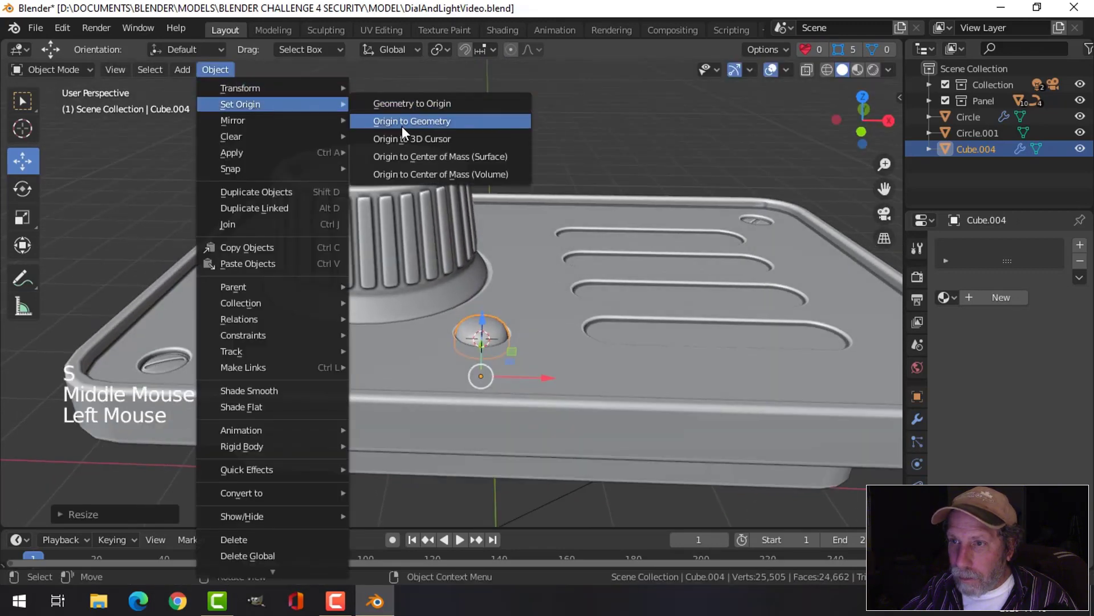
pyautogui.click(402, 125)
pyautogui.moveTo(542, 251); pyautogui.dragTo(553, 216, button='middle')
pyautogui.scroll(2, 553, 217)
pyautogui.moveTo(552, 216)
pyautogui.keyDown('shift'); pyautogui.mouseDown(button='middle')
pyautogui.moveTo(569, 169)
pyautogui.moveTo(570, 217)
pyautogui.moveTo(541, 205)
pyautogui.mouseUp(button='middle'); pyautogui.keyUp('shift')
pyautogui.hotkey('alt', 'a')
pyautogui.scroll(-3, 537, 187)
pyautogui.moveTo(540, 205); pyautogui.dragTo(543, 225, button='middle')
pyautogui.scroll(1, 538, 234)
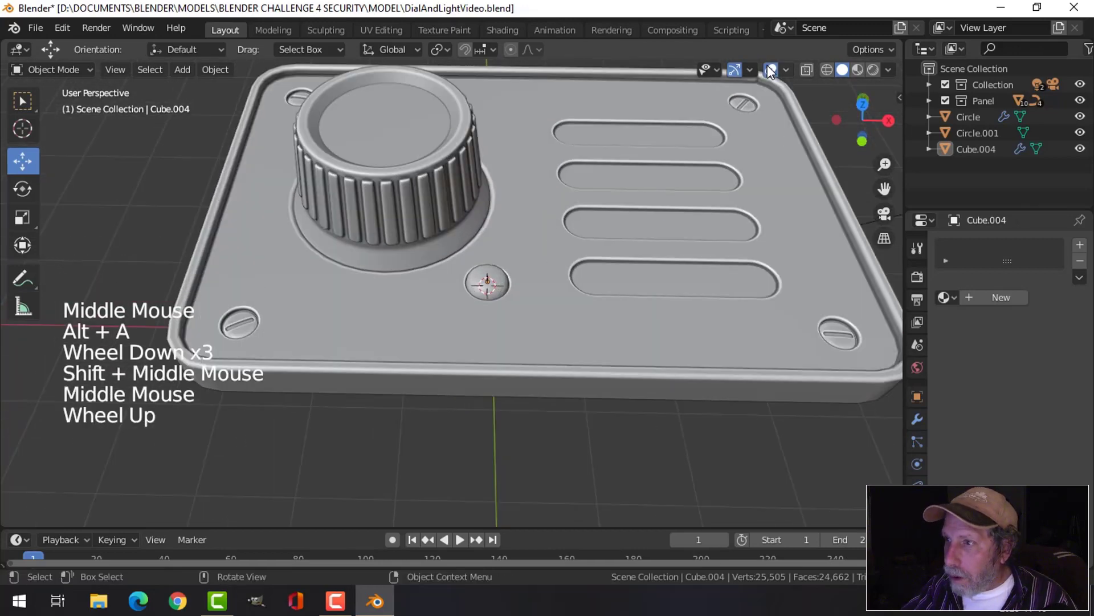
# - Hide the navigation gizmos and overlays to check the panel, then restore them
pyautogui.click(729, 65)
pyautogui.click(769, 70)
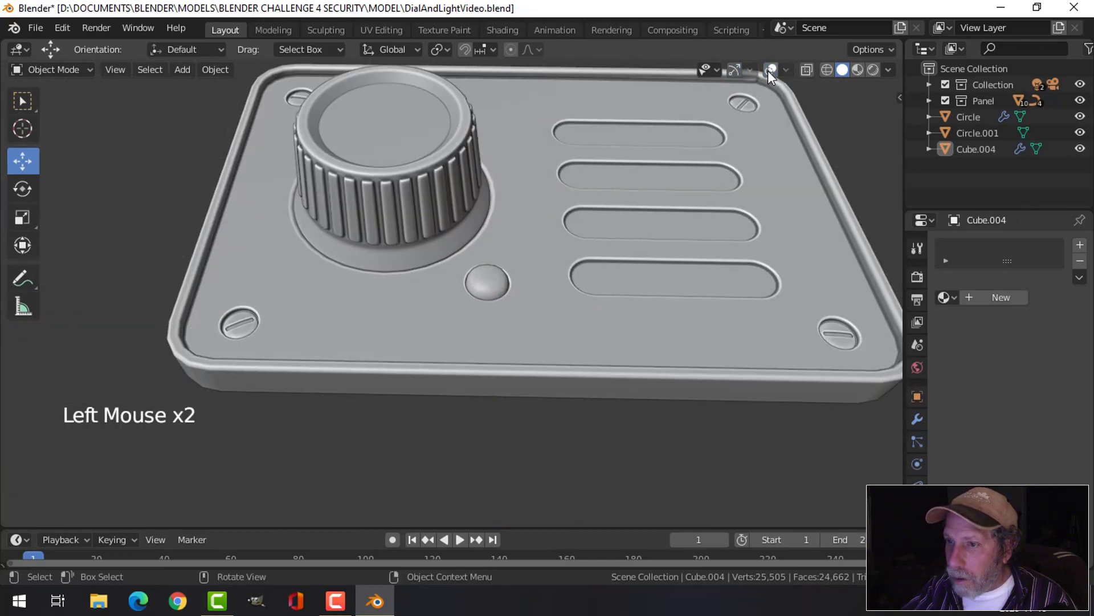
pyautogui.moveTo(767, 71); pyautogui.dragTo(702, 102, button='middle')
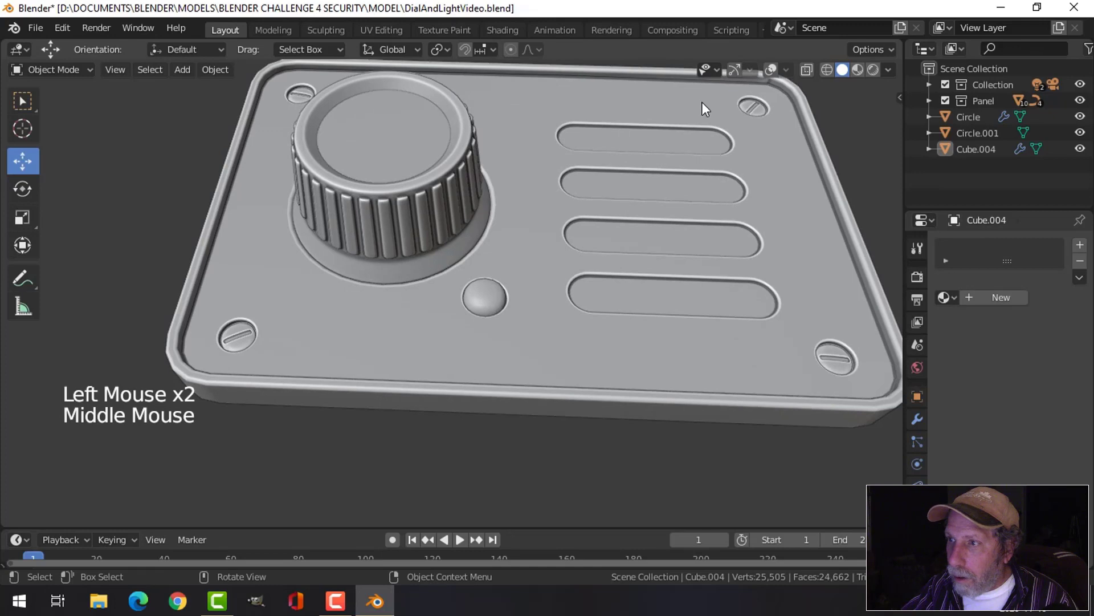
pyautogui.click(734, 69)
pyautogui.click(770, 70)
pyautogui.moveTo(795, 98); pyautogui.dragTo(766, 249, button='middle')
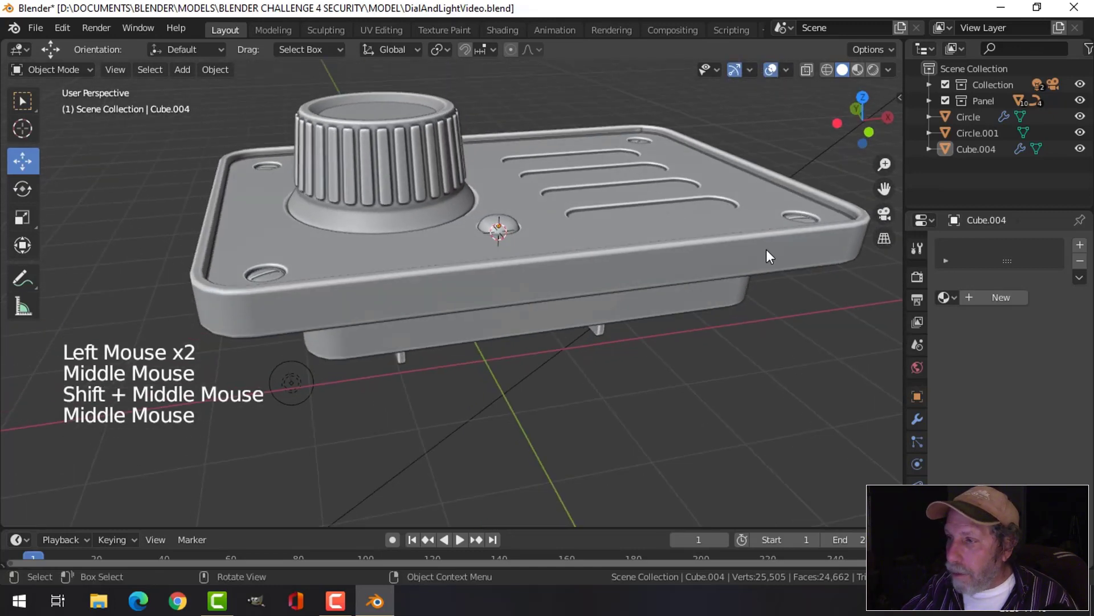
# - In Material Preview, assign the Black material to the ribbed dial
pyautogui.click(857, 70)
pyautogui.scroll(-2, 707, 217)
pyautogui.moveTo(707, 218)
pyautogui.keyDown('shift'); pyautogui.mouseDown(button='middle')
pyautogui.moveTo(605, 169)
pyautogui.moveTo(605, 241)
pyautogui.moveTo(625, 233)
pyautogui.moveTo(464, 149)
pyautogui.mouseUp(button='middle'); pyautogui.keyUp('shift')
pyautogui.click(464, 149)
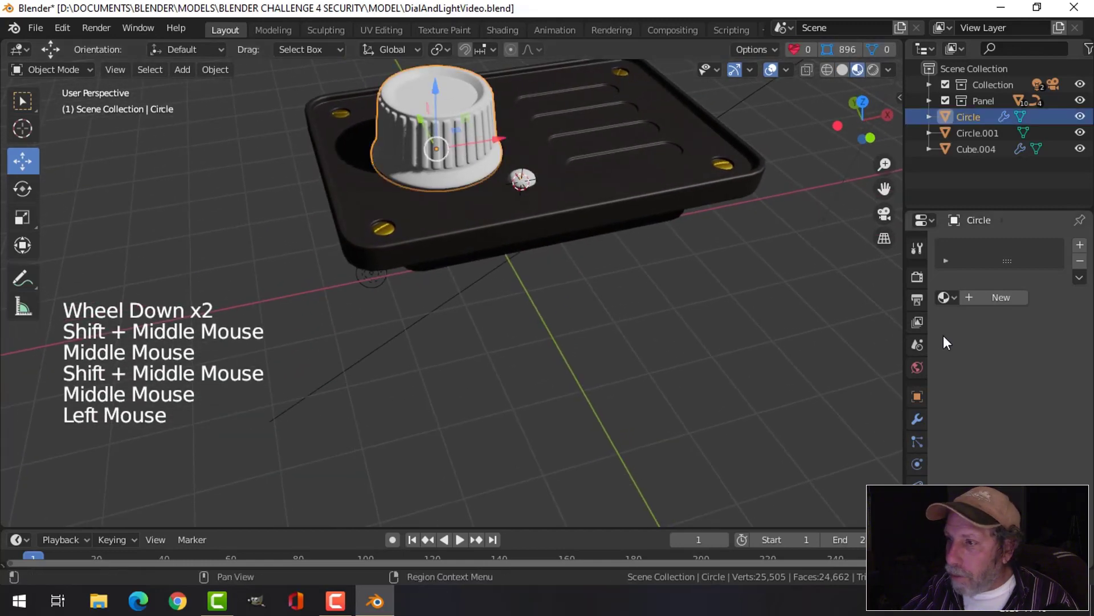
pyautogui.click(945, 302)
pyautogui.click(781, 320)
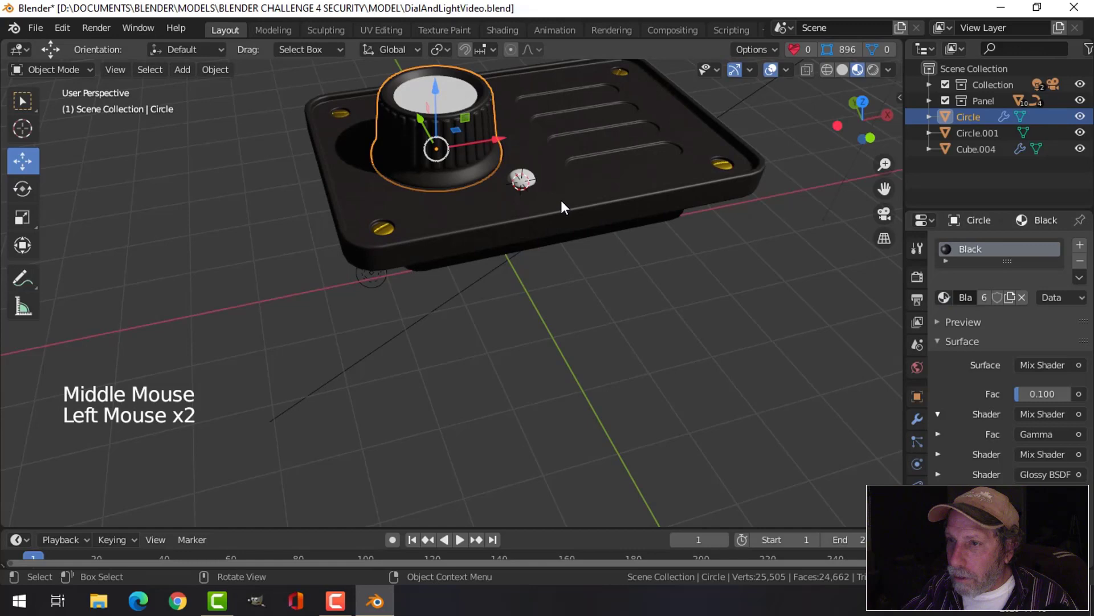
pyautogui.hotkey('alt', 'a')
pyautogui.keyDown('shift'); pyautogui.moveTo(562, 195); pyautogui.dragTo(564, 298, button='middle'); pyautogui.keyUp('shift')
pyautogui.scroll(2, 576, 275)
# - Look through the scene camera and render the panel with F12
pyautogui.press('KP_0')
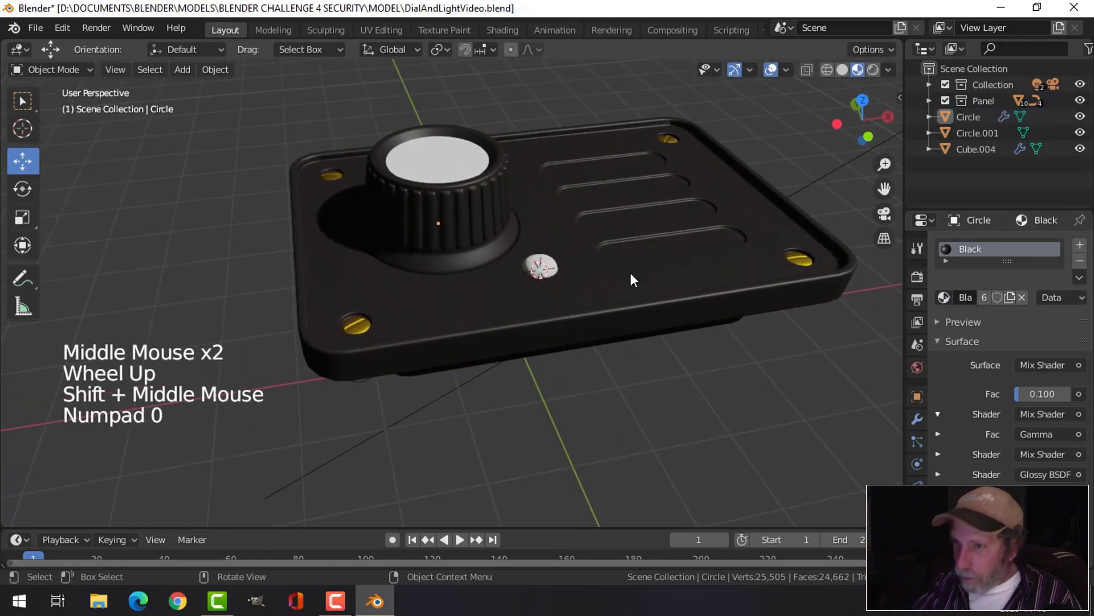
pyautogui.moveTo(634, 273); pyautogui.dragTo(744, 178, button='middle')
pyautogui.moveTo(685, 258); pyautogui.dragTo(696, 192, button='middle')
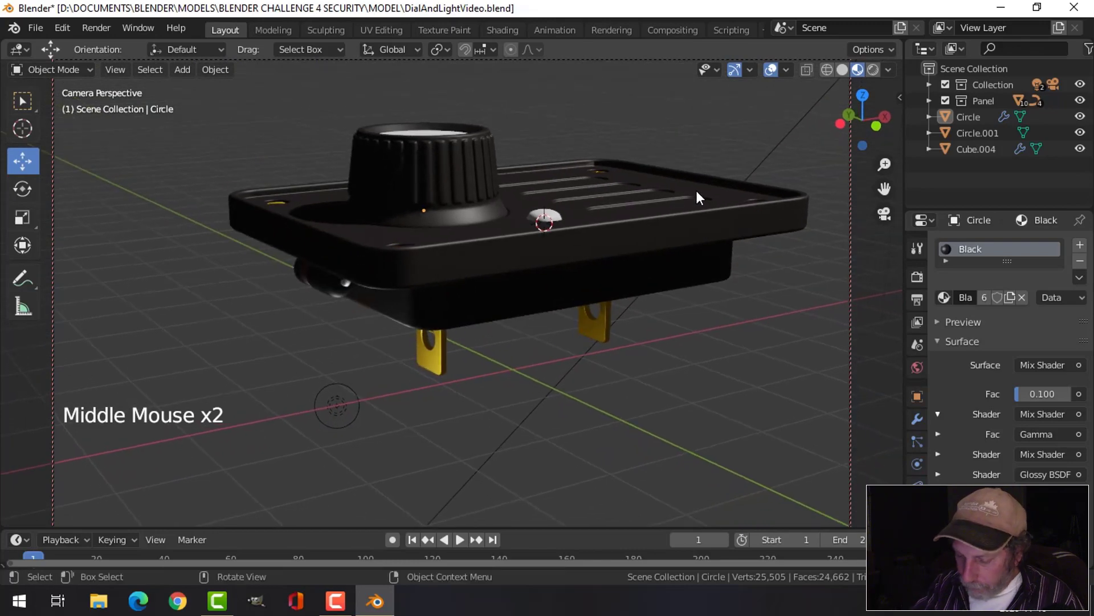
pyautogui.press('F12')
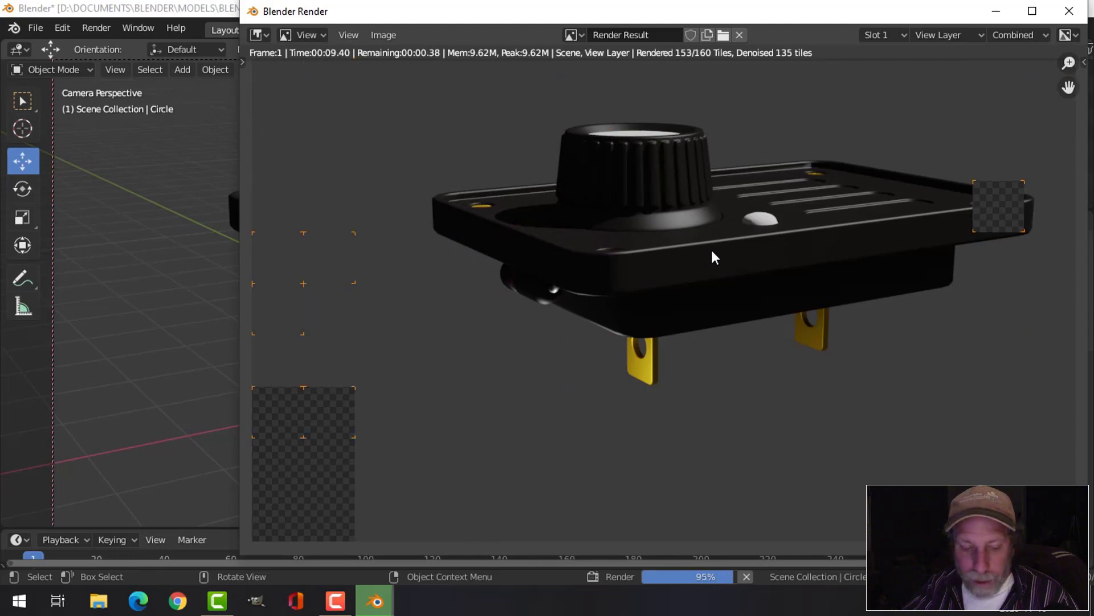
# - Close the render and set the dial top disc's origin to its geometry
pyautogui.press('Escape')
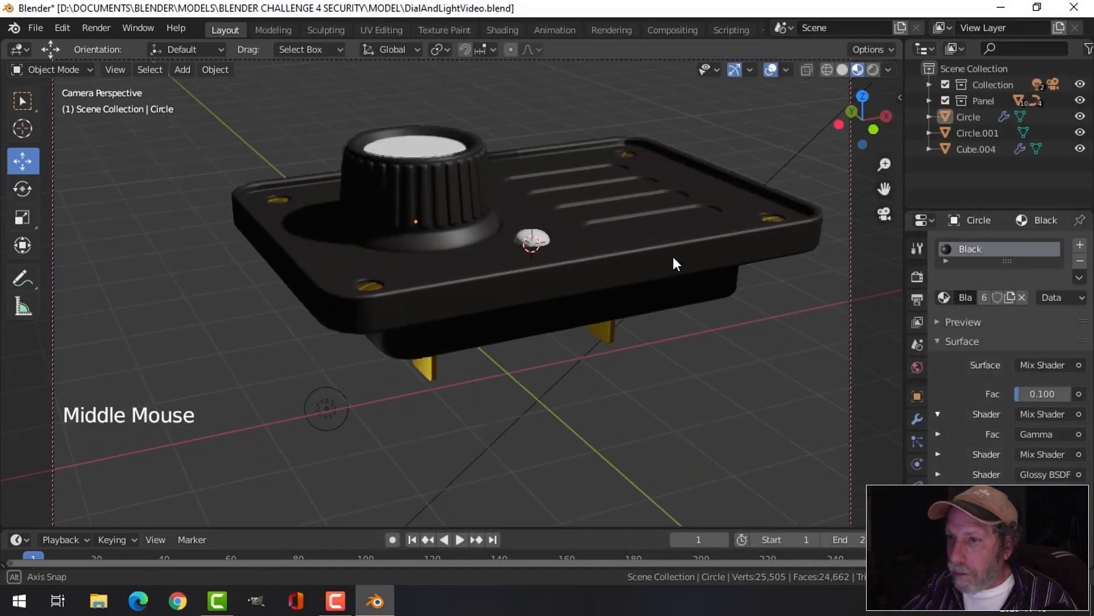
pyautogui.moveTo(673, 257); pyautogui.dragTo(467, 183, button='middle')
pyautogui.click(525, 248)
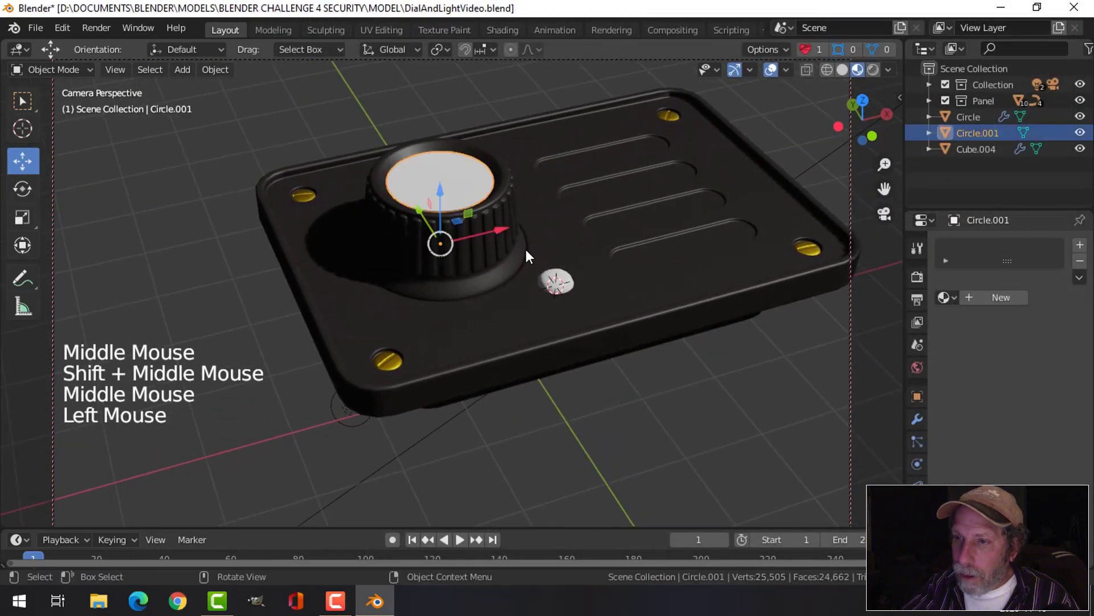
pyautogui.moveTo(525, 249); pyautogui.dragTo(490, 205, button='middle')
pyautogui.click(215, 69)
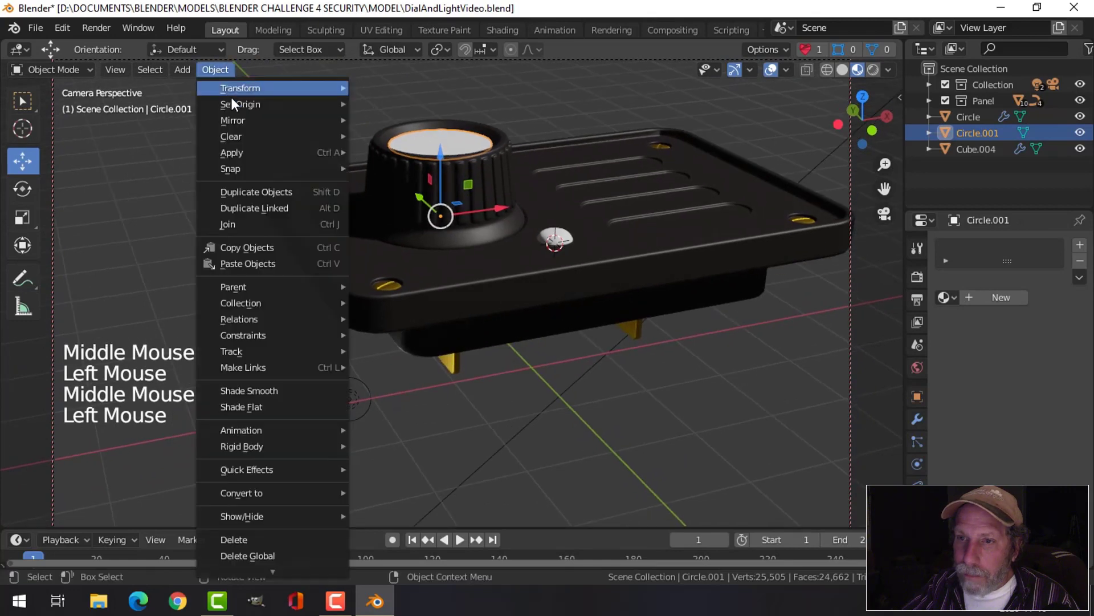
pyautogui.moveTo(307, 103)
pyautogui.click(391, 125)
# - Leave the camera view, zoom in on the dial, and show the disc's modifier settings
pyautogui.press('KP_0')
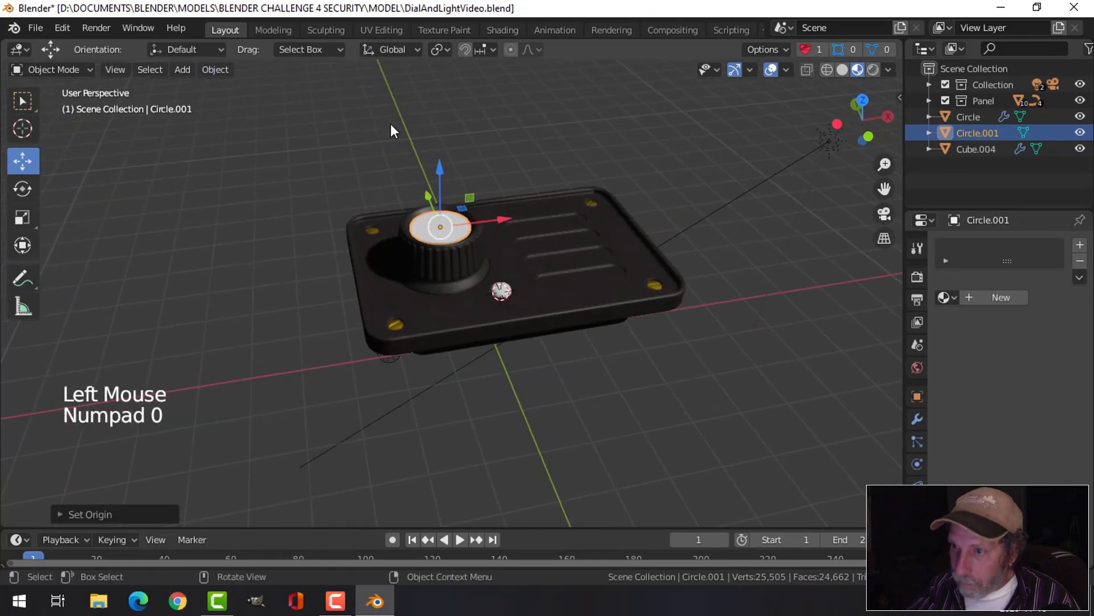
pyautogui.scroll(3, 444, 171)
pyautogui.moveTo(456, 183); pyautogui.dragTo(490, 228, button='middle')
pyautogui.scroll(2, 519, 207)
pyautogui.click(917, 419)
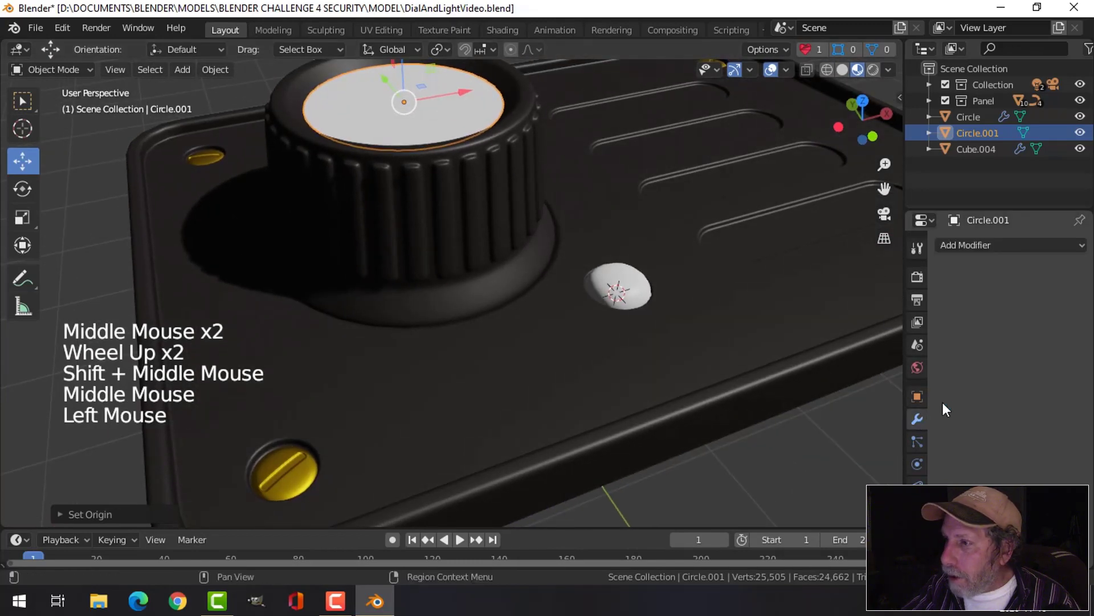
# - Duplicate the dial's top disc and lower the copy down inside the dial
pyautogui.moveTo(696, 265); pyautogui.dragTo(501, 141, button='middle')
pyautogui.hotkey('alt', 'a')
pyautogui.click(501, 141)
pyautogui.keyDown('shift'); pyautogui.moveTo(611, 215); pyautogui.dragTo(545, 213, button='middle'); pyautogui.keyUp('shift')
pyautogui.scroll(-2, 519, 201)
pyautogui.hotkey('shift', 'd')
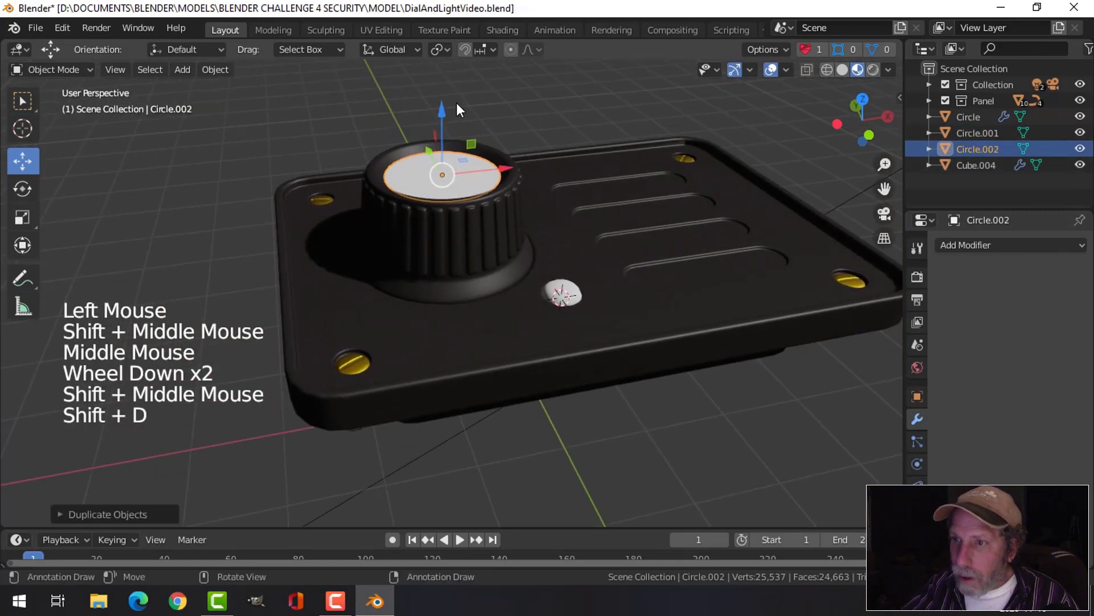
pyautogui.moveTo(444, 108); pyautogui.dragTo(448, 135)
# - Shrink the copied disc and give it a new material named Emission
pyautogui.press('s')
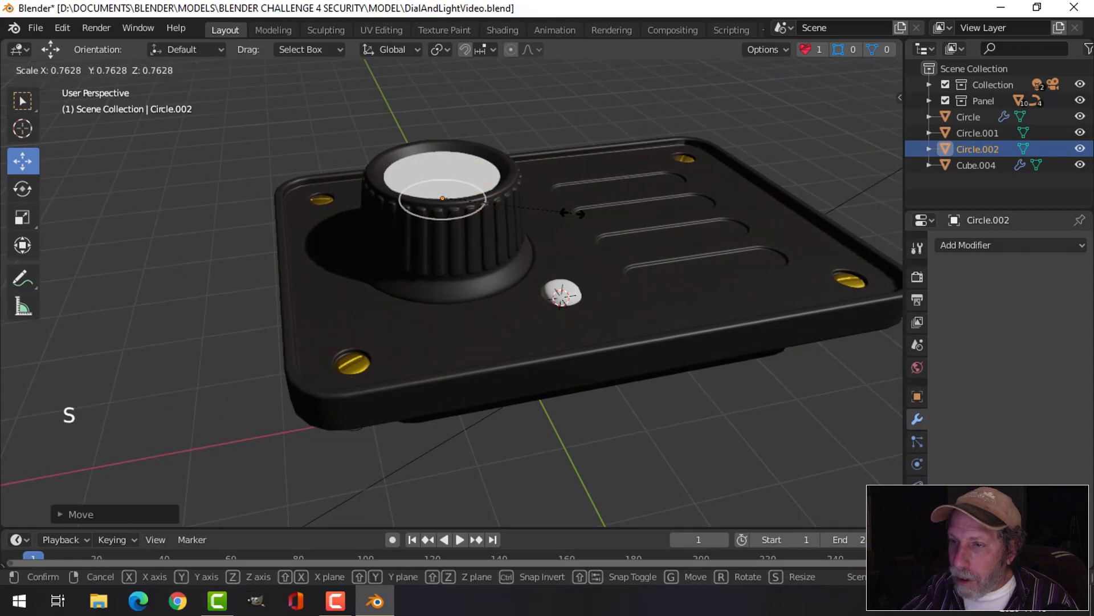
pyautogui.click(646, 242)
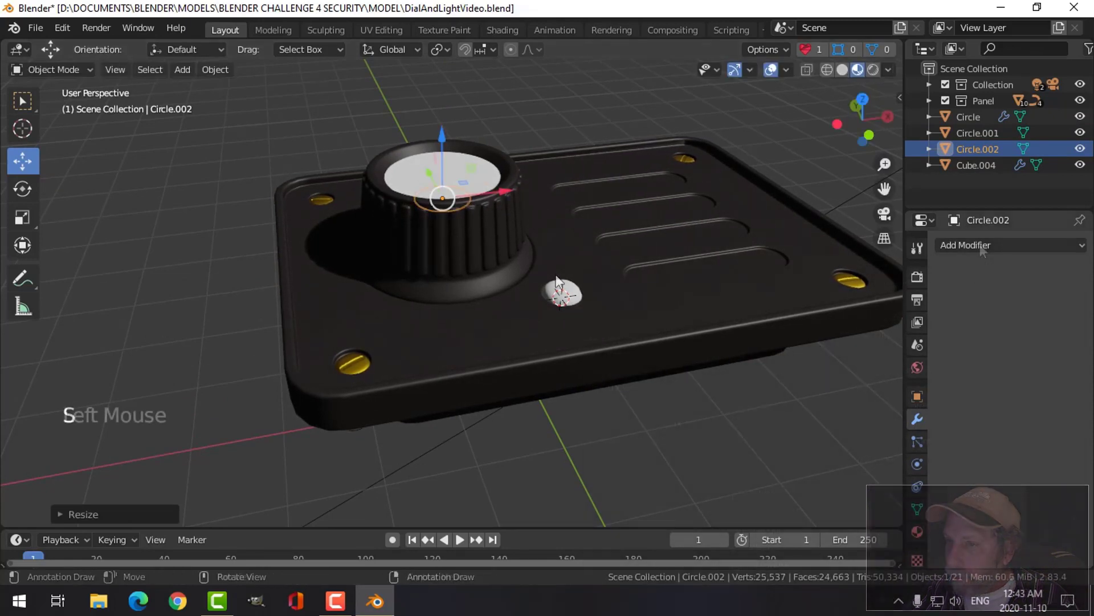
pyautogui.click(917, 532)
pyautogui.click(1000, 297)
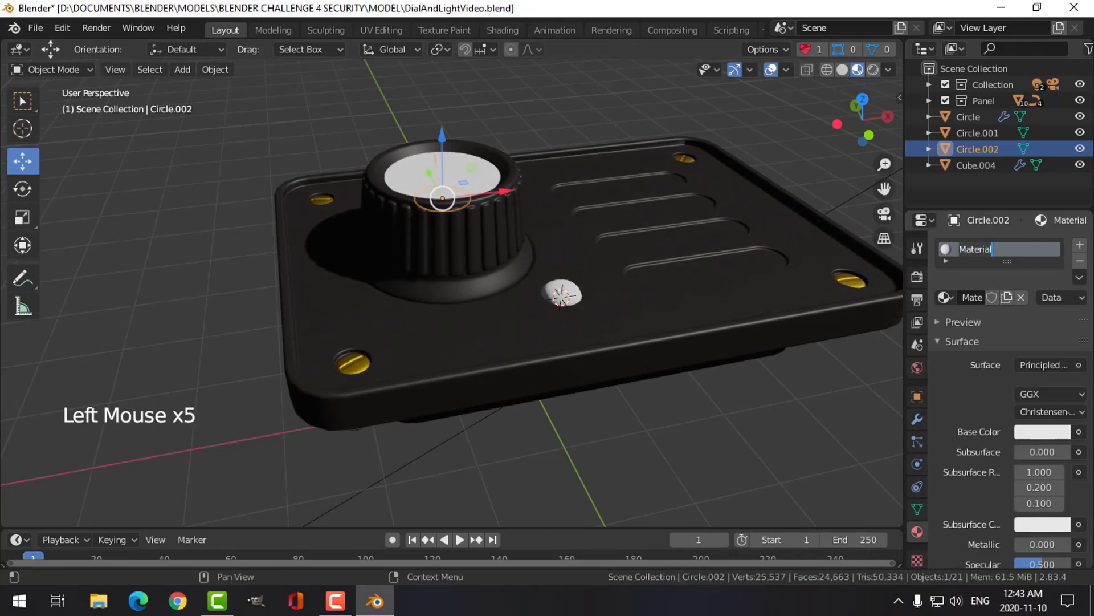
pyautogui.write('Emission')
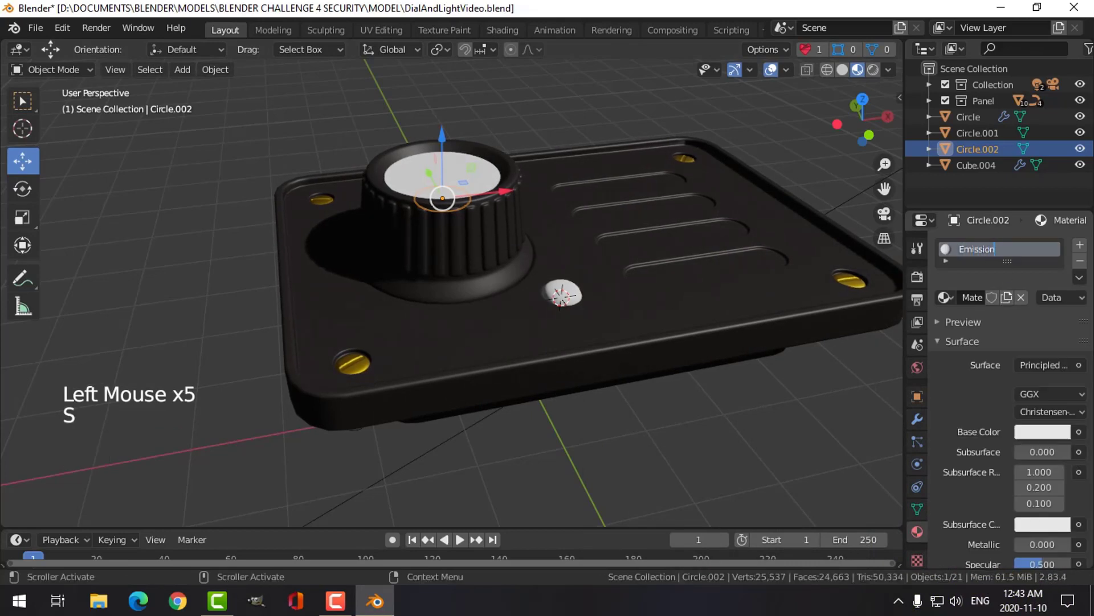
pyautogui.press('Return')
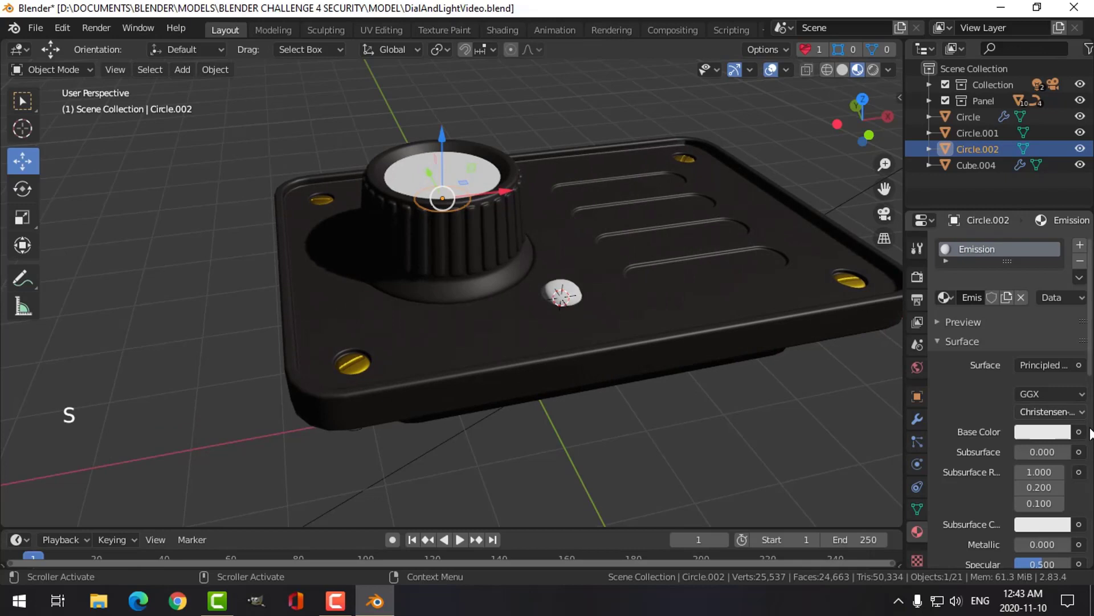
# - Set the material's surface to an Emission shader with strength 10
pyautogui.click(1060, 364)
pyautogui.click(914, 46)
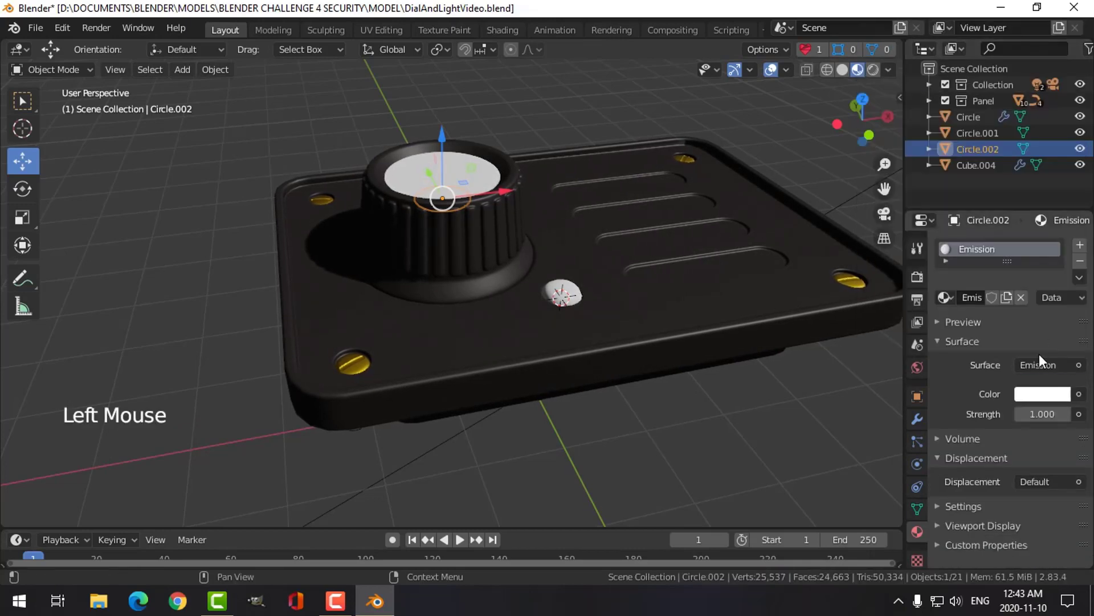
pyautogui.doubleClick(1042, 414)
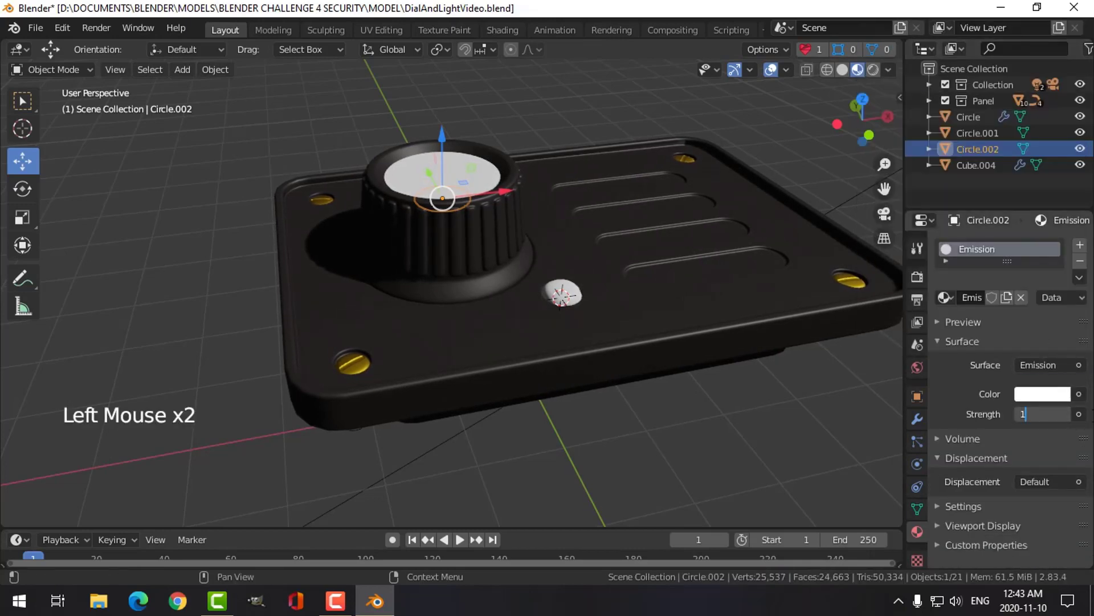
pyautogui.write('10')
pyautogui.press('Return')
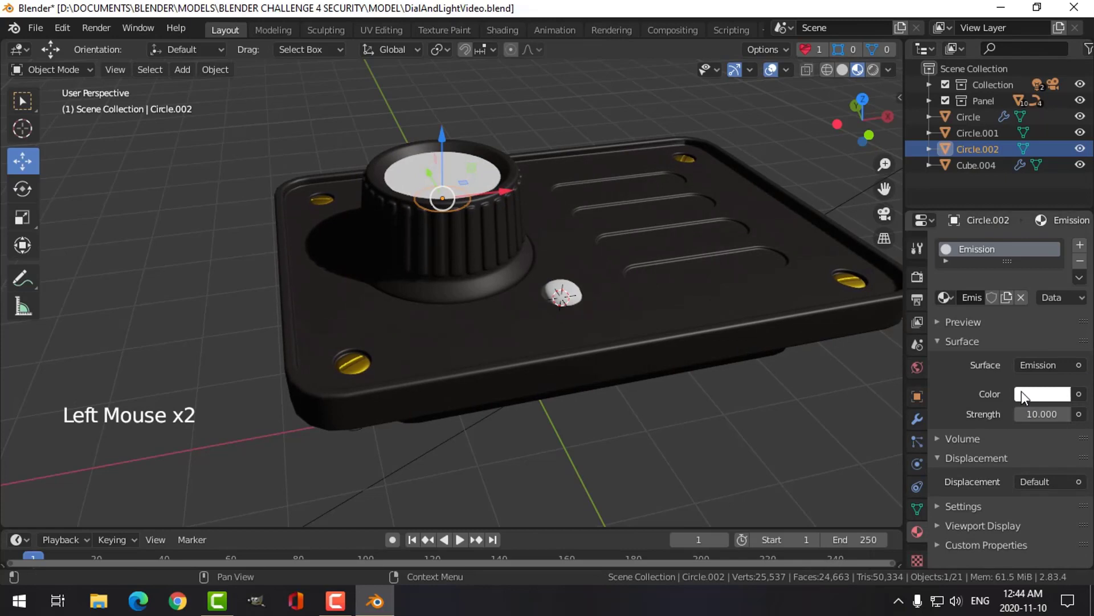
# - Give the dial's top disc a new 'Transluce' material using a Translucent BSDF shader
pyautogui.click(480, 175)
pyautogui.click(998, 297)
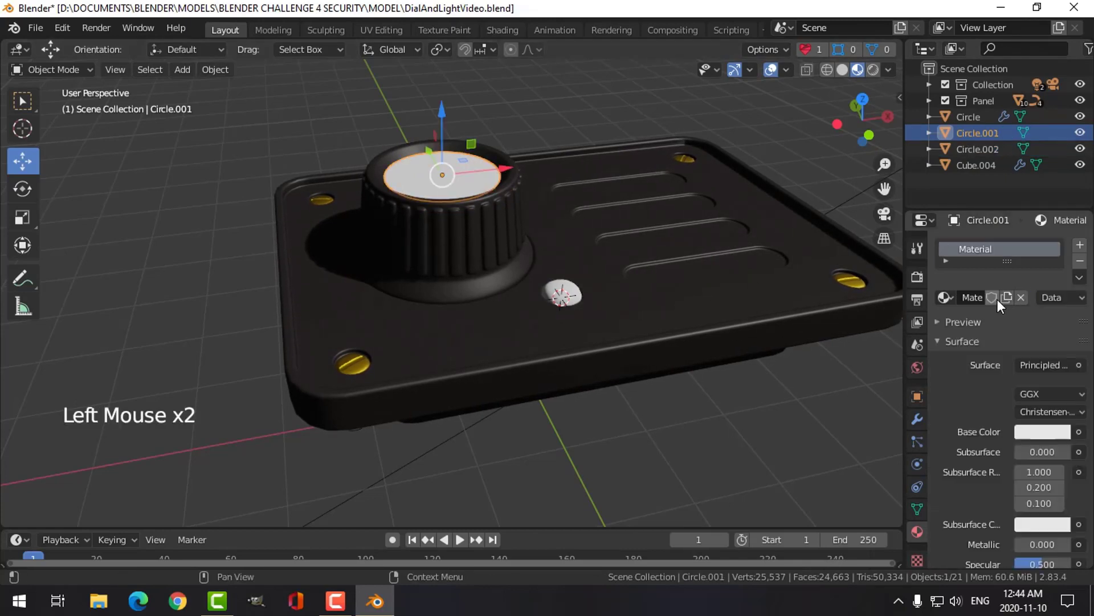
pyautogui.doubleClick(1006, 249)
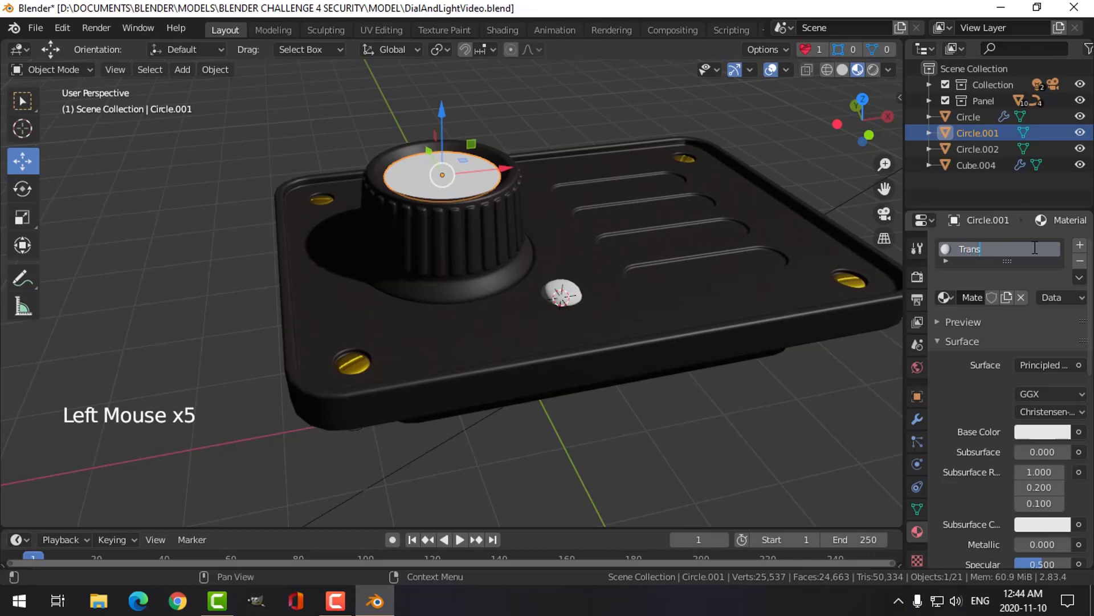
pyautogui.write('Translucent')
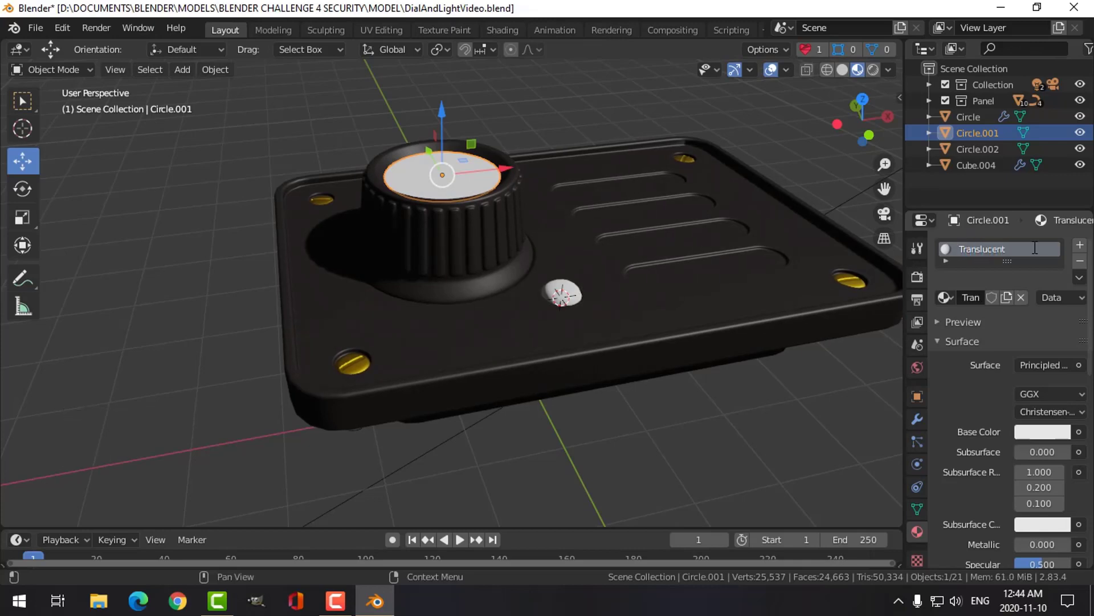
pyautogui.click(1045, 365)
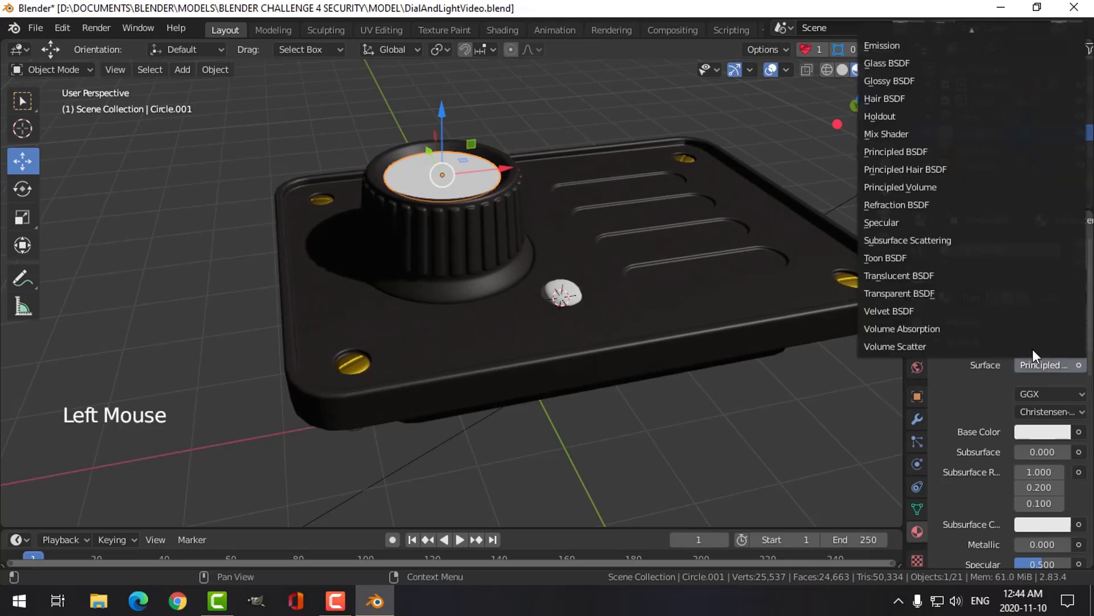
pyautogui.click(917, 276)
# - Tint the translucent colour light green and view the scene in Rendered shading
pyautogui.click(1042, 393)
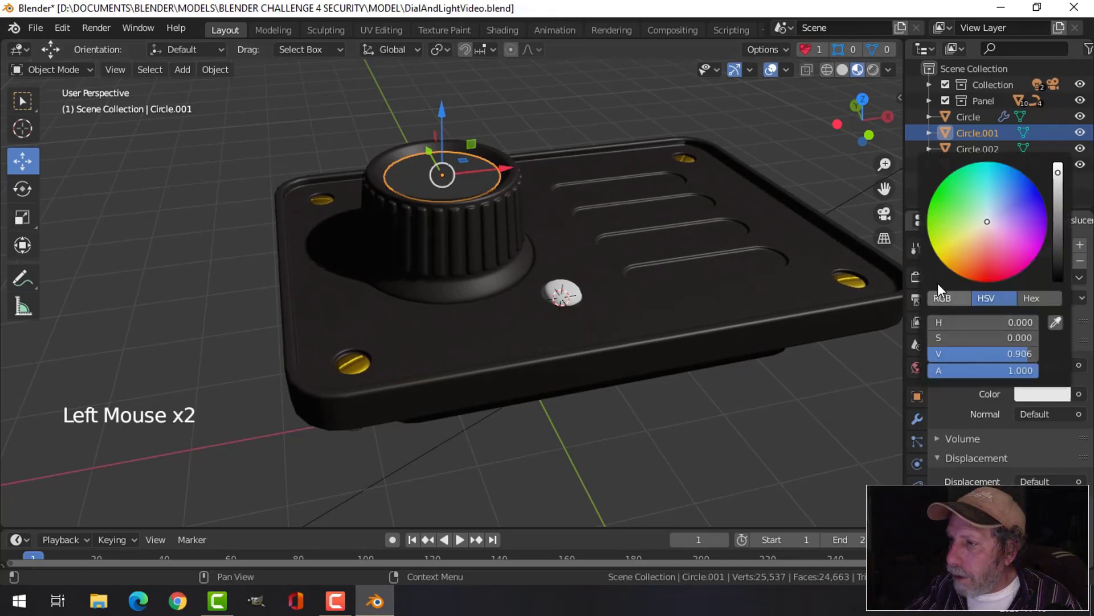
pyautogui.moveTo(967, 228); pyautogui.dragTo(969, 220)
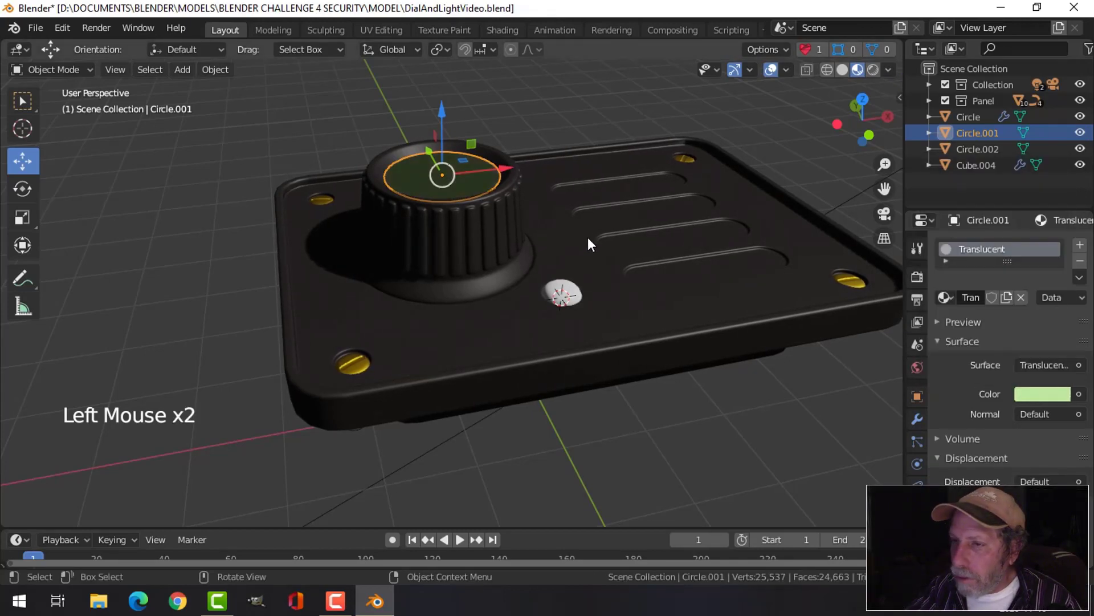
pyautogui.hotkey('alt', 'a')
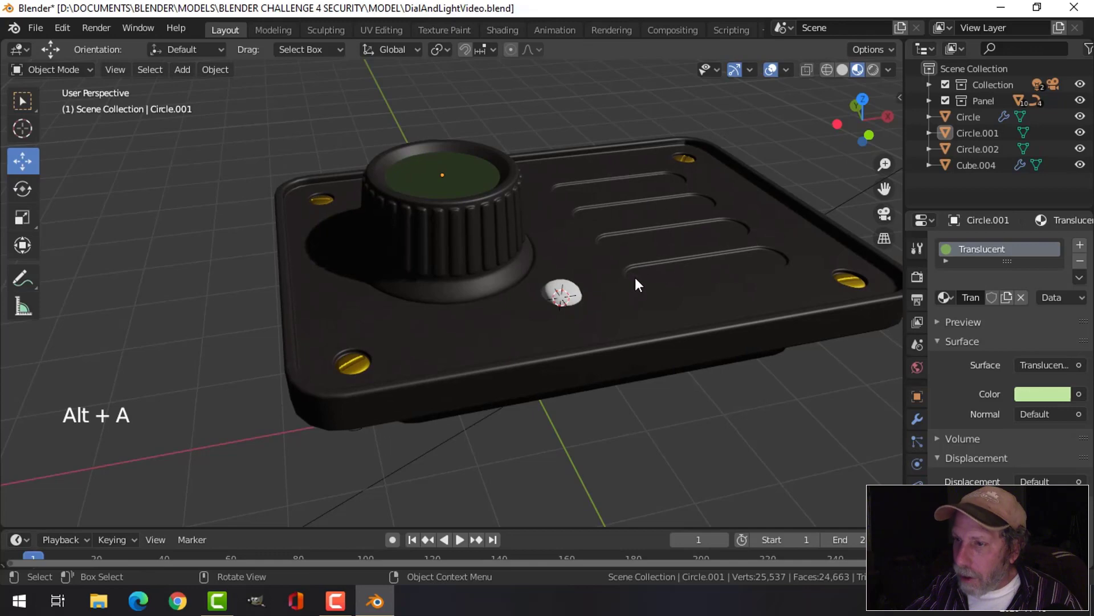
pyautogui.click(873, 69)
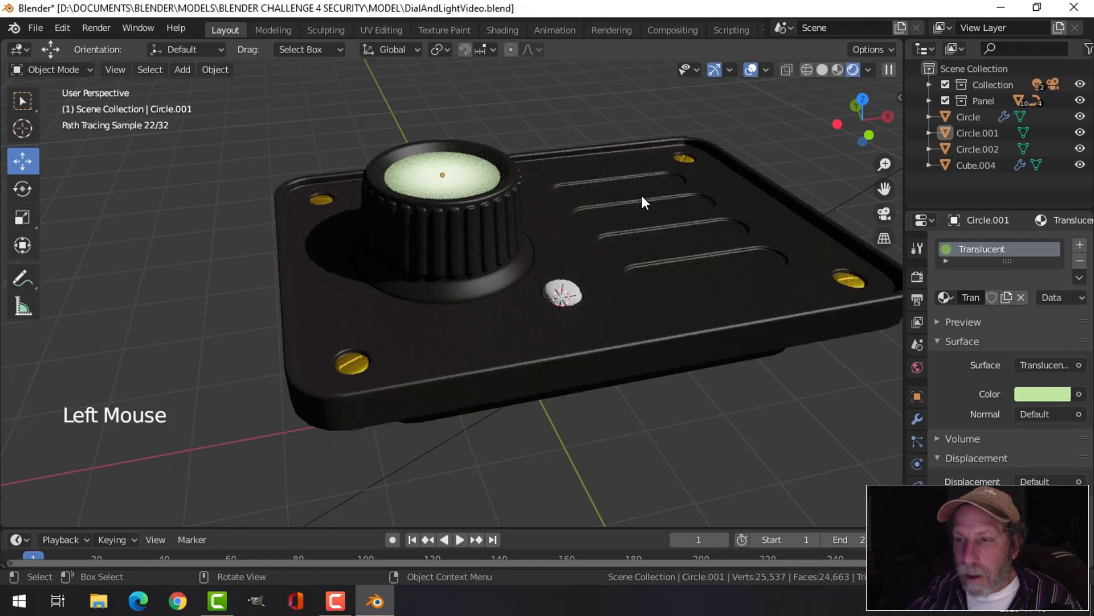
# - Hide the dial cap and set the sunken disc's emission colour to lime green
pyautogui.click(839, 69)
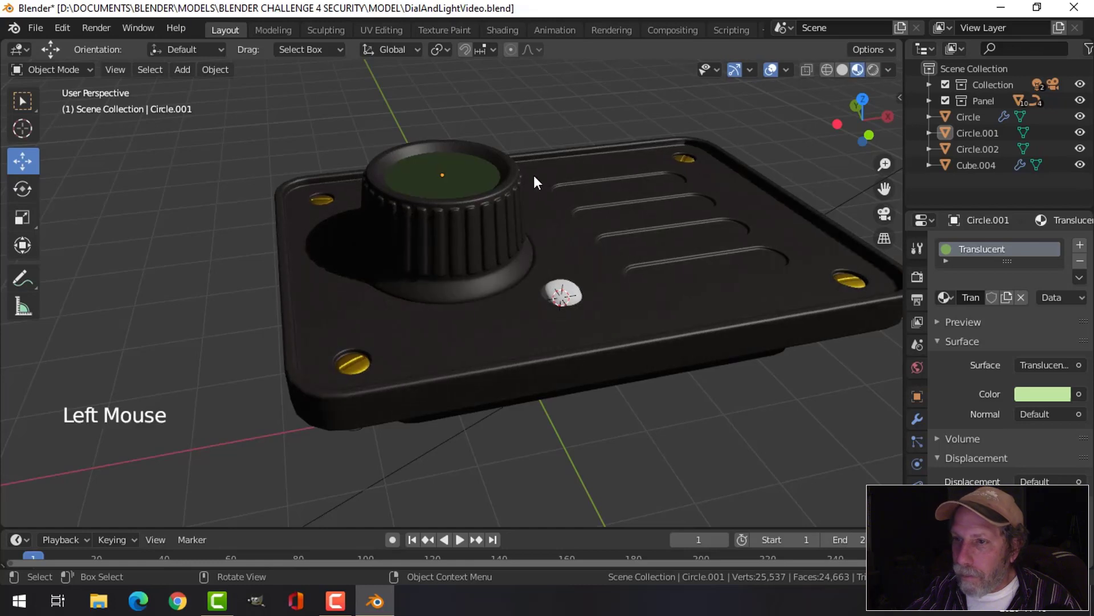
pyautogui.click(491, 172)
pyautogui.press('h')
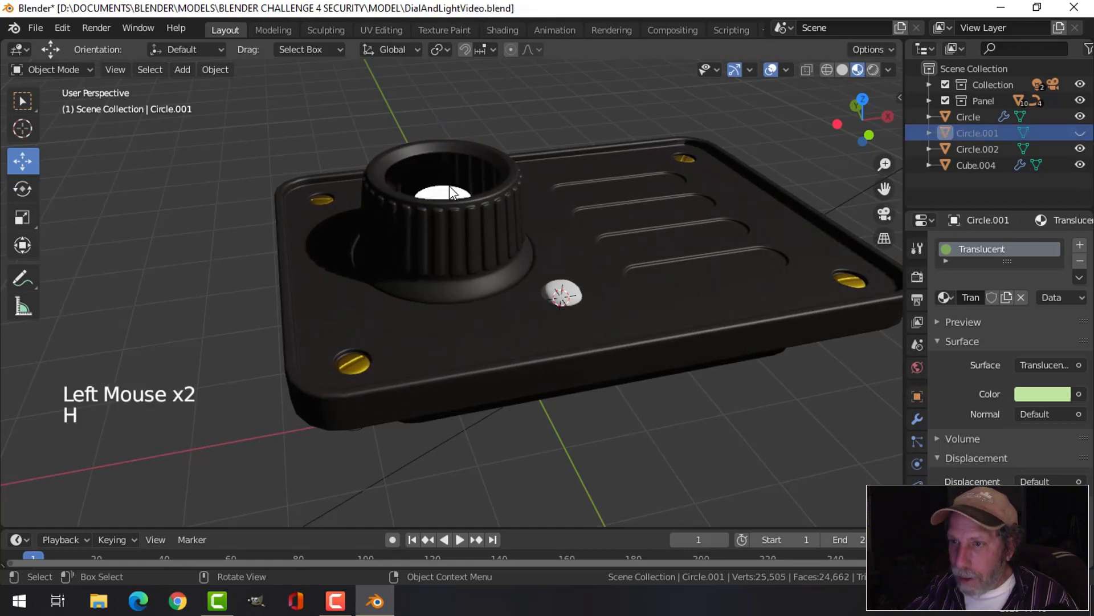
pyautogui.click(448, 188)
pyautogui.click(1048, 393)
pyautogui.moveTo(969, 236); pyautogui.dragTo(962, 225)
# - Check the green glow in Rendered view, unhide the cap, and select the dome button
pyautogui.click(872, 69)
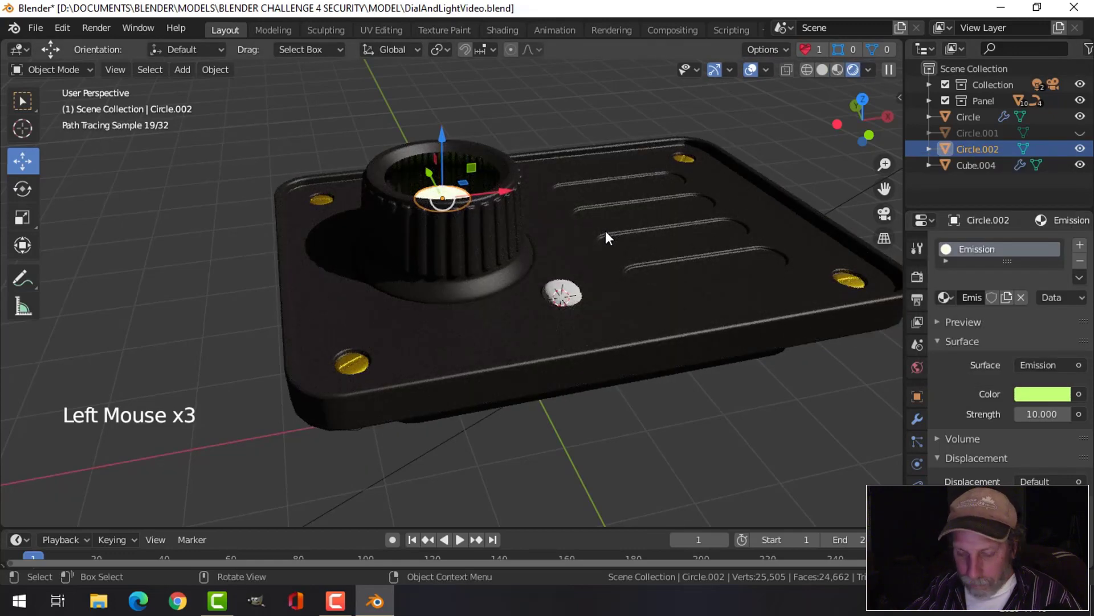
pyautogui.hotkey('alt', 'h')
pyautogui.hotkey('alt', 'a')
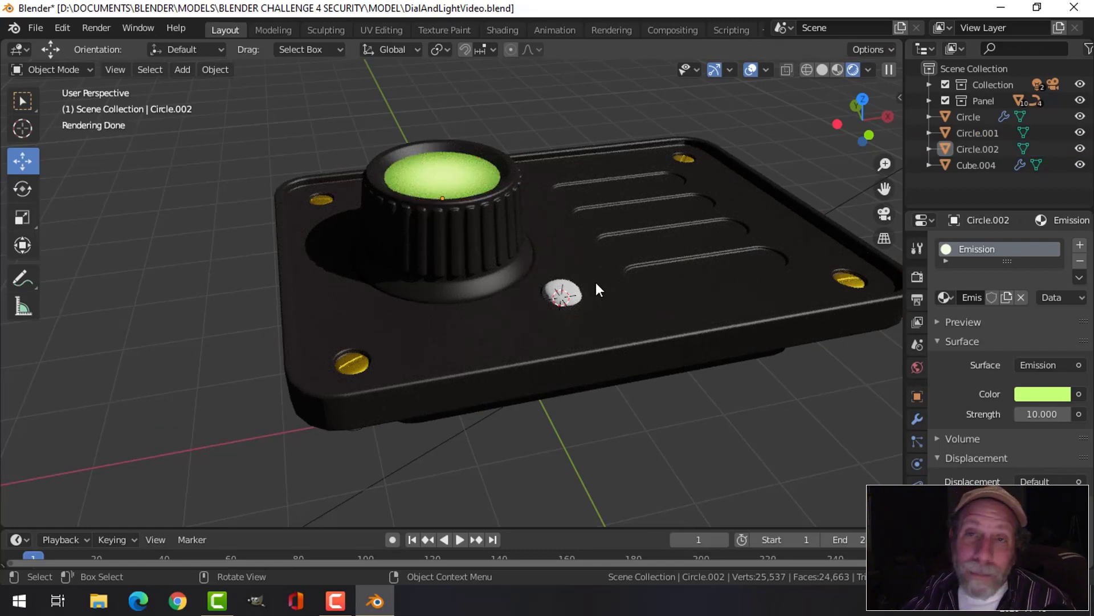
pyautogui.click(838, 69)
pyautogui.click(564, 292)
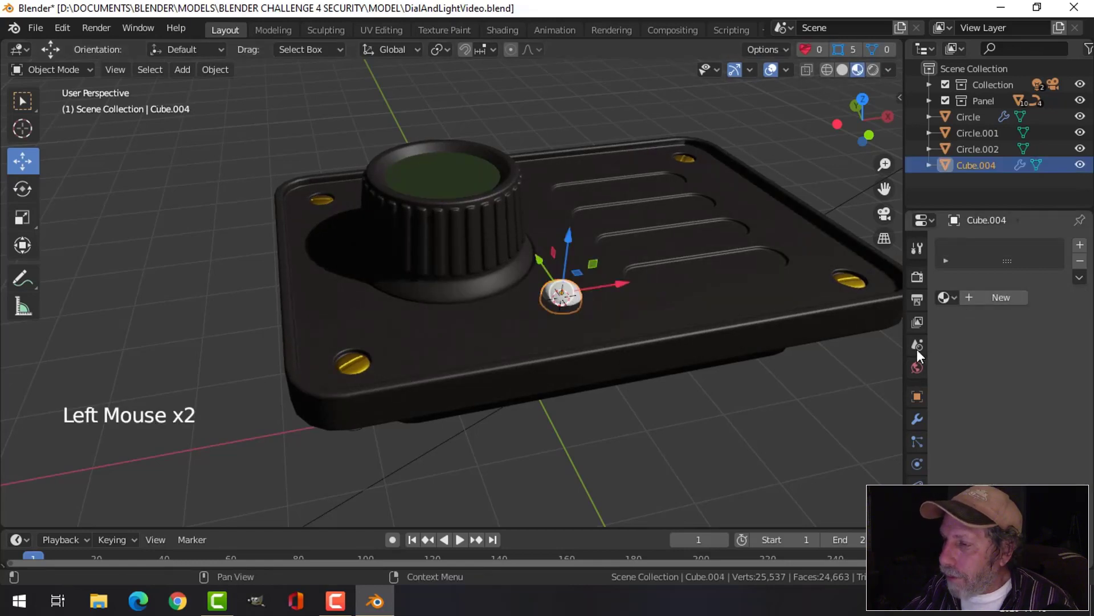
# - Assign the Translucent material to dome Cube.004, then hide it in Solid shading to expose its hole
pyautogui.click(949, 297)
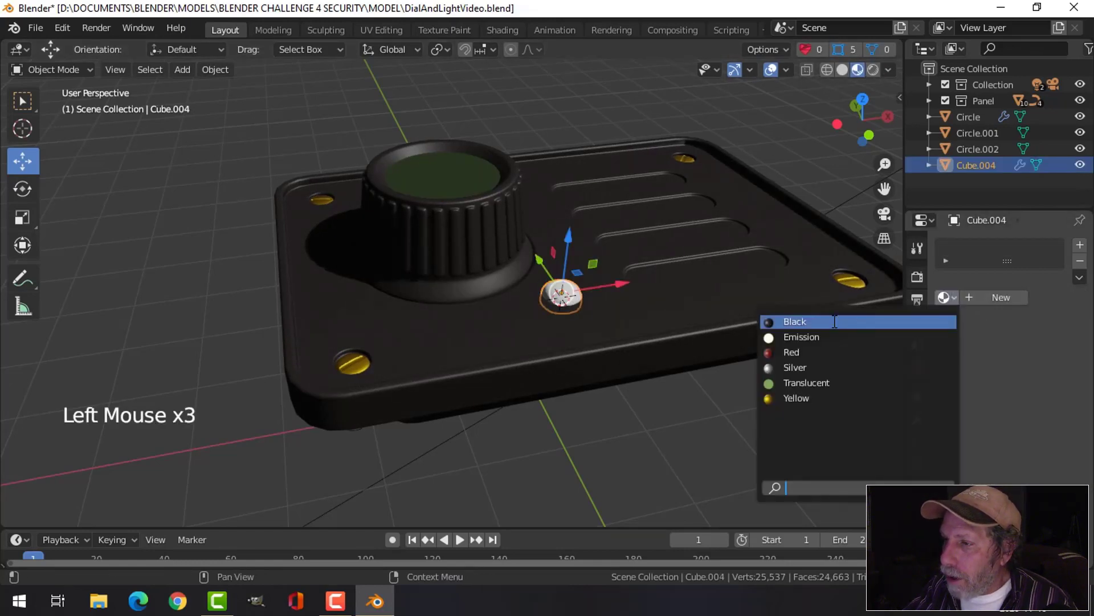
pyautogui.click(811, 383)
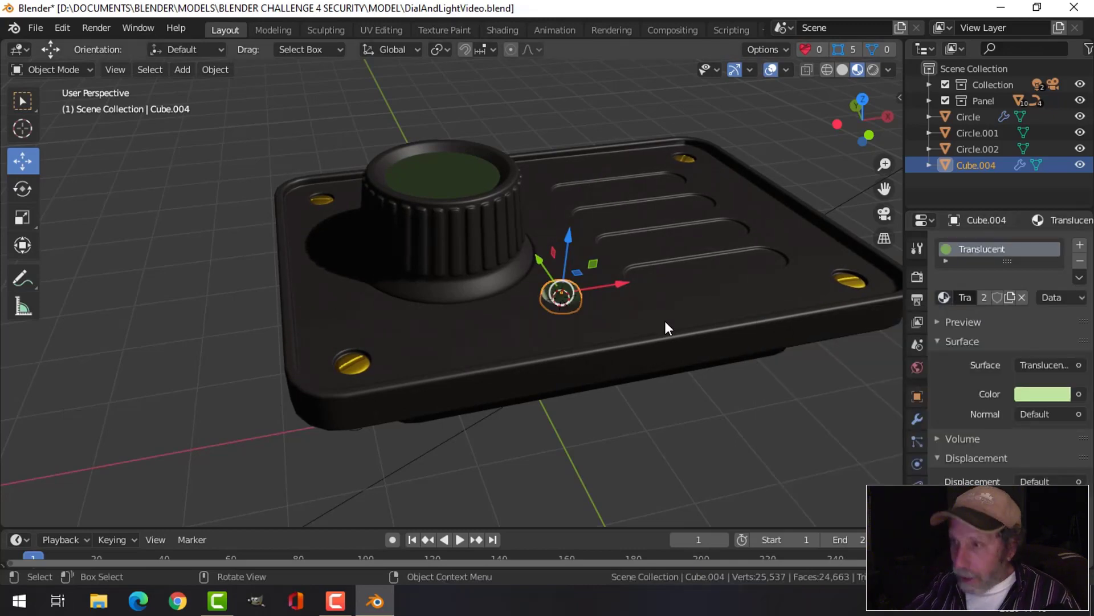
pyautogui.click(843, 69)
pyautogui.scroll(2, 668, 272)
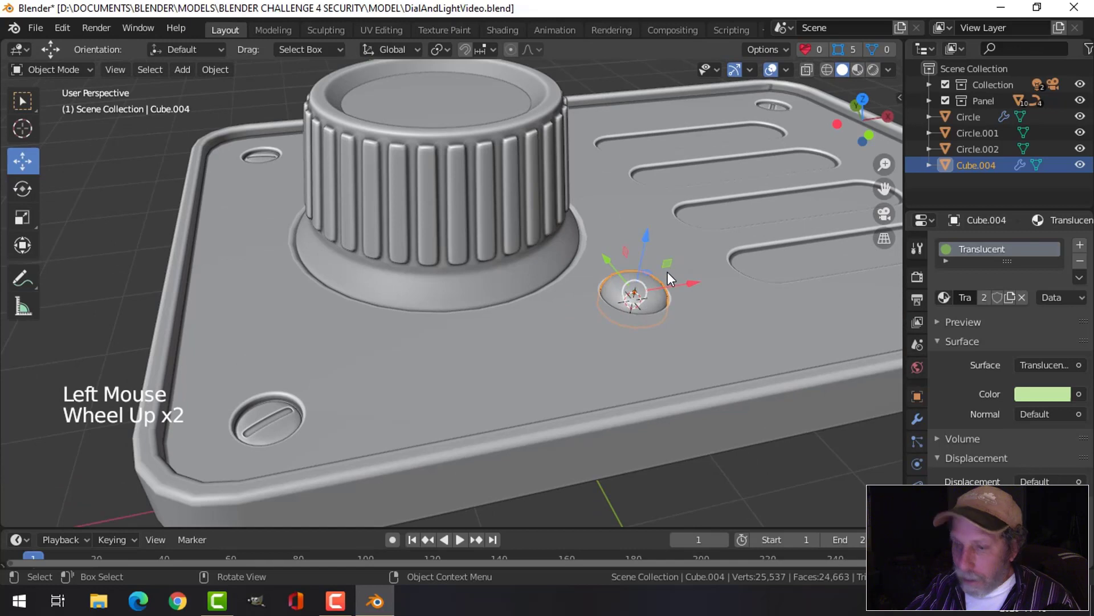
pyautogui.press('h')
pyautogui.keyDown('shift'); pyautogui.moveTo(668, 306); pyautogui.dragTo(621, 279, button='middle'); pyautogui.keyUp('shift')
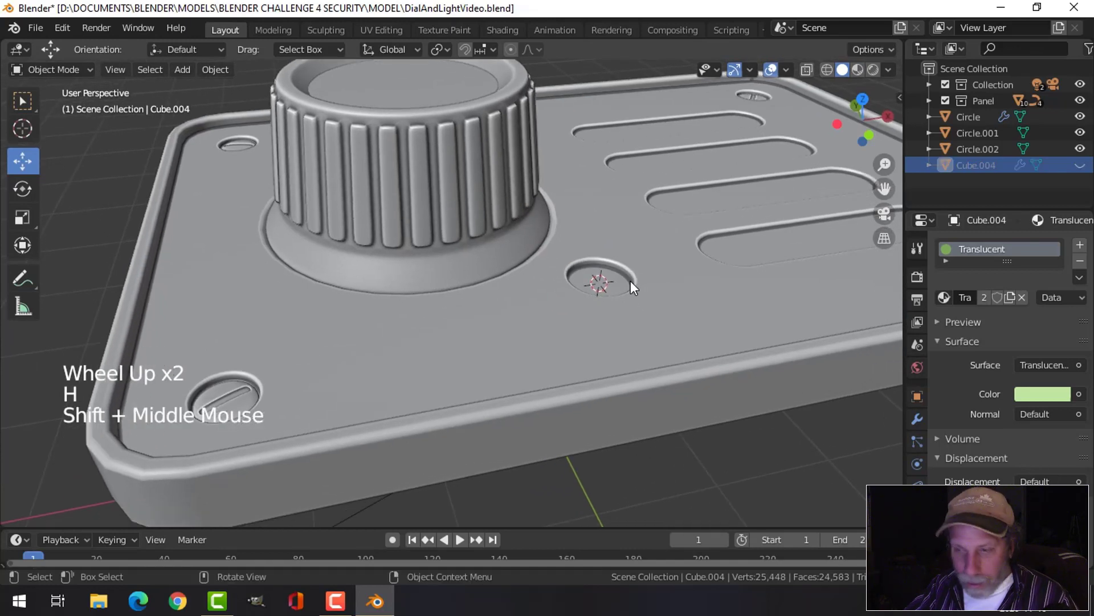
# - Add a mesh circle, then move and scale it down into the button socket
pyautogui.hotkey('shift', 'a')
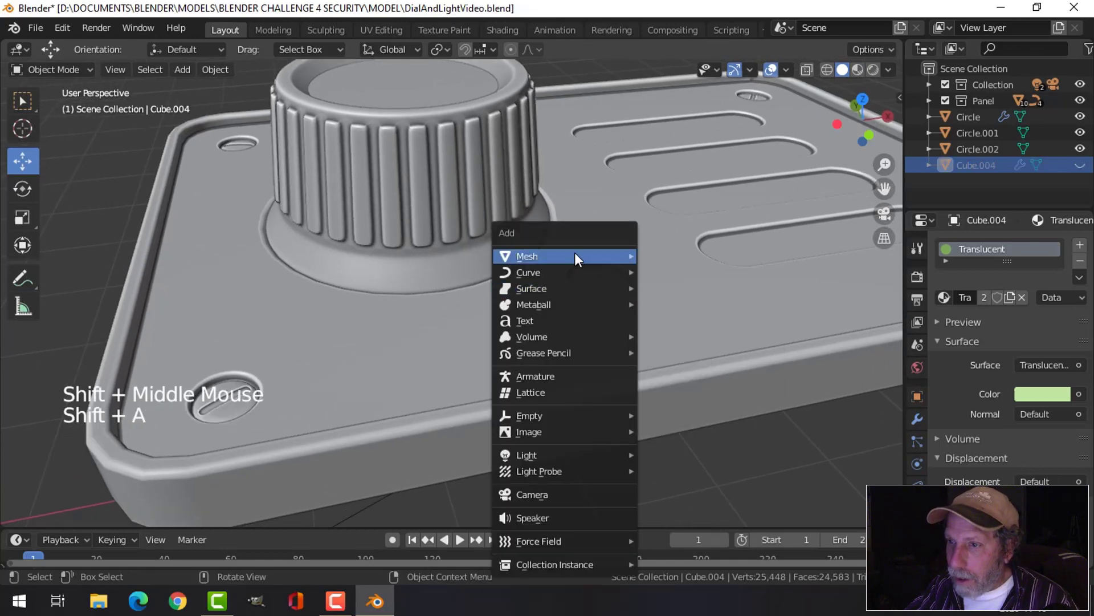
pyautogui.moveTo(574, 256)
pyautogui.click(683, 288)
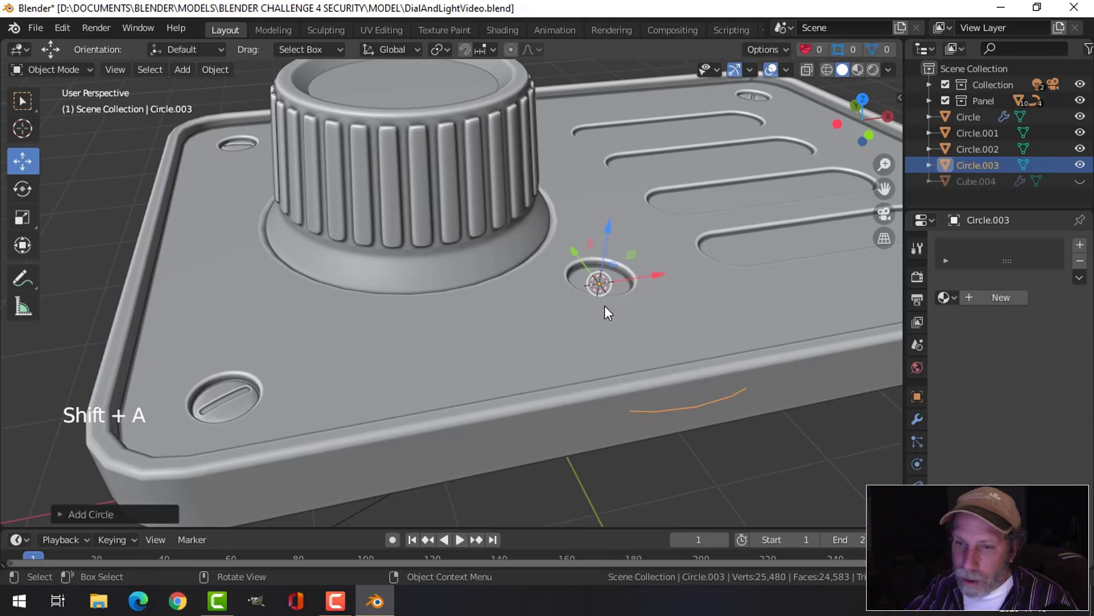
pyautogui.moveTo(617, 262); pyautogui.dragTo(622, 212)
pyautogui.press('s')
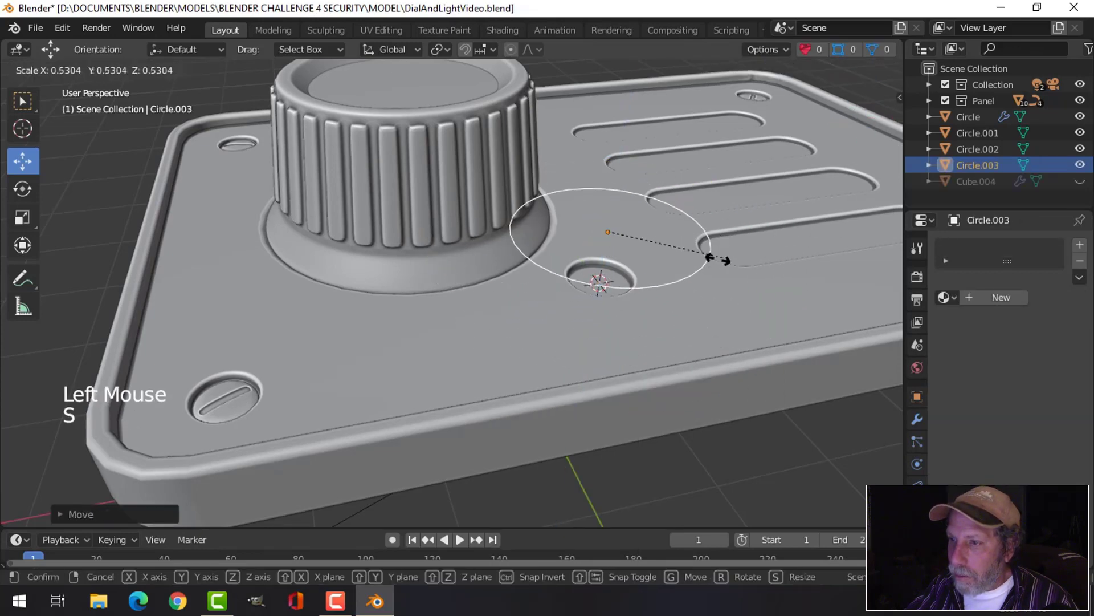
pyautogui.click(641, 258)
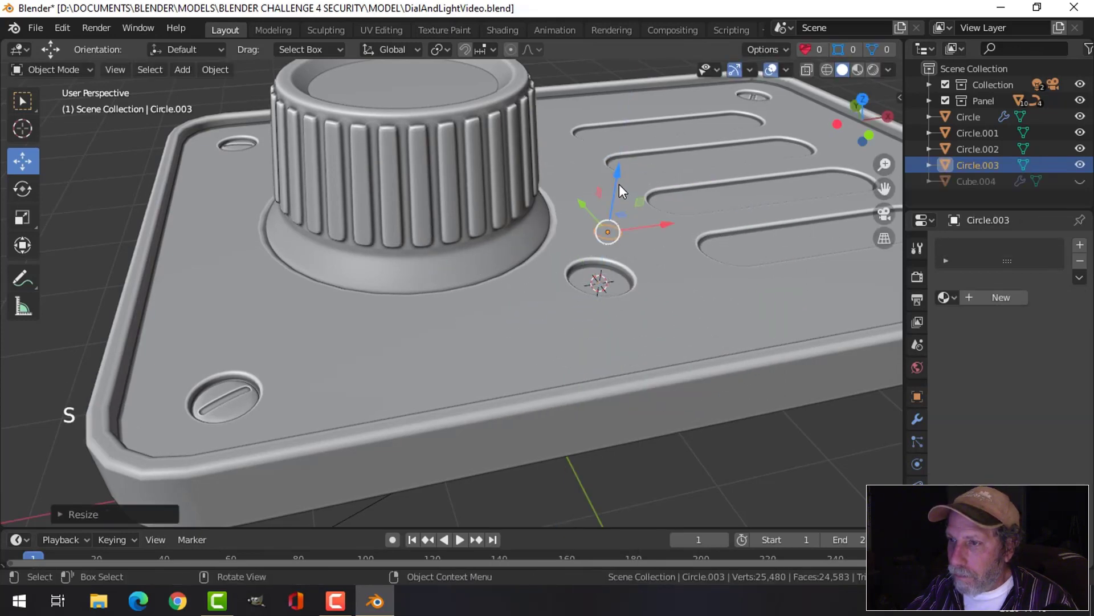
pyautogui.moveTo(619, 183); pyautogui.dragTo(603, 230)
pyautogui.press('s')
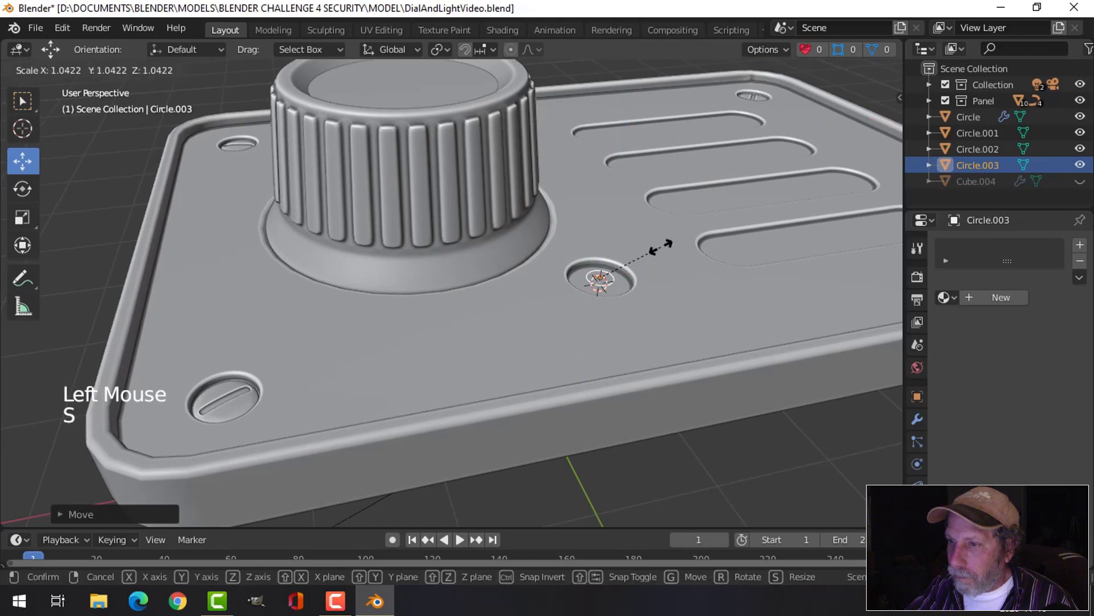
pyautogui.click(666, 249)
pyautogui.moveTo(666, 250); pyautogui.dragTo(620, 261, button='middle')
pyautogui.scroll(2, 625, 263)
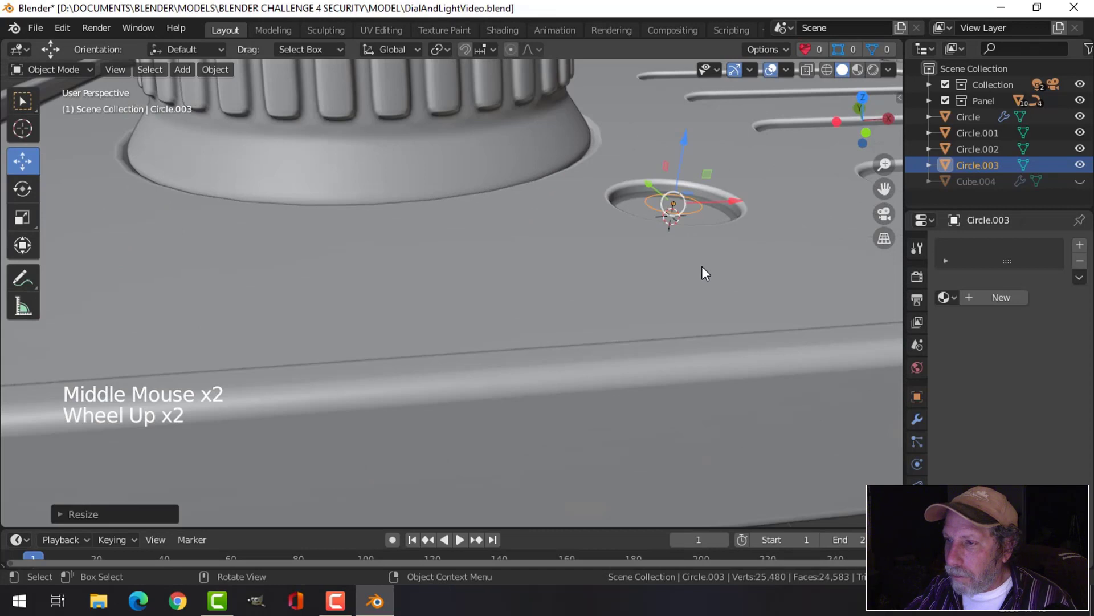
# - Fill the circle with a face and give it the Emission material at strength 15
pyautogui.press('Tab')
pyautogui.press('f')
pyautogui.press('Tab')
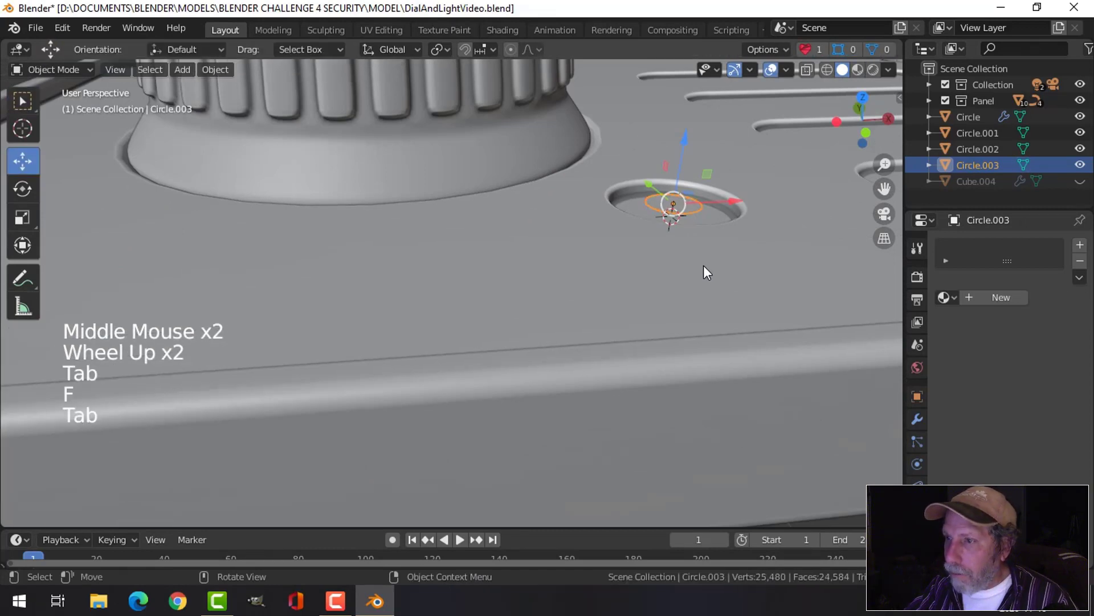
pyautogui.click(951, 297)
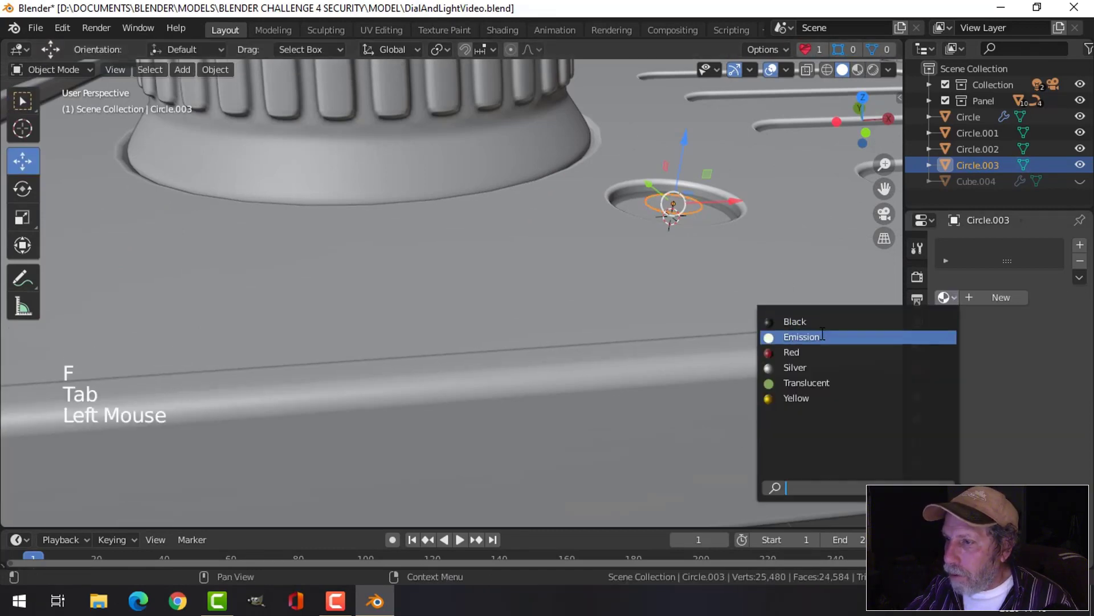
pyautogui.click(802, 337)
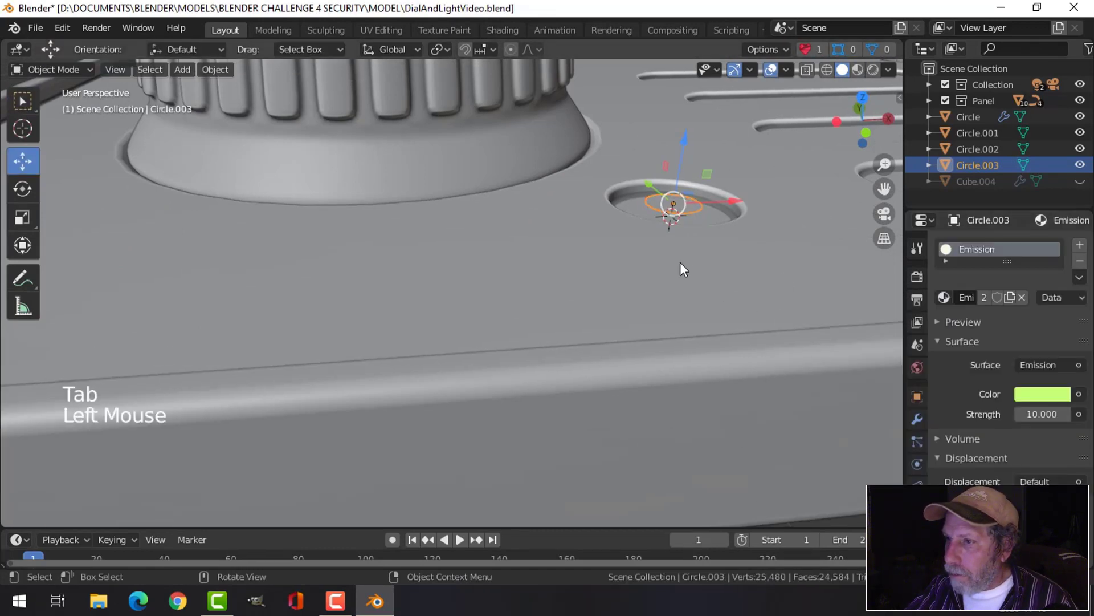
pyautogui.click(858, 69)
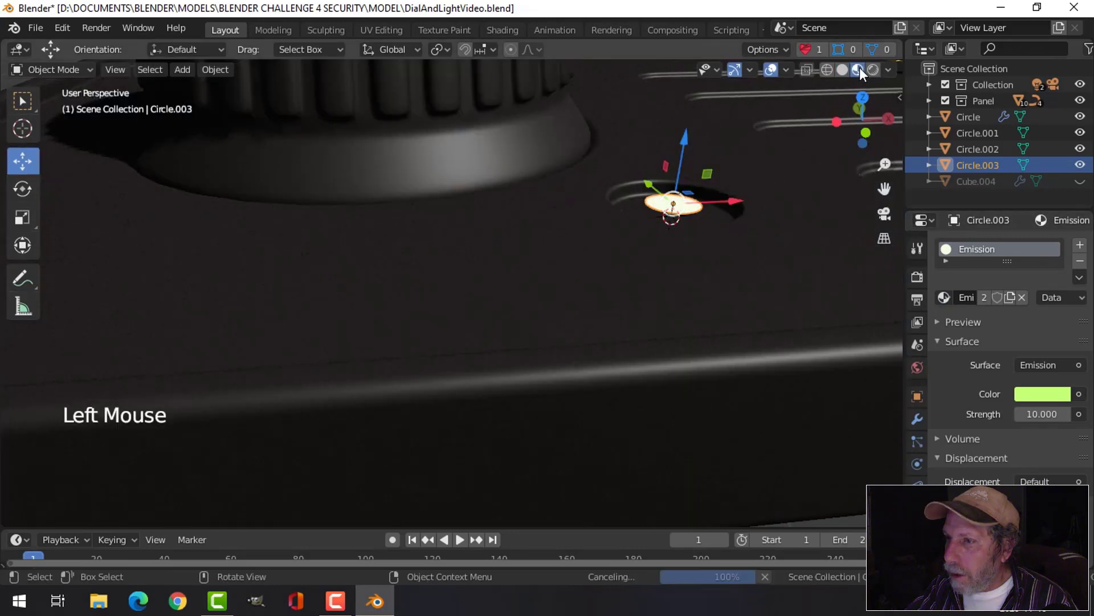
pyautogui.doubleClick(1042, 414)
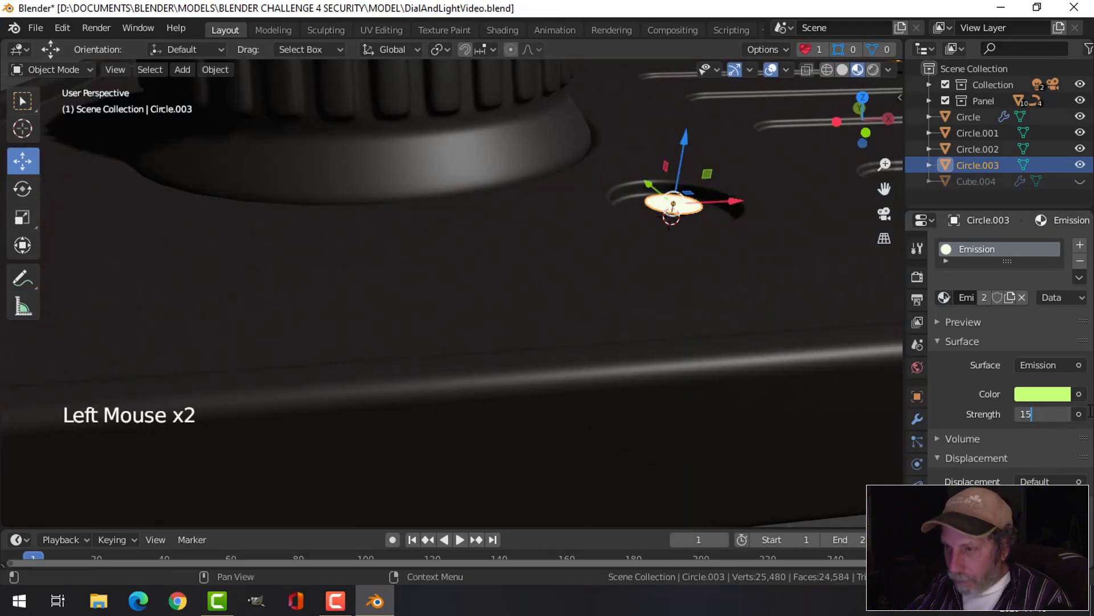
pyautogui.press('Return')
# - Unhide all objects, deselect everything, and preview the panels in rendered shading
pyautogui.hotkey('alt', 'h')
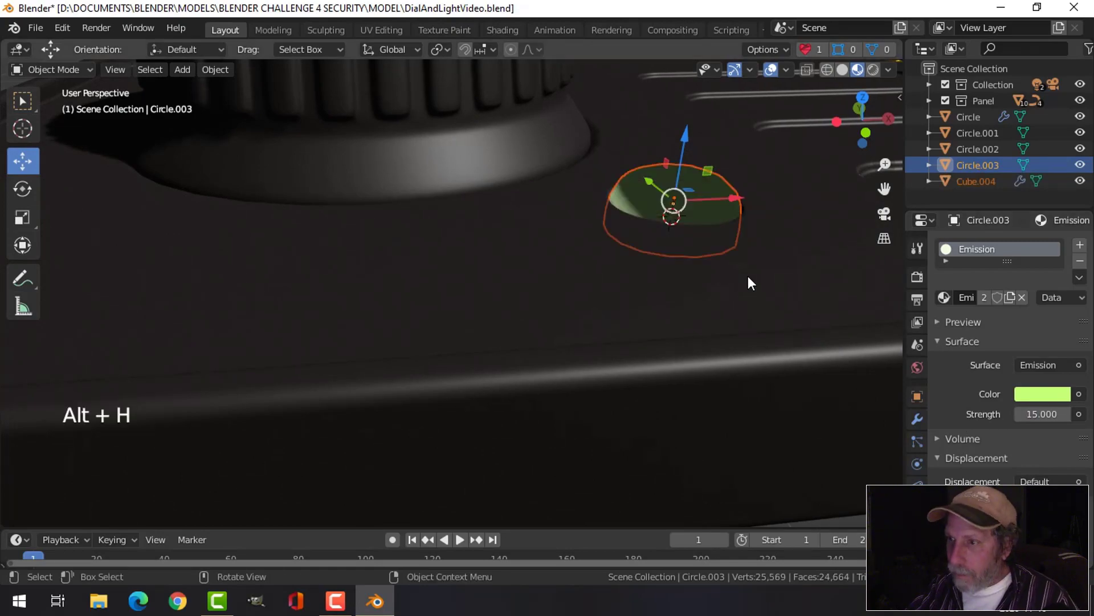
pyautogui.hotkey('alt', 'a')
pyautogui.scroll(-2, 748, 276)
pyautogui.moveTo(748, 275)
pyautogui.keyDown('shift'); pyautogui.mouseDown(button='middle')
pyautogui.moveTo(644, 304)
pyautogui.moveTo(744, 273)
pyautogui.mouseUp(button='middle'); pyautogui.keyUp('shift')
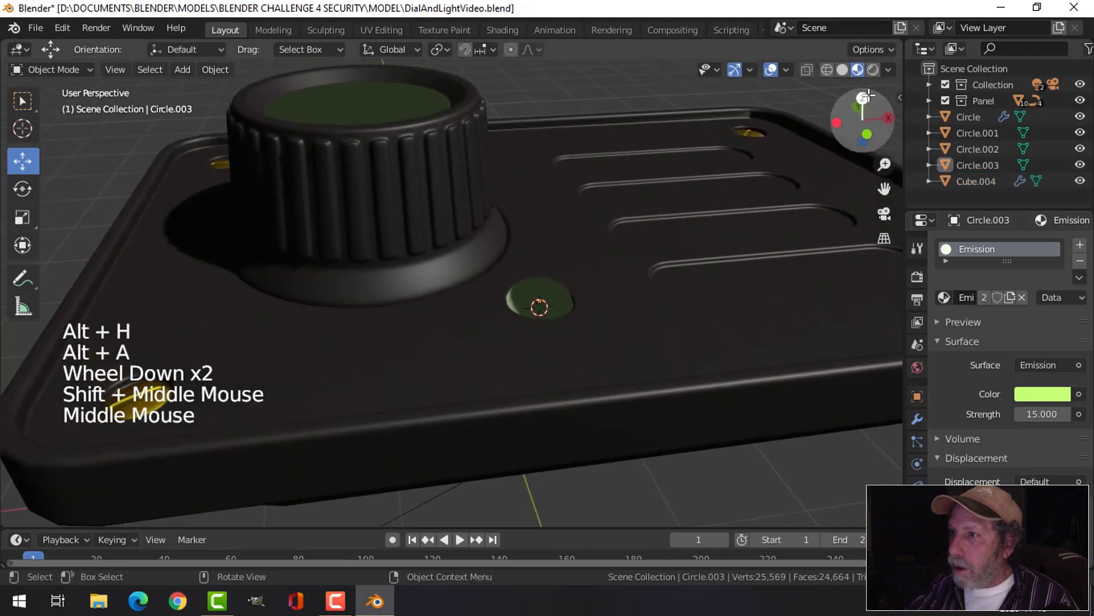
pyautogui.click(873, 70)
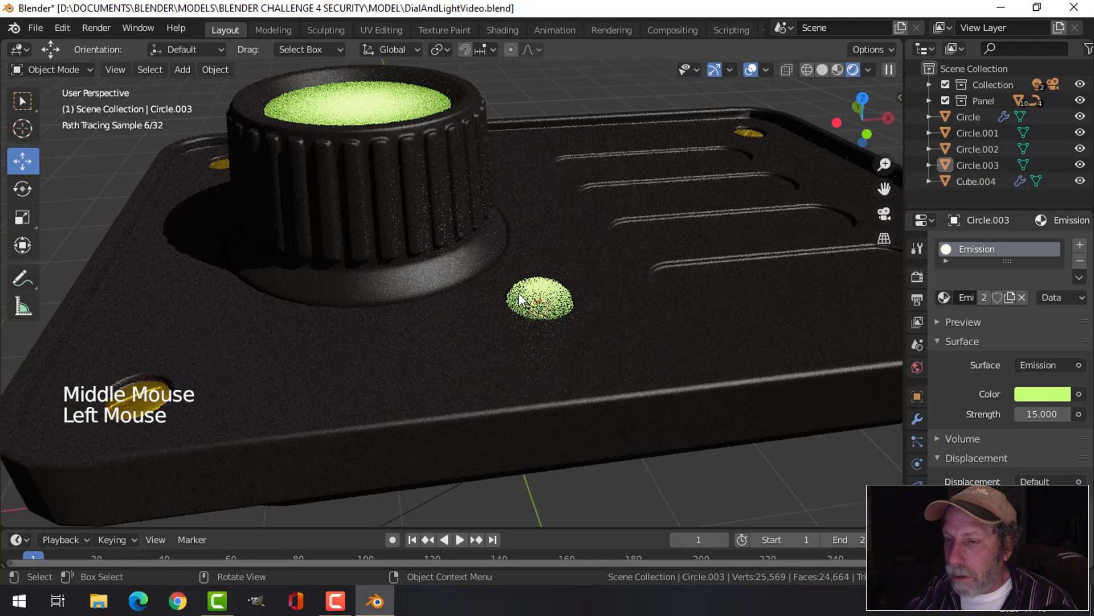
# - Return to material preview, check the world background colour, then render the camera view and close it
pyautogui.scroll(-2, 600, 320)
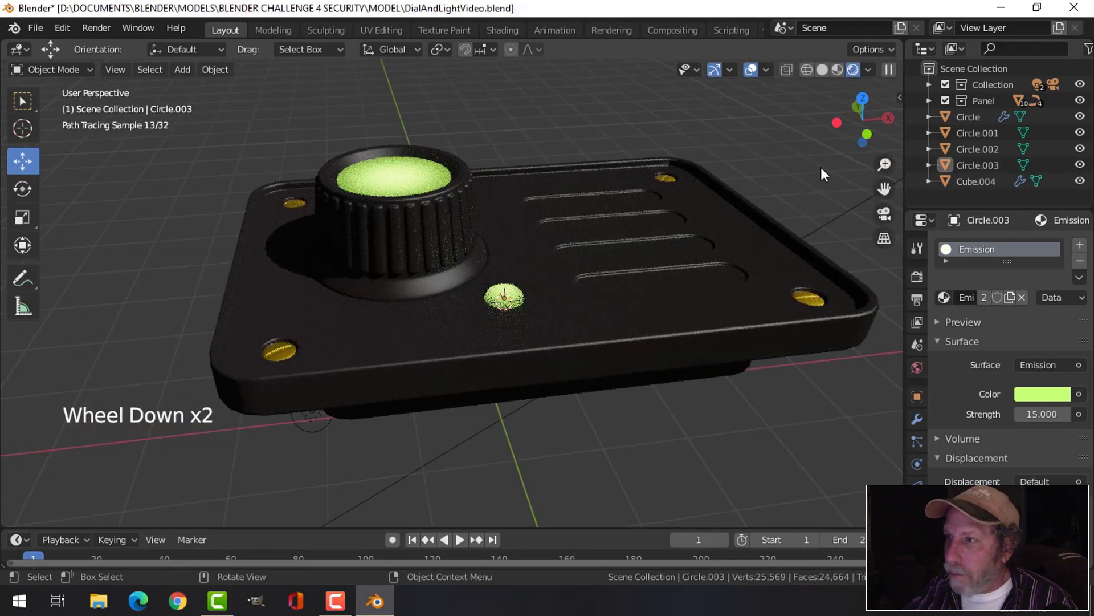
pyautogui.click(840, 67)
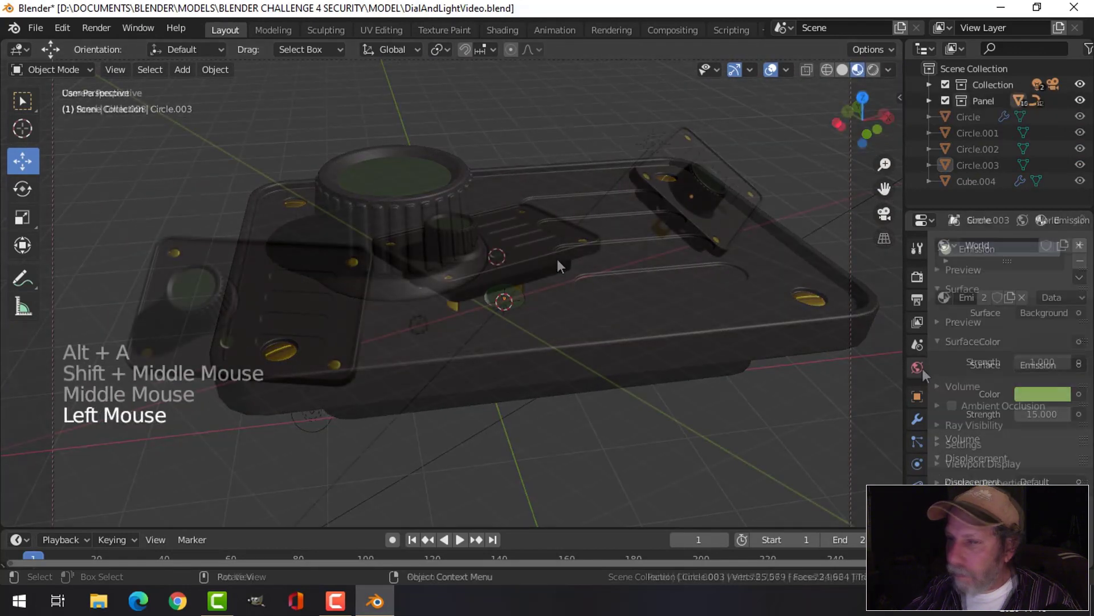
pyautogui.click(1036, 343)
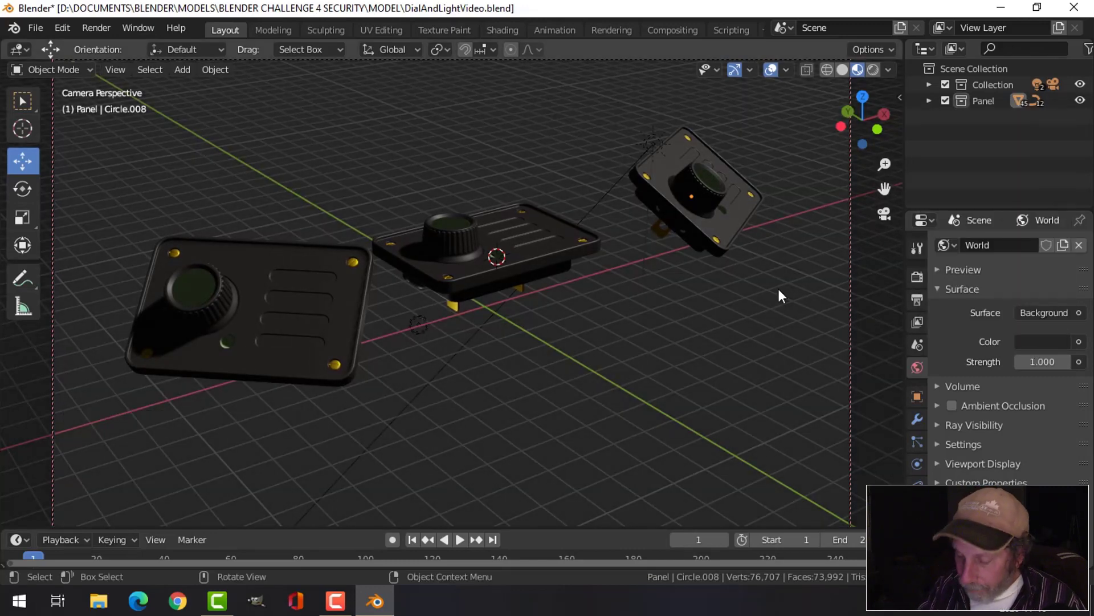
pyautogui.press('F12')
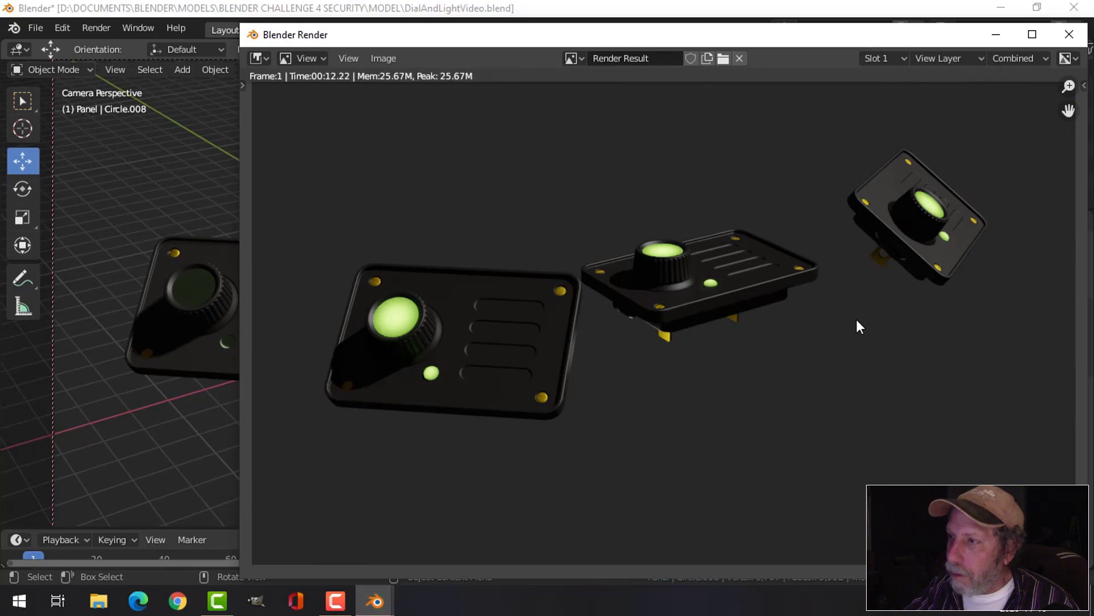
pyautogui.press('Escape')
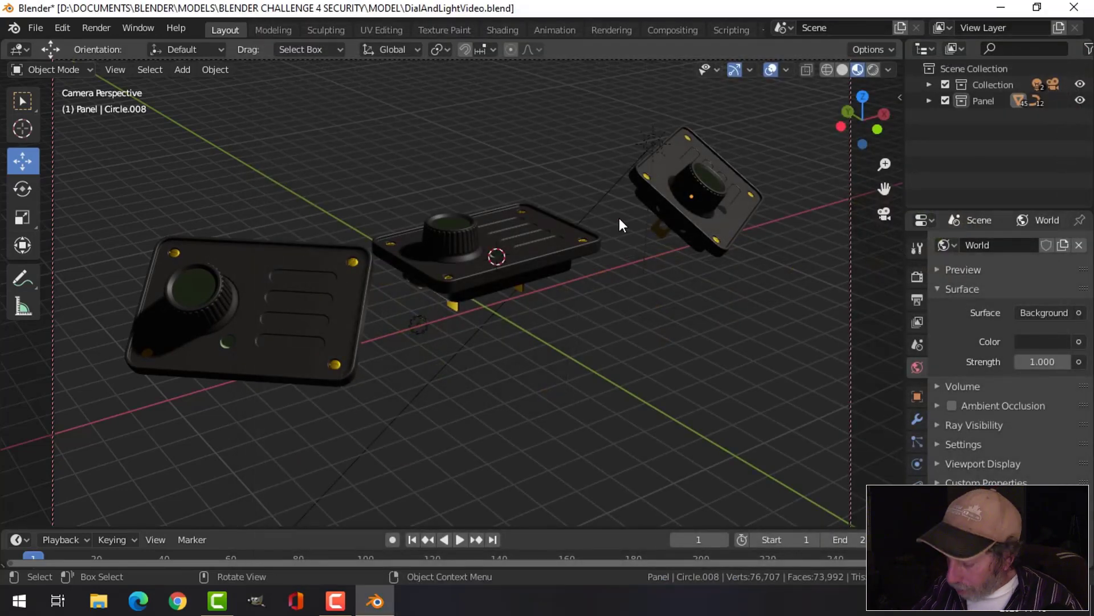
# - Leave the camera view in solid shading and hide the middle dial's cap
pyautogui.press('KP_0')
pyautogui.click(842, 70)
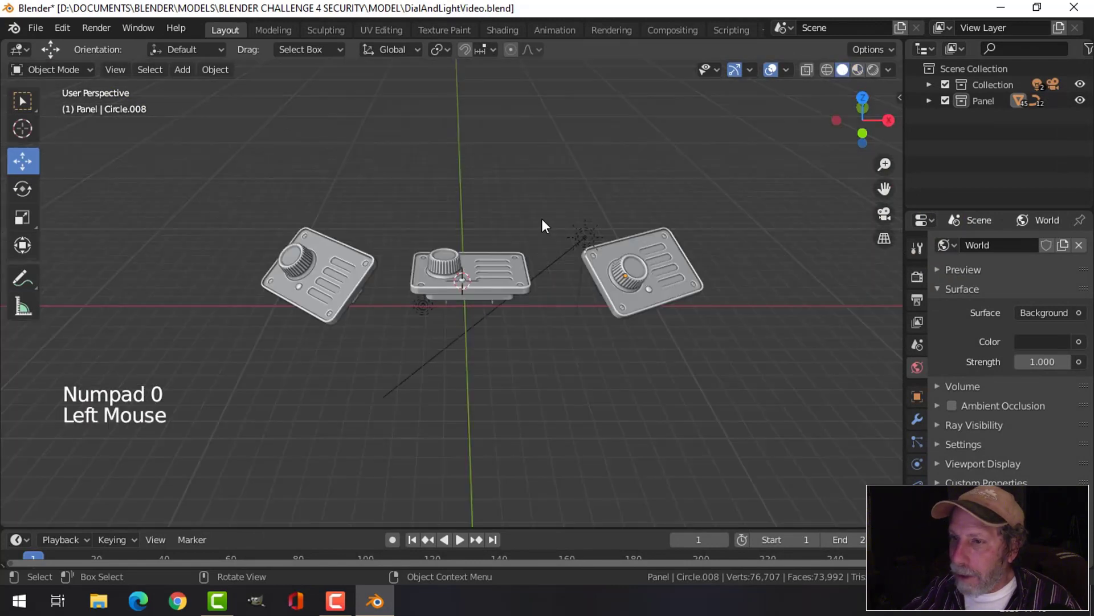
pyautogui.moveTo(542, 223); pyautogui.dragTo(548, 286, button='middle')
pyautogui.scroll(3, 484, 302)
pyautogui.click(479, 302)
pyautogui.keyDown('shift'); pyautogui.moveTo(479, 303); pyautogui.dragTo(532, 288, button='middle'); pyautogui.keyUp('shift')
pyautogui.press('KP_Decimal')
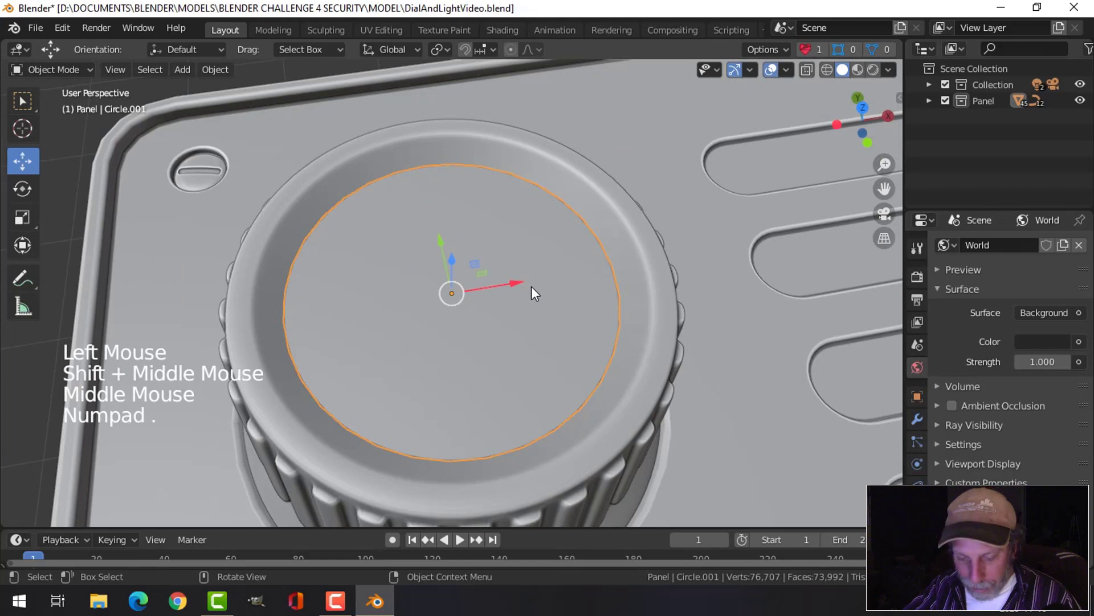
pyautogui.press('h')
# - Select the emission disc inside the dial and checker-deselect every other vertex
pyautogui.click(457, 293)
pyautogui.moveTo(488, 307); pyautogui.dragTo(560, 282, button='middle')
pyautogui.press('Tab')
pyautogui.press('a')
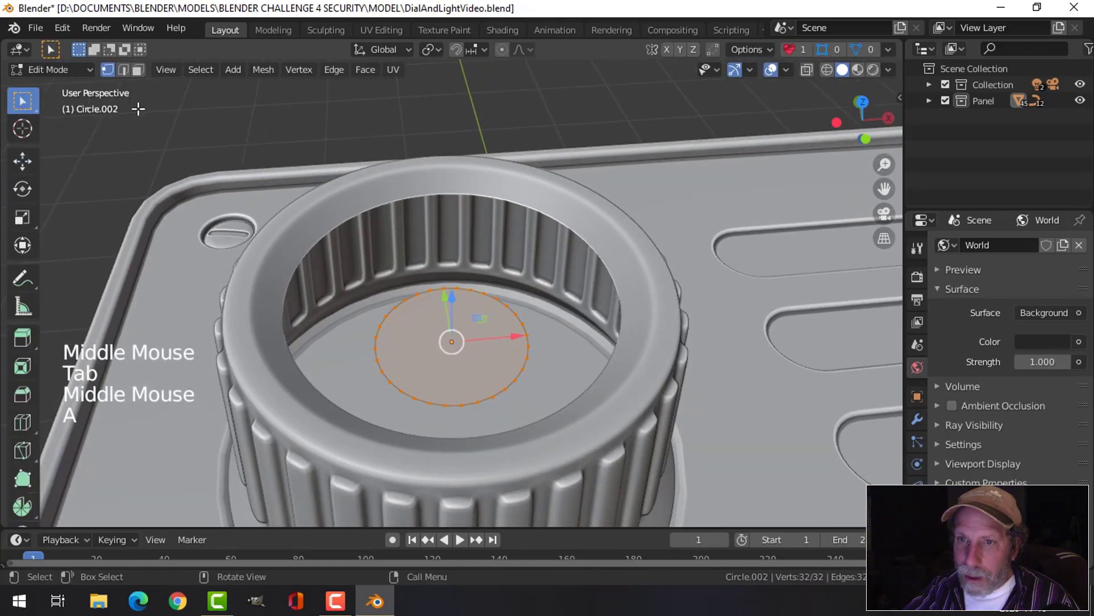
pyautogui.click(213, 70)
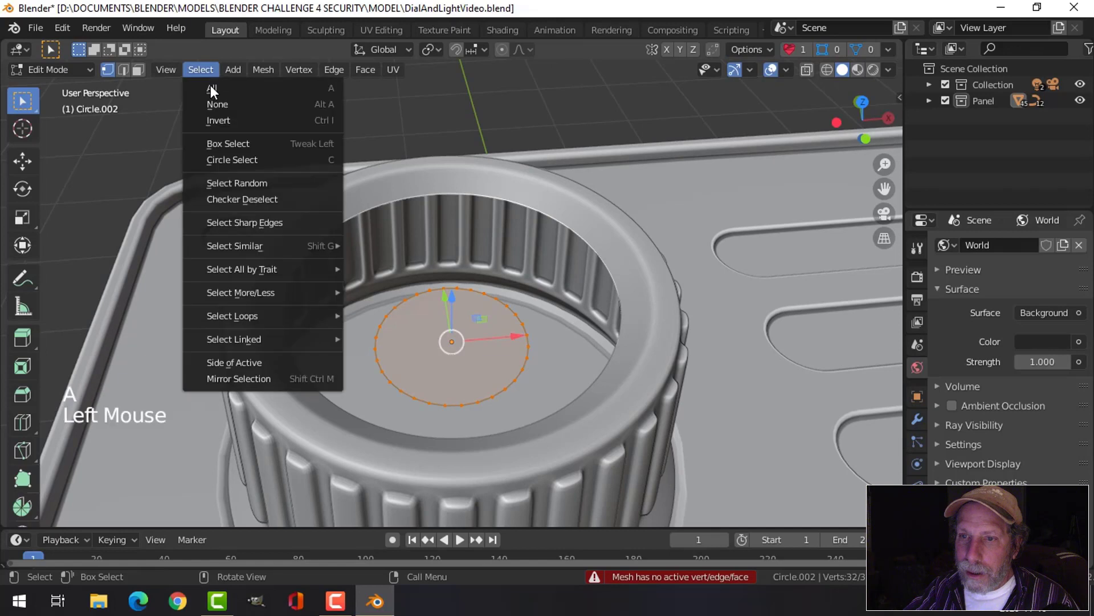
pyautogui.click(240, 197)
# - Scale the alternate vertices inward into a spiky star, then enlarge the whole star
pyautogui.press('s')
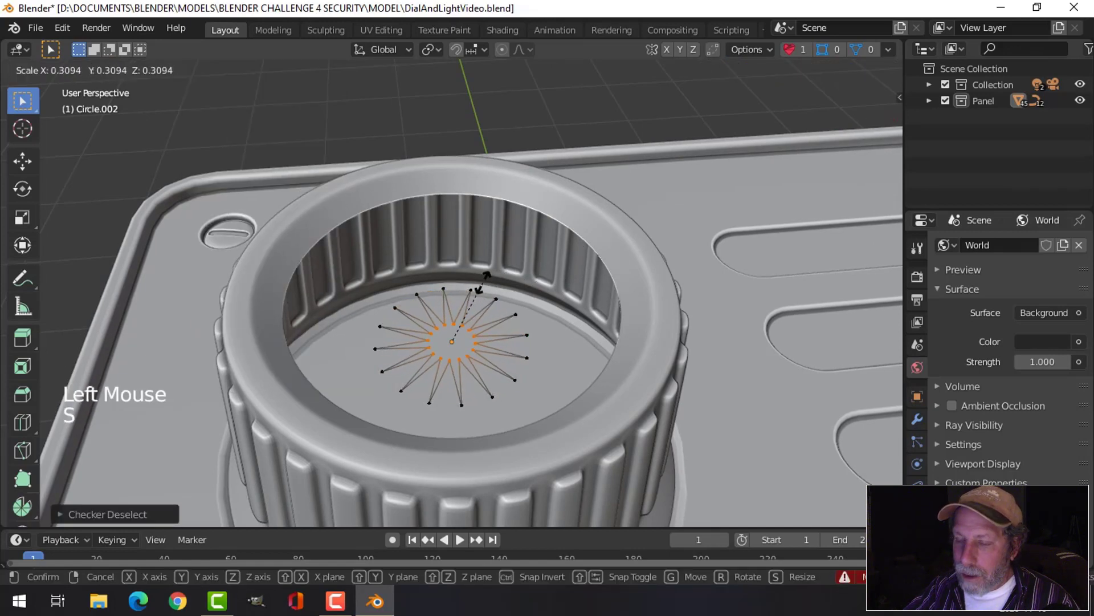
pyautogui.click(476, 298)
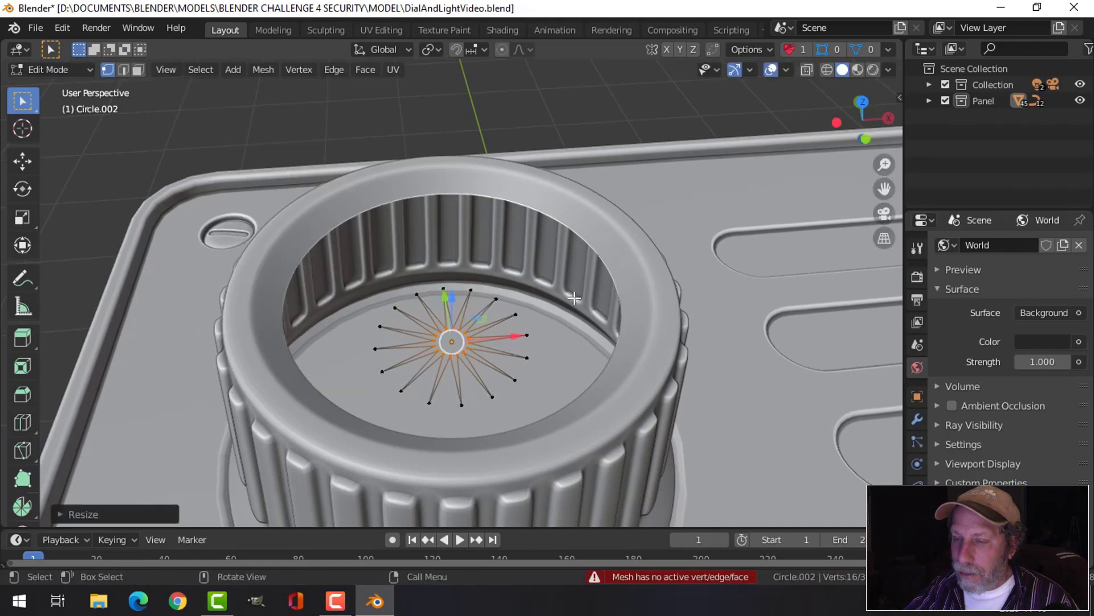
pyautogui.press('s')
pyautogui.click(606, 311)
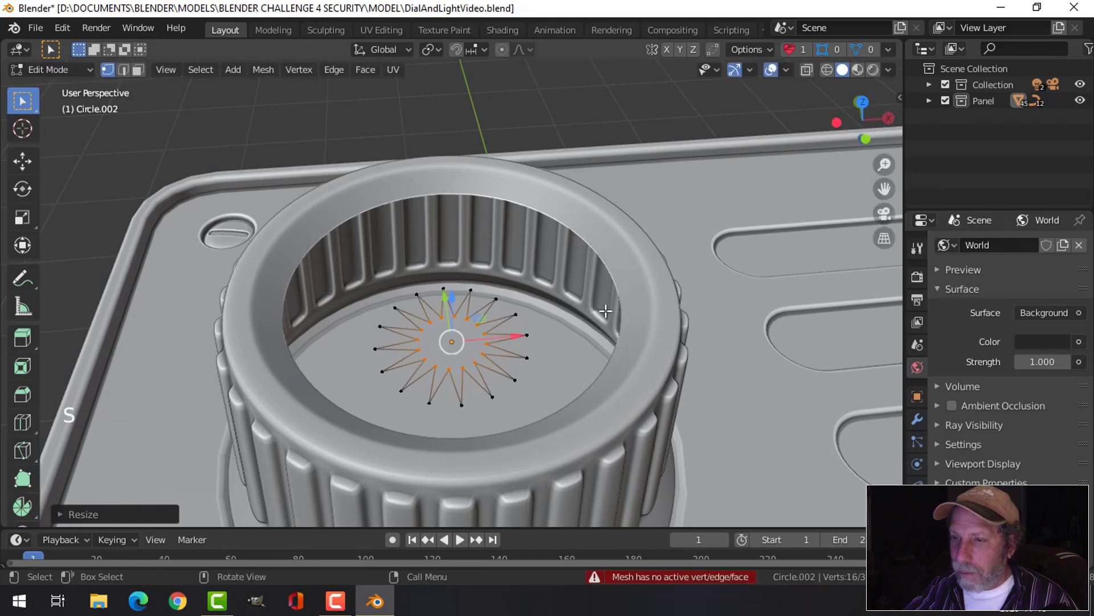
pyautogui.press('a')
pyautogui.press('s')
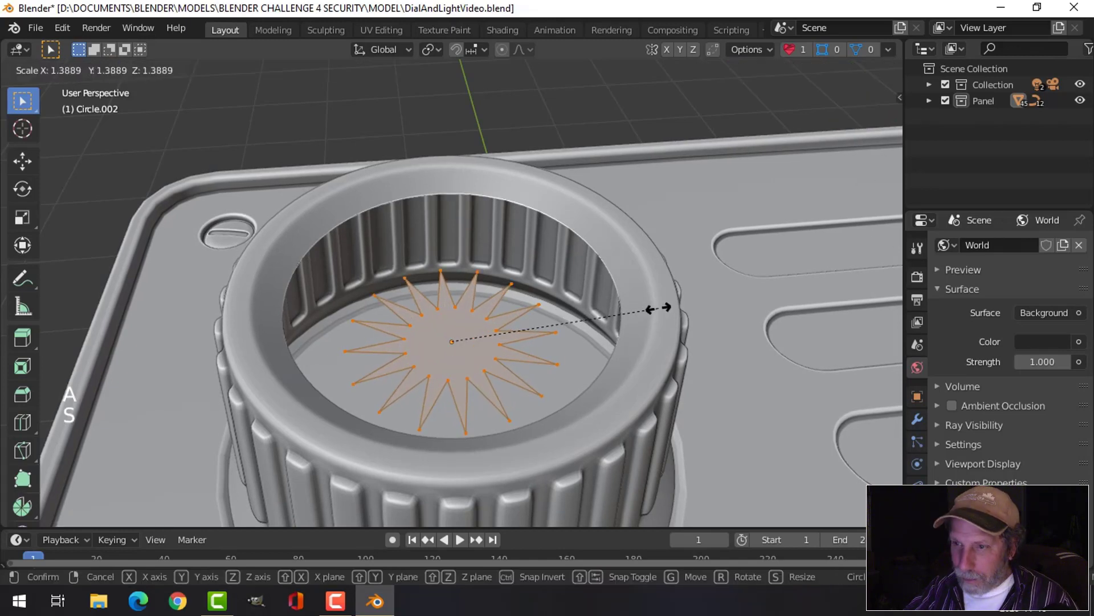
pyautogui.click(654, 307)
pyautogui.press('Tab')
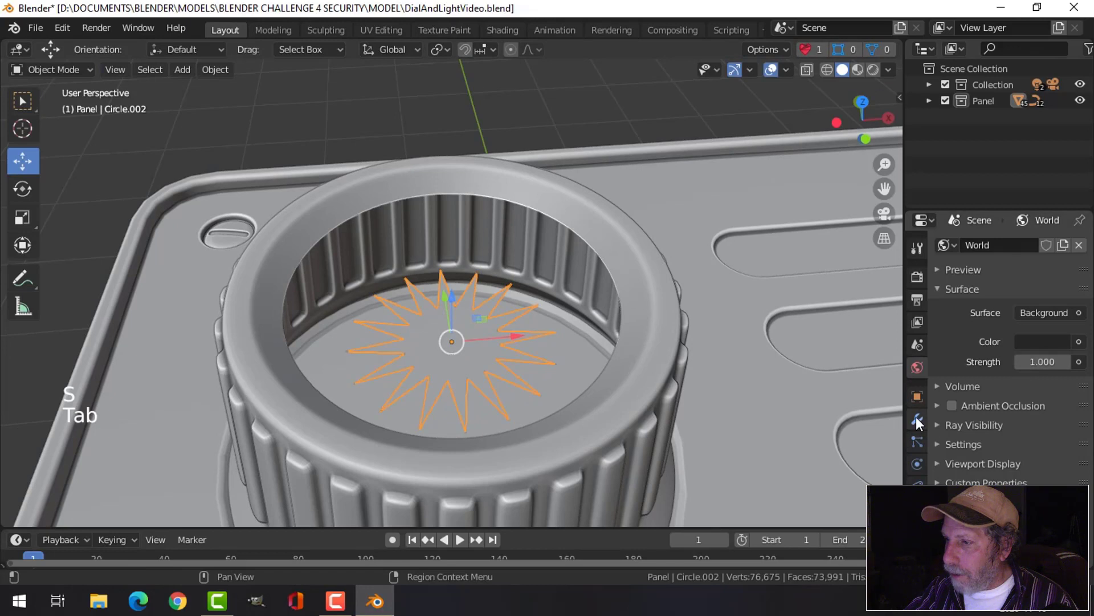
# - Raise the star's Emission strength to 20, deselect it, and unhide the dial cap
pyautogui.click(917, 527)
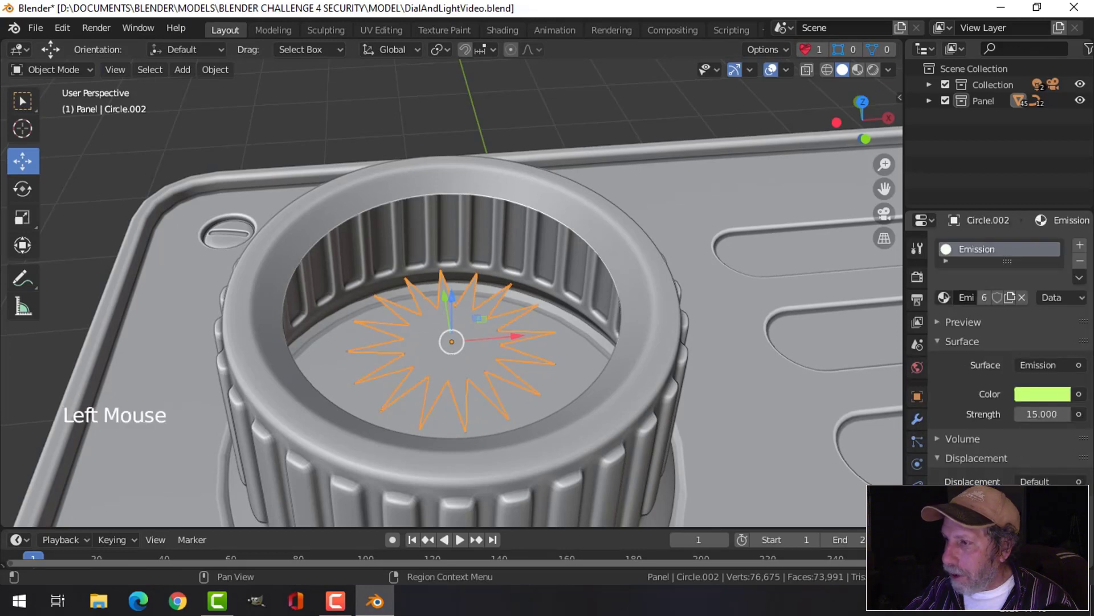
pyautogui.doubleClick(1031, 410)
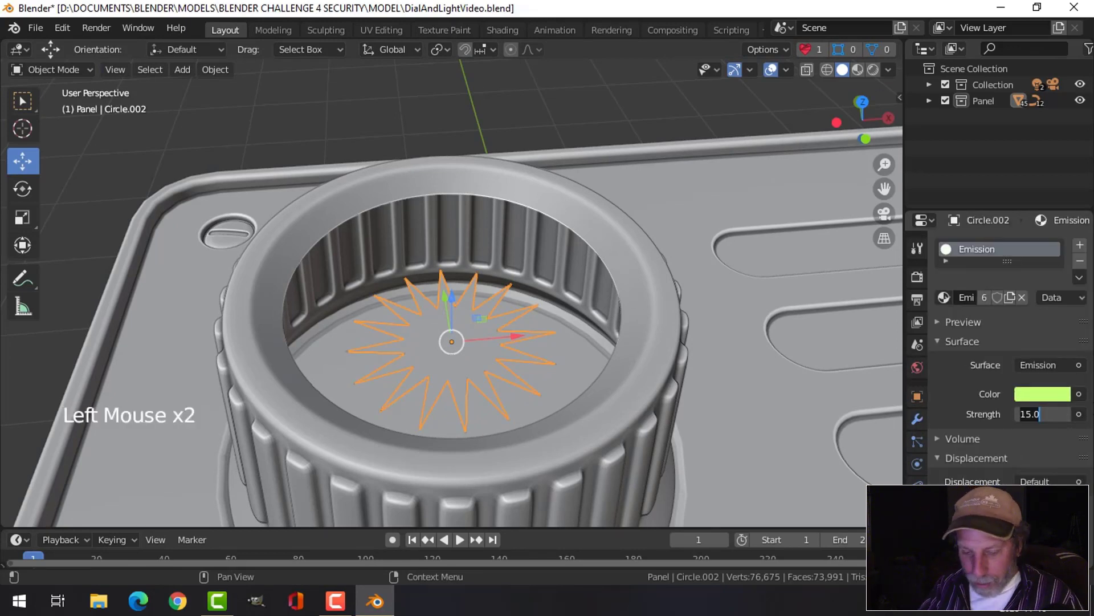
pyautogui.press('Return')
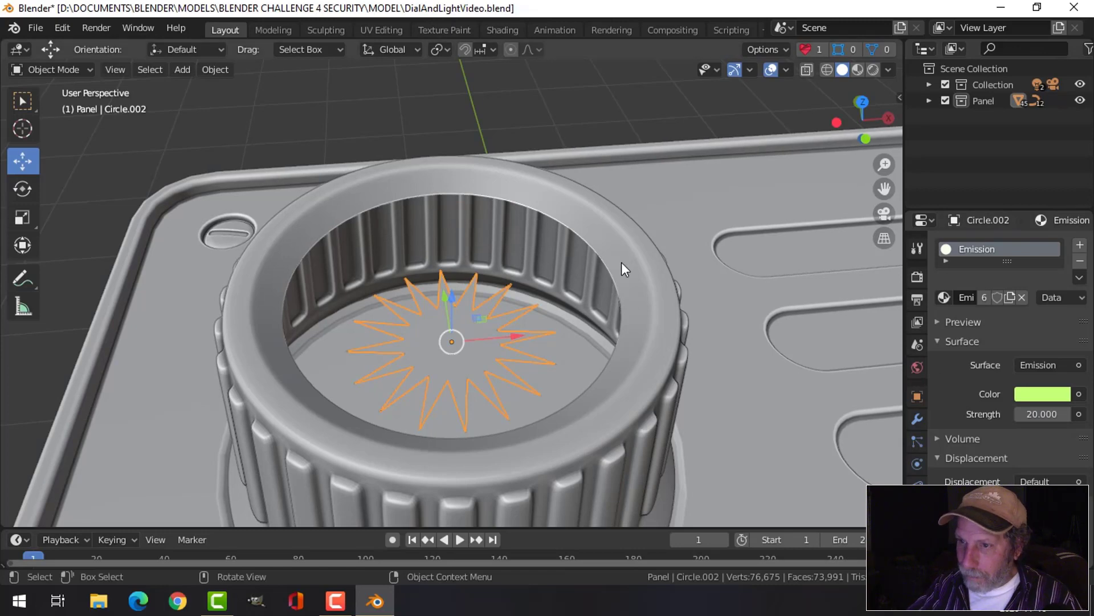
pyautogui.hotkey('alt', 'a')
pyautogui.hotkey('alt', 'h')
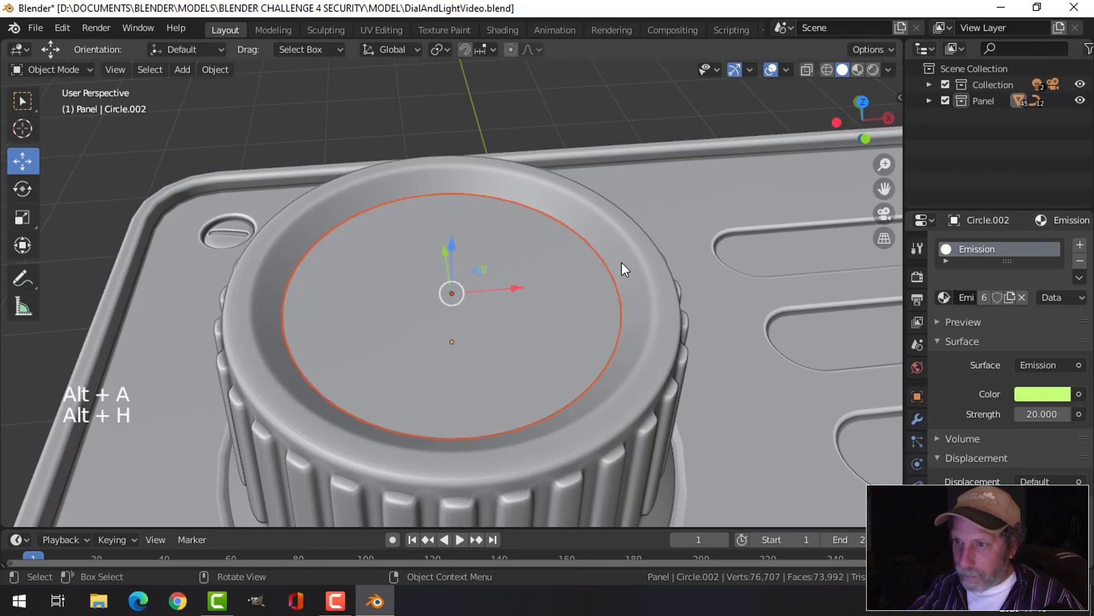
# - Preview the star-shaped green glow in rendered shading, then return to material preview
pyautogui.click(857, 69)
pyautogui.scroll(-3, 774, 205)
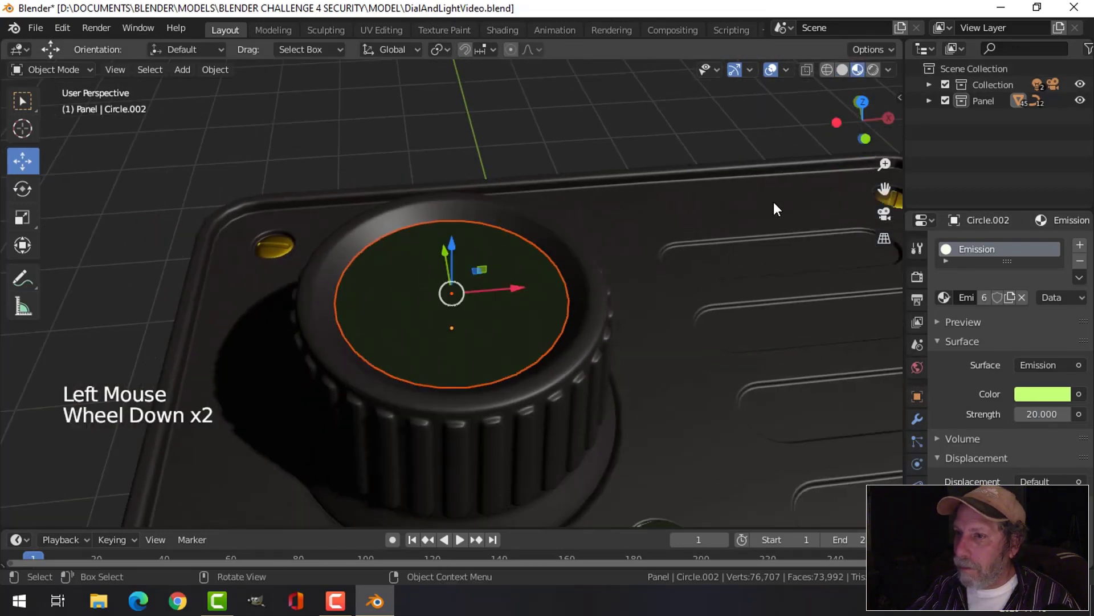
pyautogui.hotkey('alt', 'a')
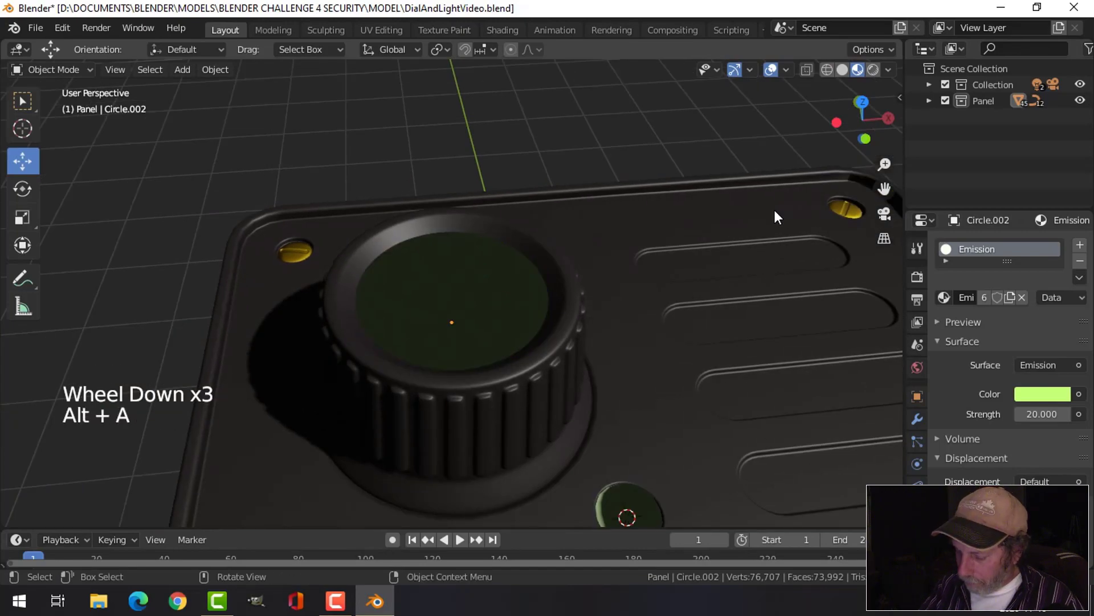
pyautogui.click(873, 69)
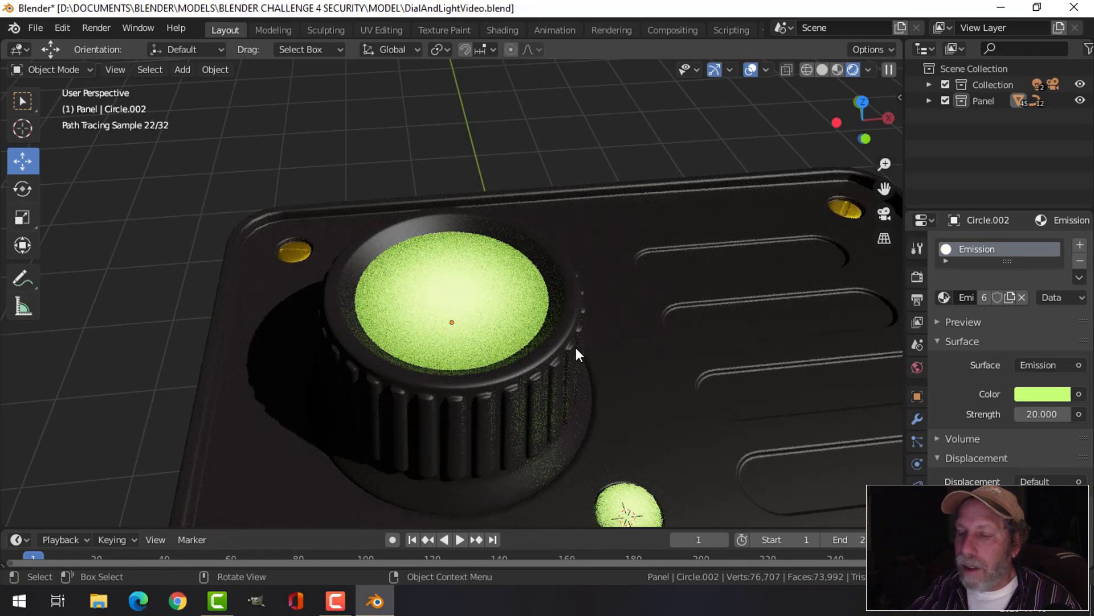
pyautogui.scroll(-2, 576, 349)
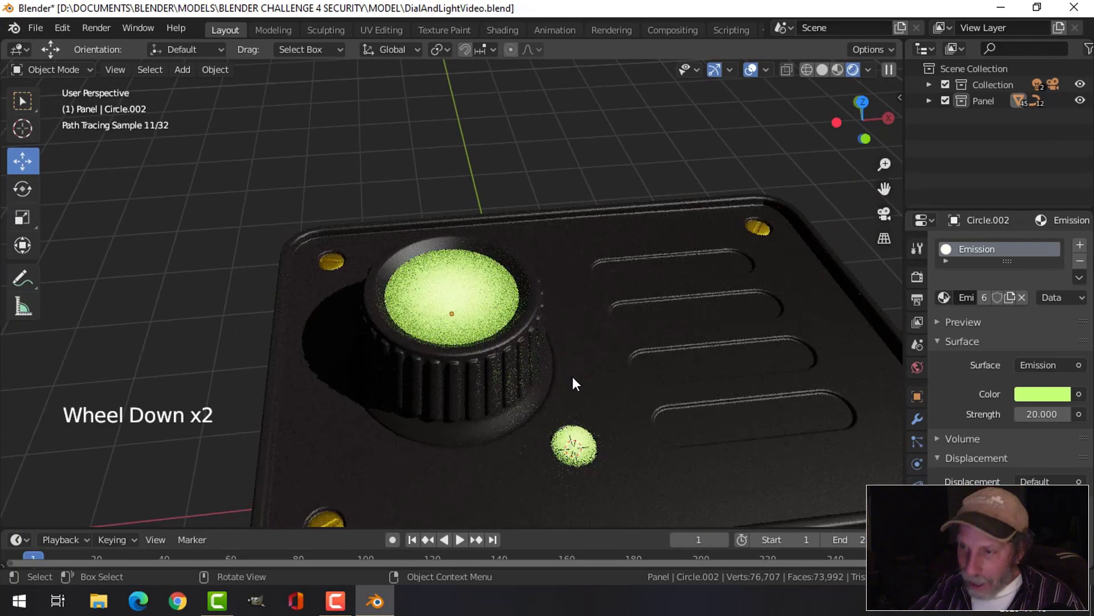
pyautogui.click(836, 69)
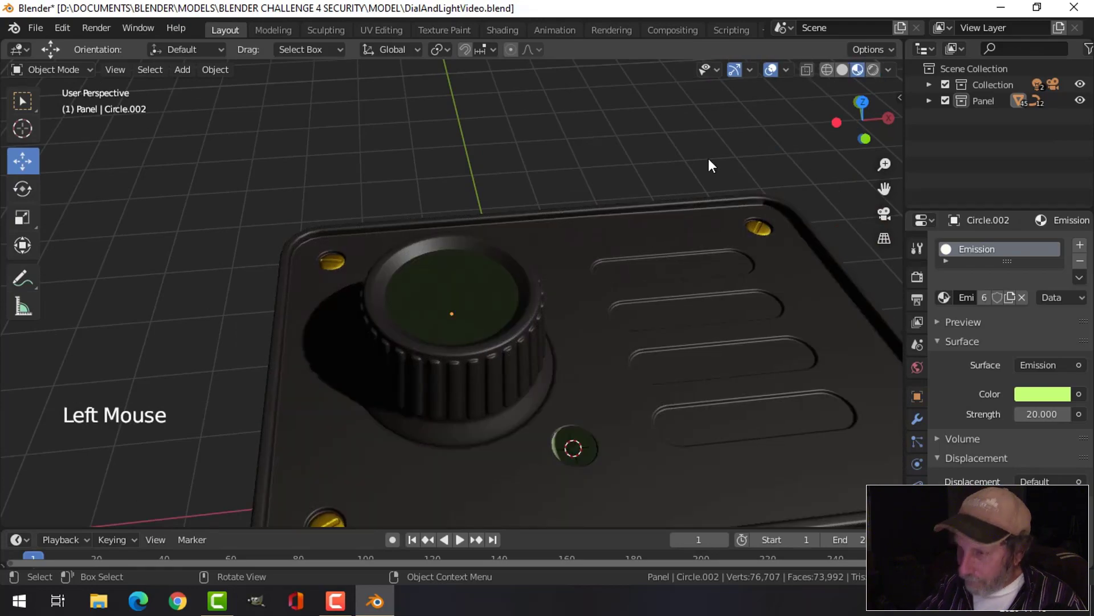
# - Render the camera view with F12 to confirm the glow, then close the render
pyautogui.press('KP_0')
pyautogui.scroll(1, 668, 223)
pyautogui.keyDown('shift'); pyautogui.moveTo(668, 223); pyautogui.dragTo(501, 271, button='middle'); pyautogui.keyUp('shift')
pyautogui.scroll(-3, 513, 263)
pyautogui.moveTo(500, 272); pyautogui.dragTo(568, 286, button='middle')
pyautogui.scroll(1, 740, 247)
pyautogui.keyDown('shift'); pyautogui.moveTo(739, 247); pyautogui.dragTo(713, 245, button='middle'); pyautogui.keyUp('shift')
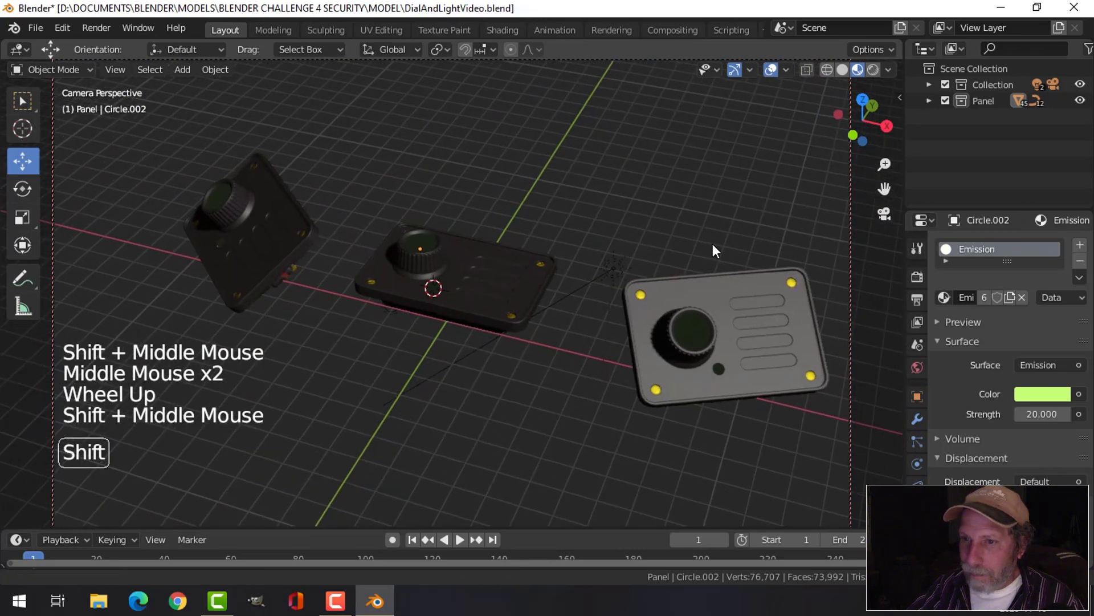
pyautogui.press('F12')
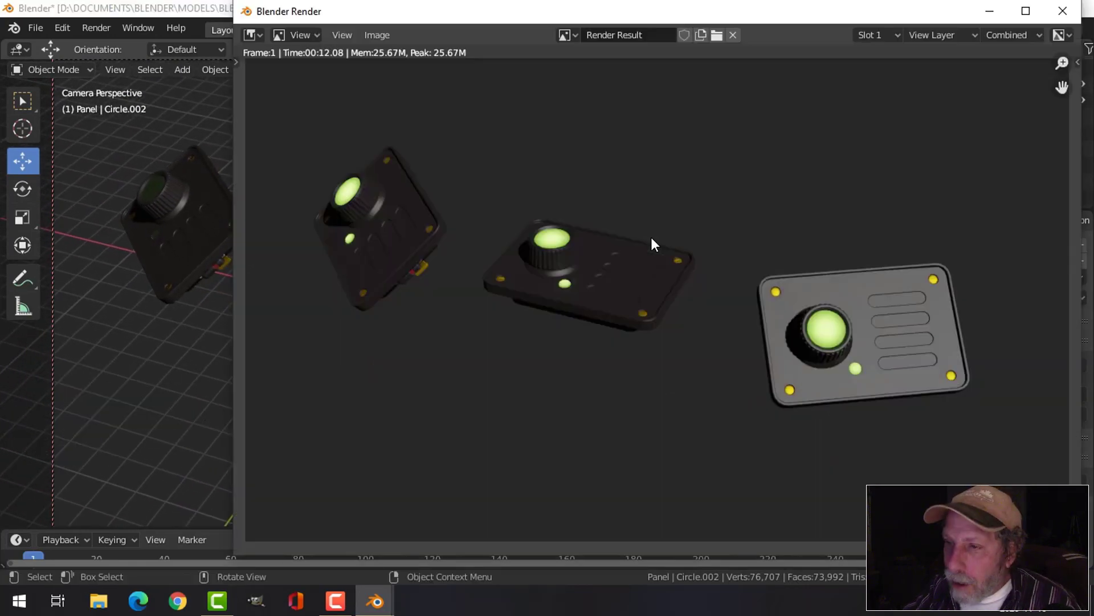
pyautogui.press('Escape')
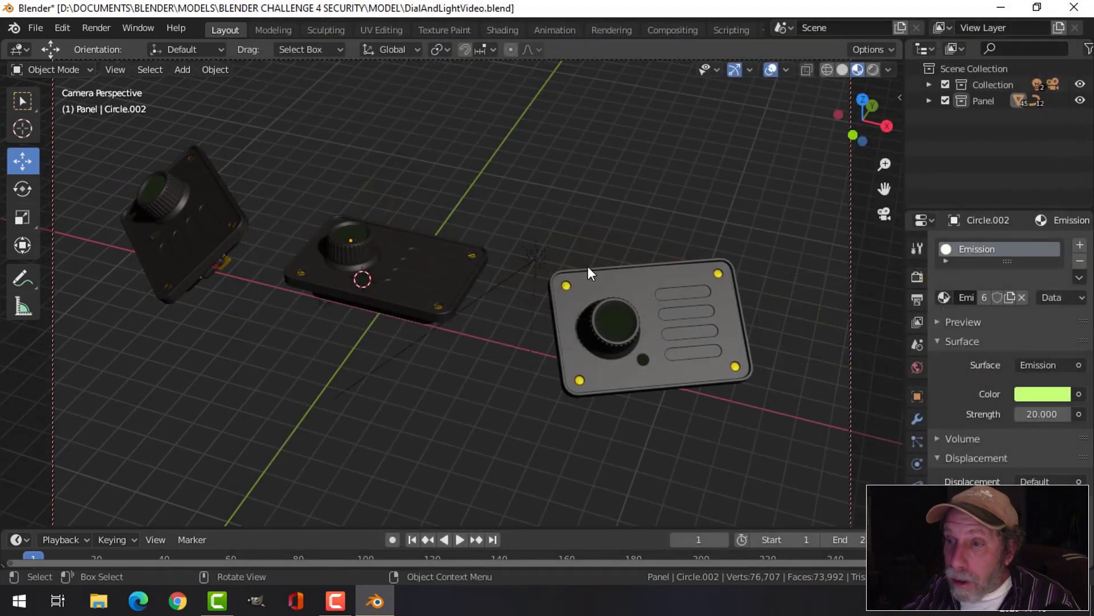
pyautogui.scroll(3, 587, 266)
pyautogui.keyDown('shift'); pyautogui.moveTo(480, 275); pyautogui.dragTo(605, 342, button='middle'); pyautogui.keyUp('shift')
pyautogui.scroll(2, 587, 333)
pyautogui.moveTo(605, 342); pyautogui.dragTo(581, 337, button='middle')
pyautogui.scroll(1, 619, 341)
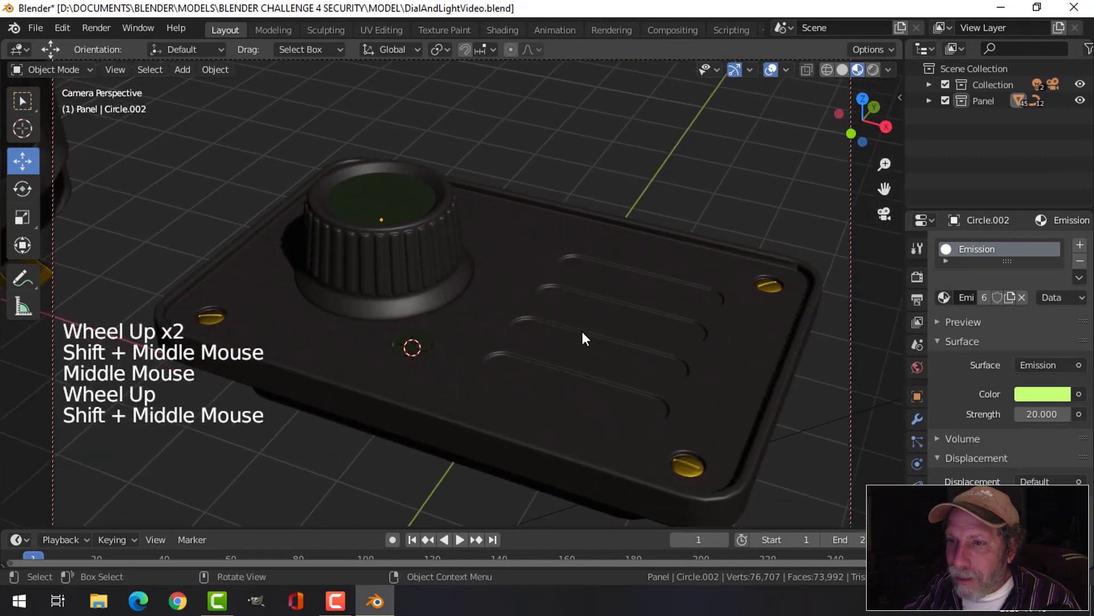